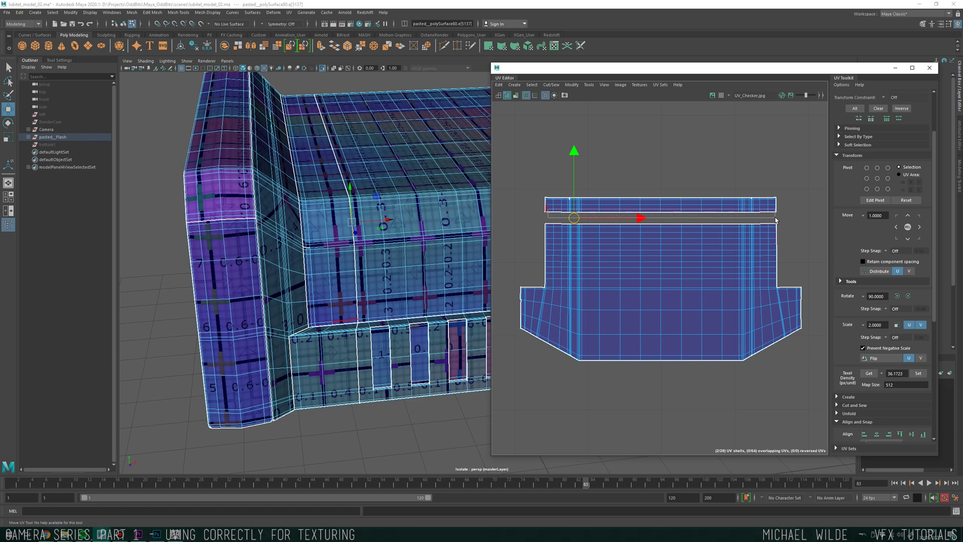
Move and sew the narrow strip onto the main UV shell, and cut a horizontal edge inside the shell.
drag(775, 217, 773, 217)
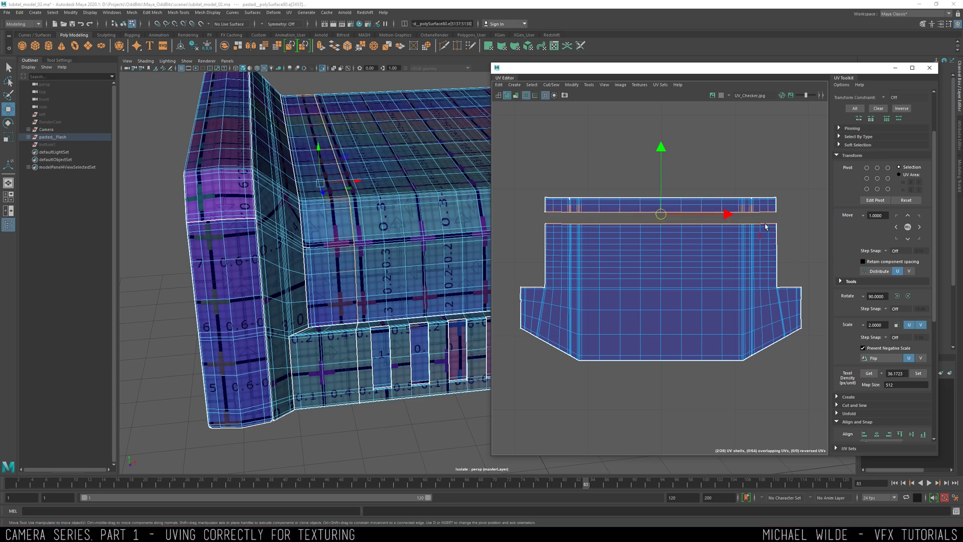
shift+right_drag(799, 211, 799, 191)
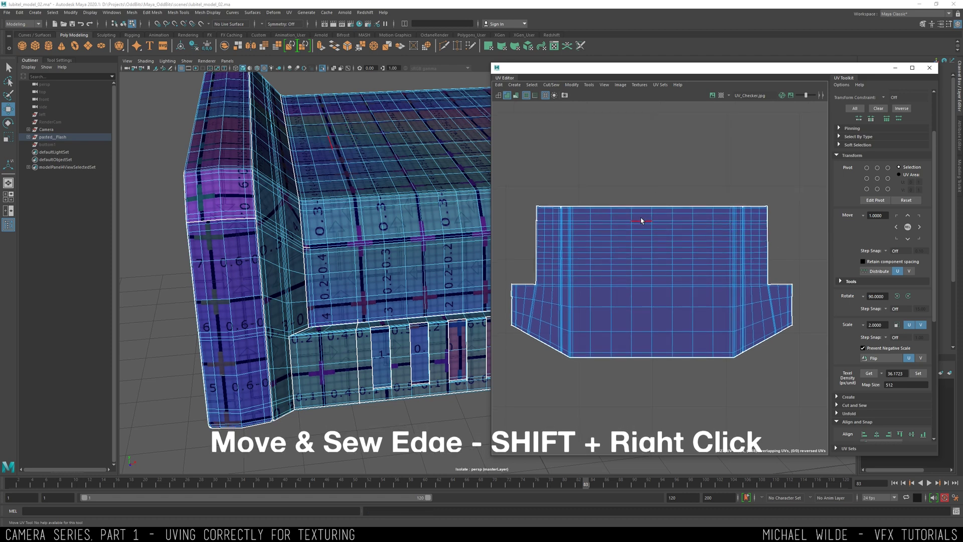
click(644, 239)
shift+right_drag(644, 239, 620, 251)
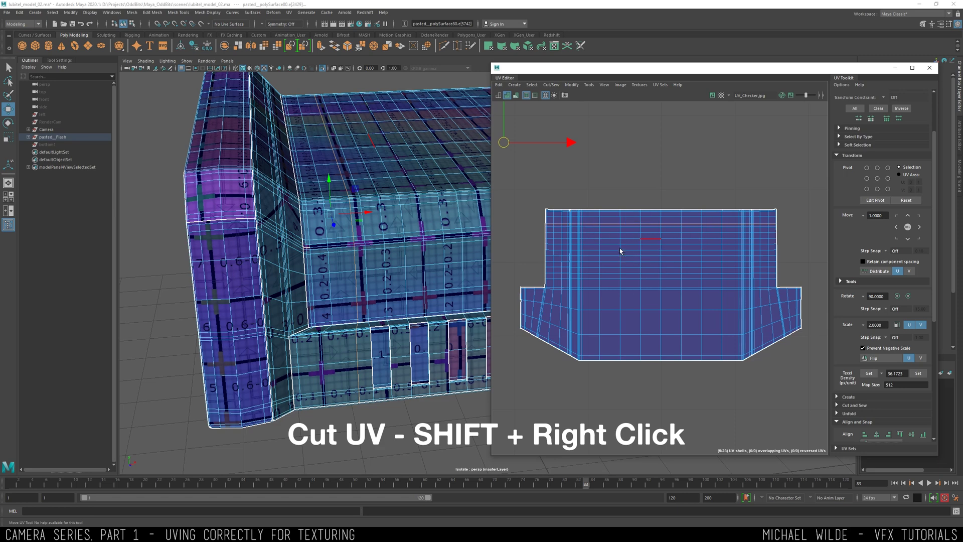
Select a block of edges in the upper middle of the UV shell using edge selection mode.
right_drag(611, 218, 629, 212)
click(618, 208)
double_click(631, 221)
drag(660, 217, 659, 206)
drag(642, 224, 696, 271)
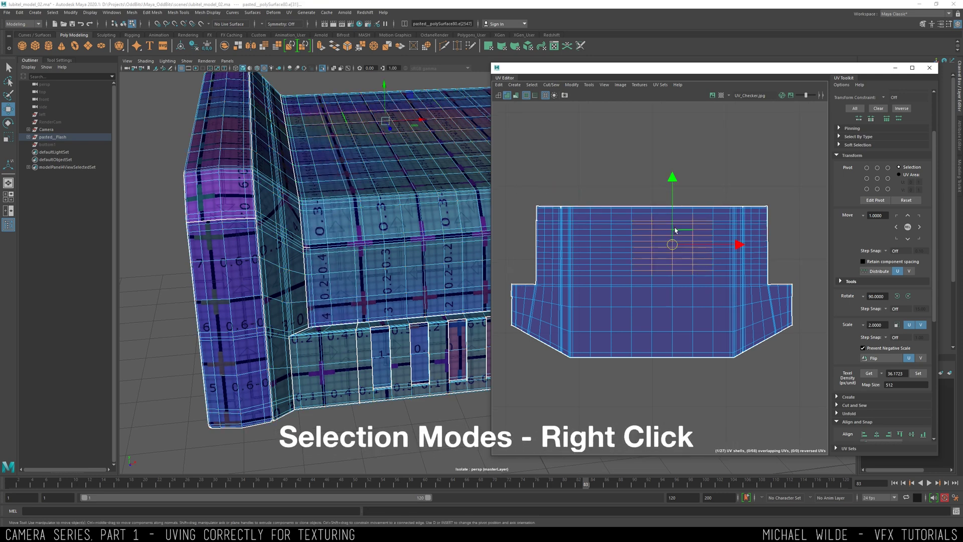
Switch the shell's component selection between UV and face modes, and select a small block of UVs.
right_click(677, 228)
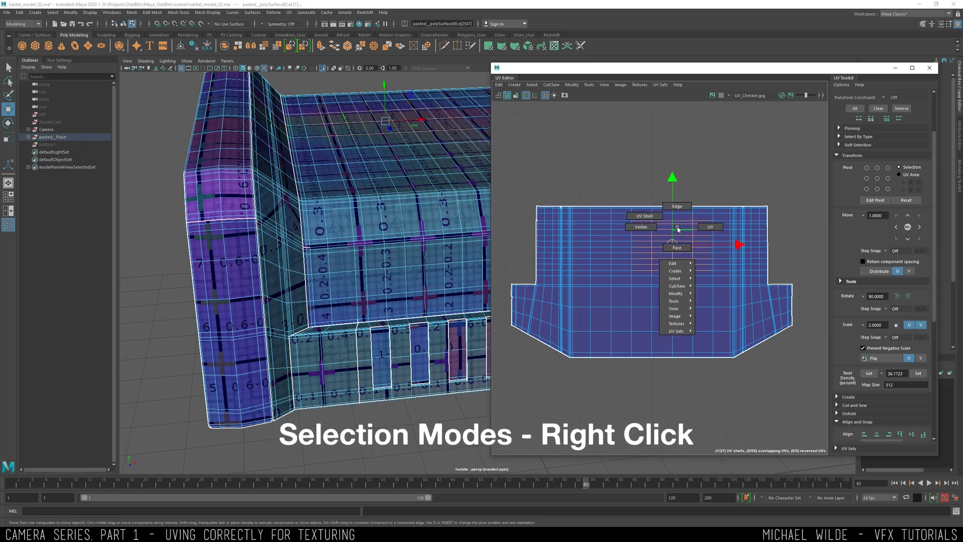
click(700, 227)
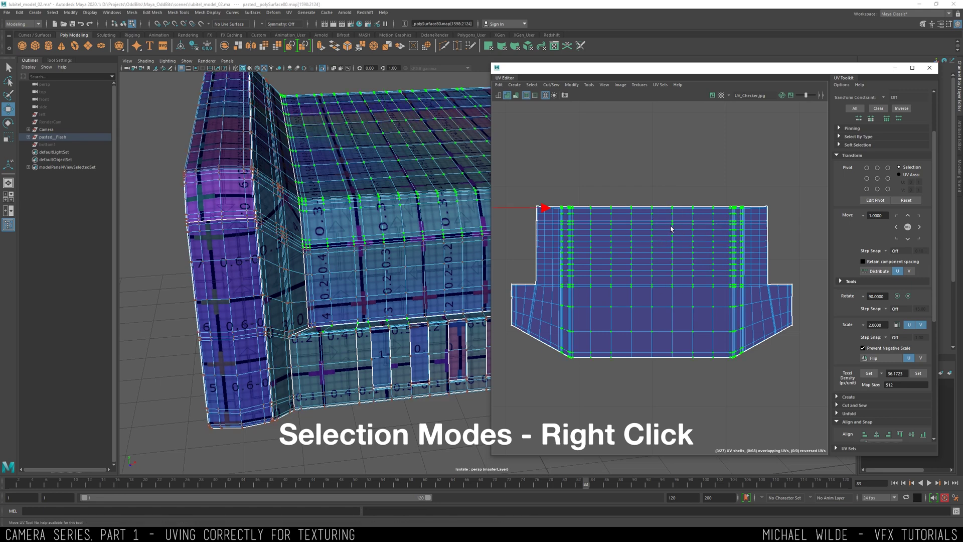
right_click(678, 227)
click(678, 247)
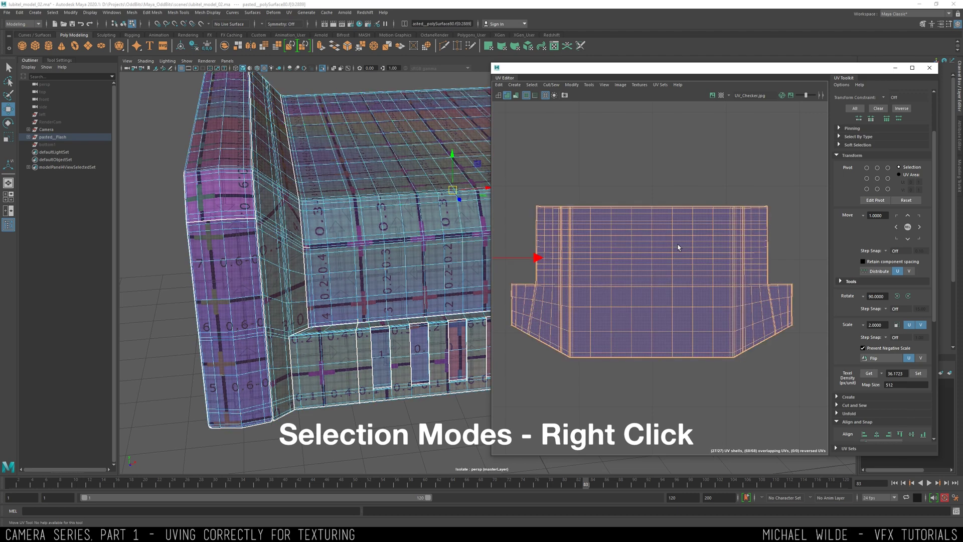
click(683, 182)
click(676, 231)
right_drag(683, 215, 710, 216)
drag(680, 222, 718, 273)
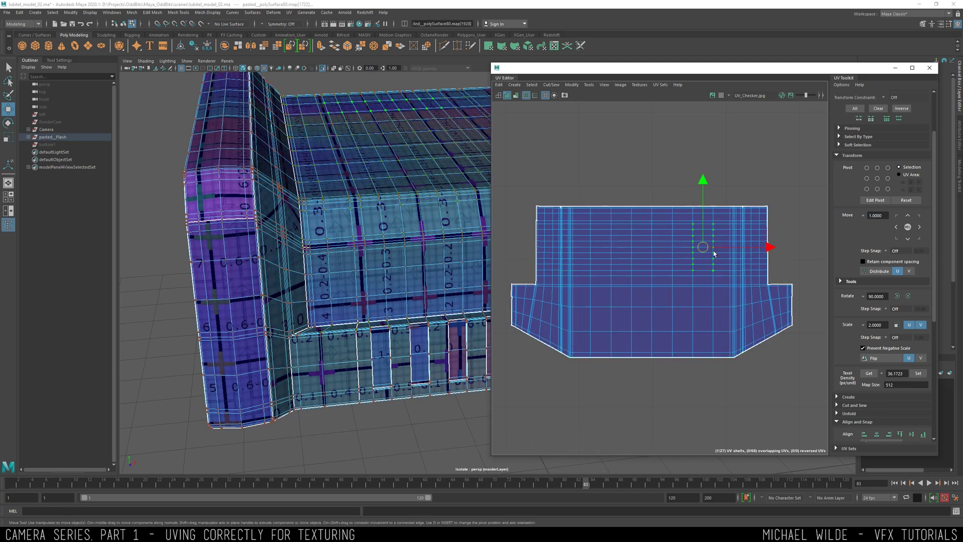
Select a small group of UVs near the shell's upper middle and convert the selection to faces.
click(660, 166)
right_click(673, 227)
click(702, 225)
click(682, 239)
ctrl+right_click(677, 222)
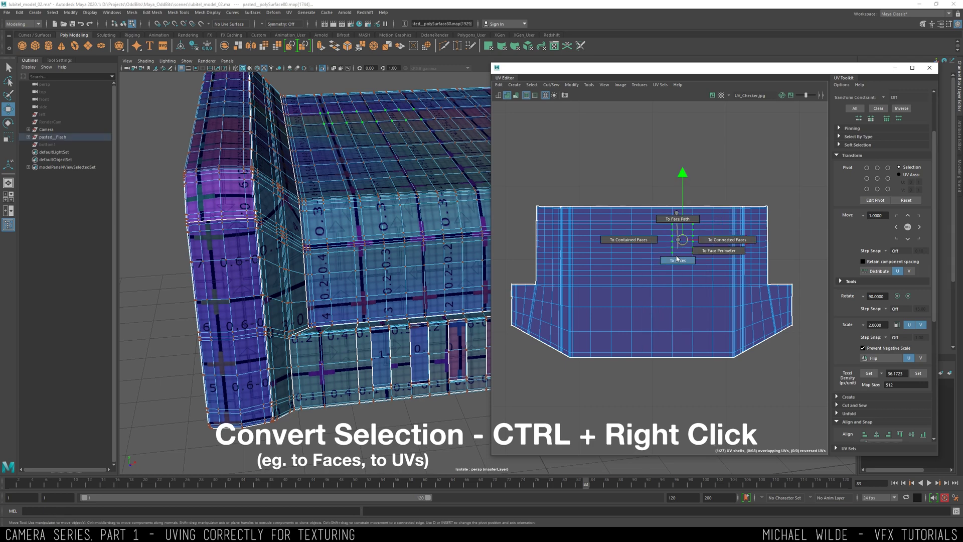
click(677, 257)
Convert the face selection to edges and then to UVs.
ctrl+right_click(679, 235)
ctrl+right_drag(678, 233, 680, 198)
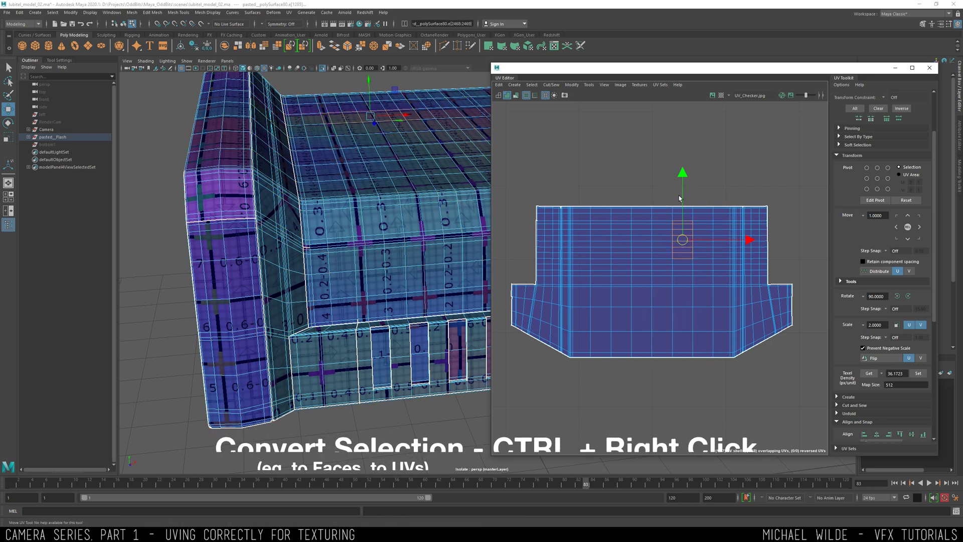
ctrl+right_drag(682, 241, 748, 243)
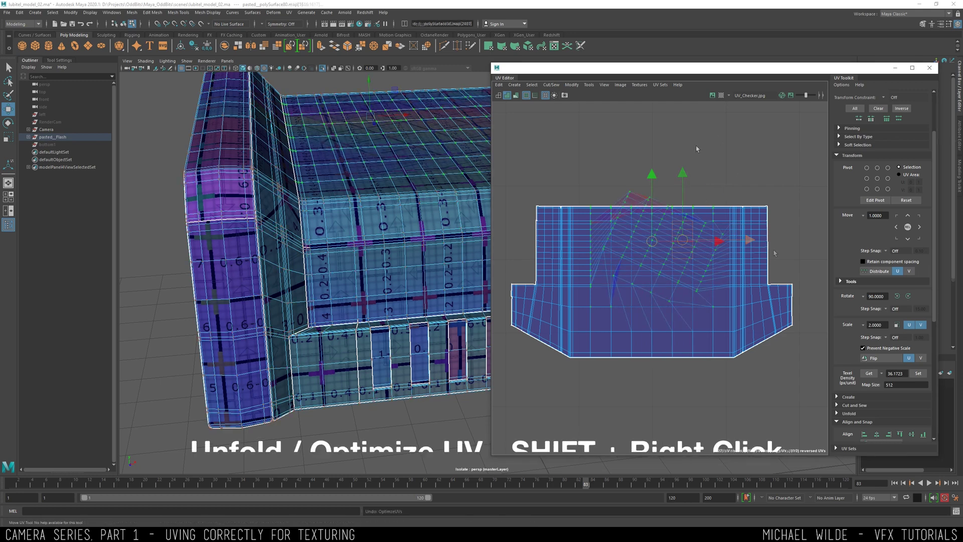
Select the distorted UVs in the middle of the shell and relax them with Optimize and Unfold.
click(682, 145)
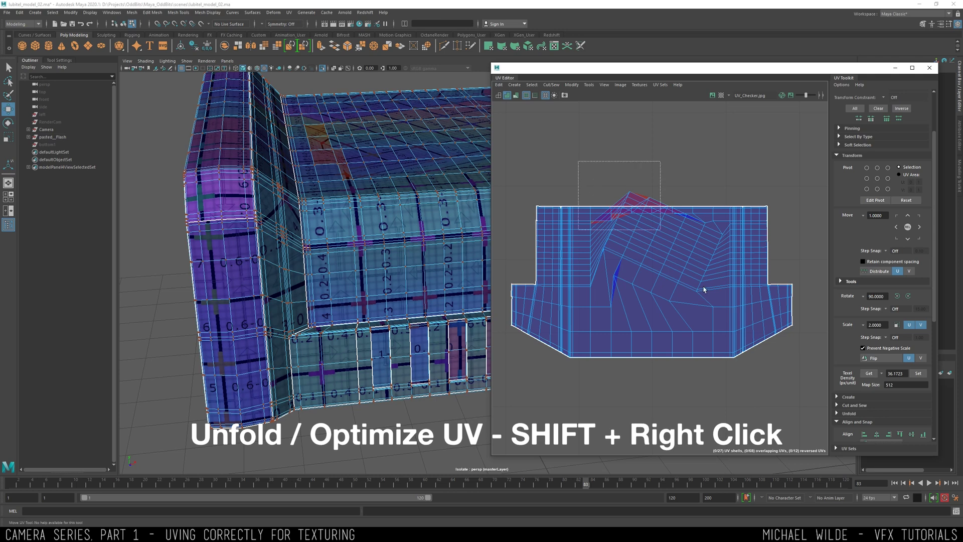
drag(726, 327, 727, 326)
shift+right_drag(679, 216, 641, 189)
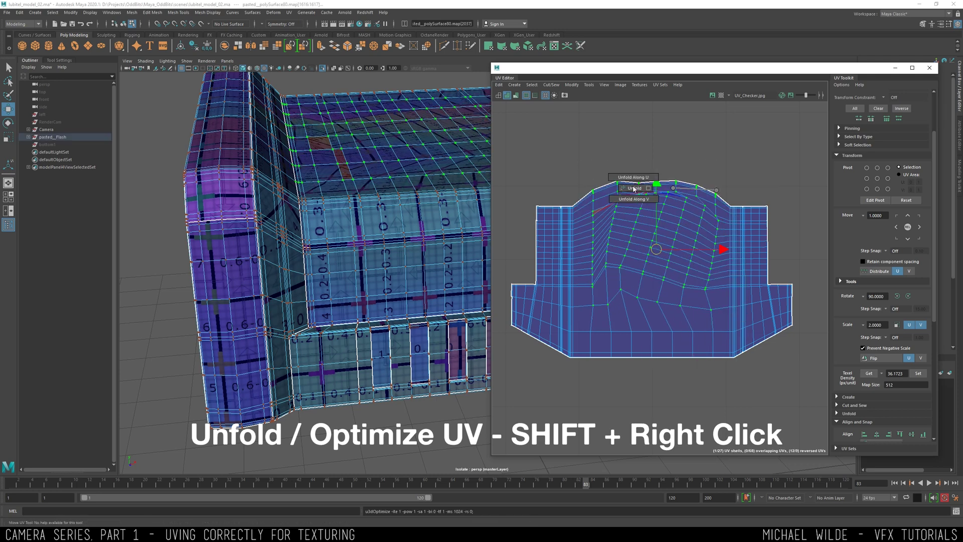
Select the left half and then the right half of the shell's UVs, repeating the last unfold on each.
drag(499, 140, 643, 371)
key(g)
drag(644, 159, 815, 391)
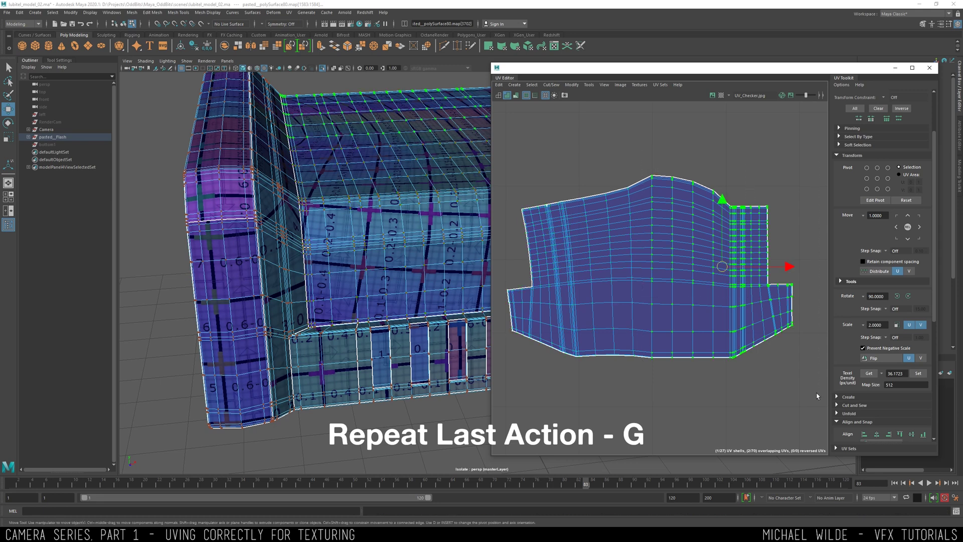
key(g)
Reselect each half of the shell's UVs and unfold and optimize them again to straighten the layout.
drag(504, 159, 645, 382)
shift+right_drag(635, 234, 503, 232)
shift+right_drag(634, 223, 664, 213)
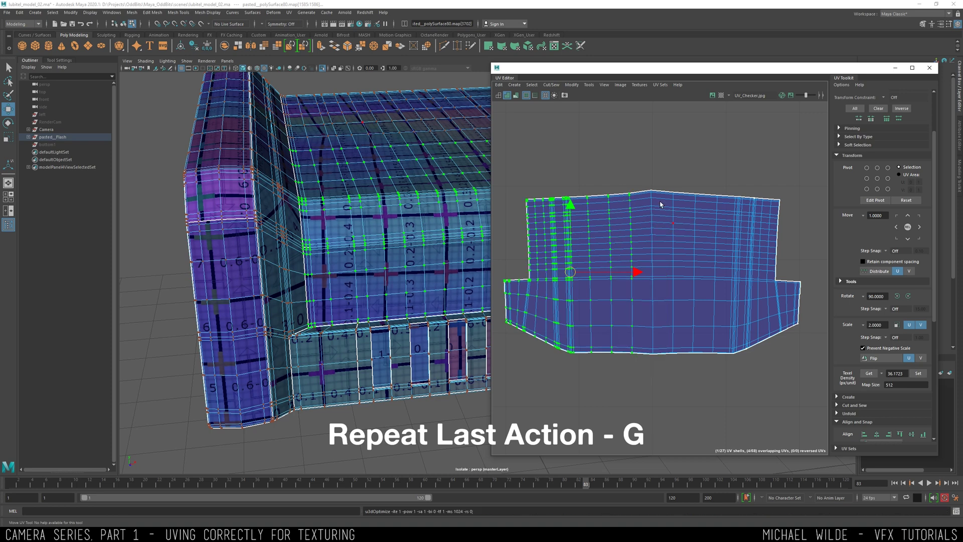
drag(824, 376, 824, 376)
shift+right_drag(734, 224, 548, 219)
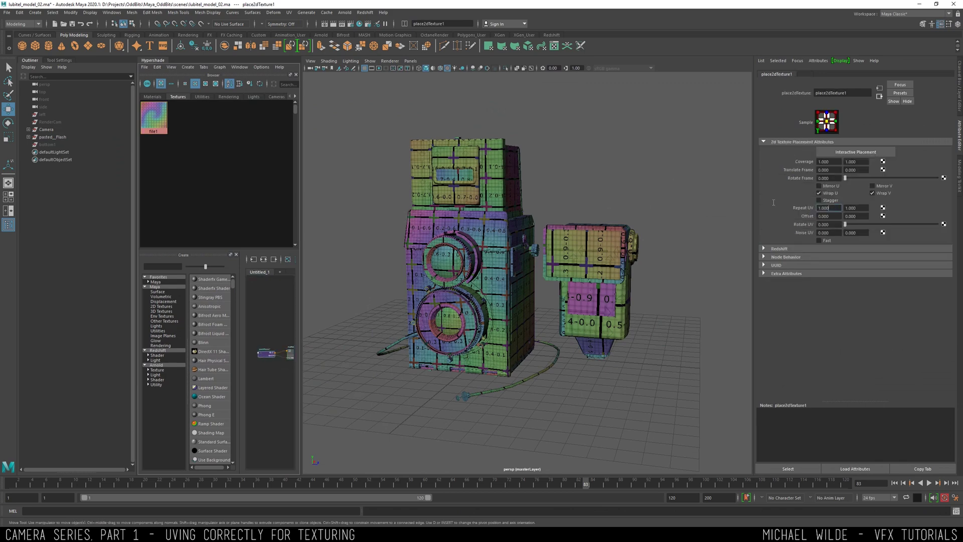
Set the checker texture's Repeat UV to 4 by 4.
text(4)
key(Tab)
text(4)
key(Return)
Delete the UVs of all the flash parts and apply an automatic UV projection to the flash's front plane.
alt+drag(305, 119, 381, 141)
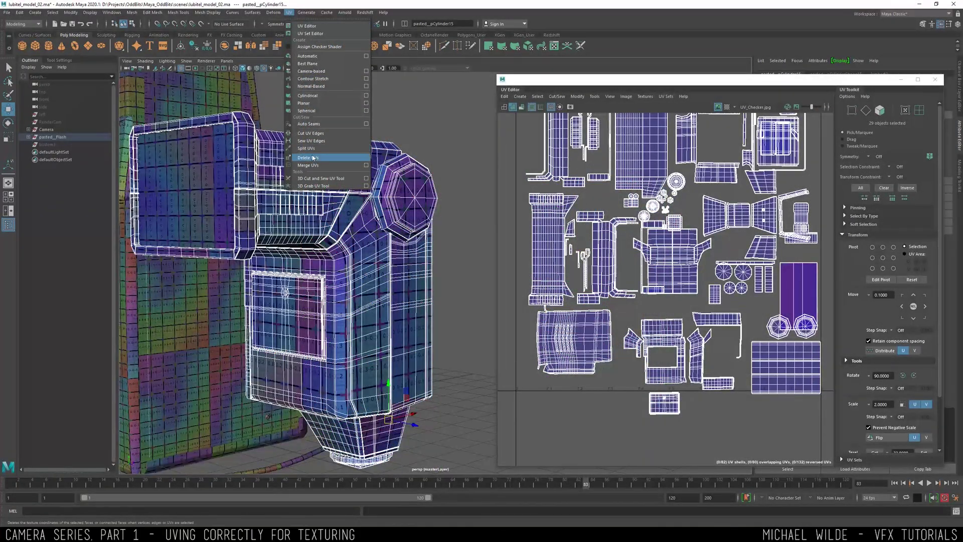
click(311, 157)
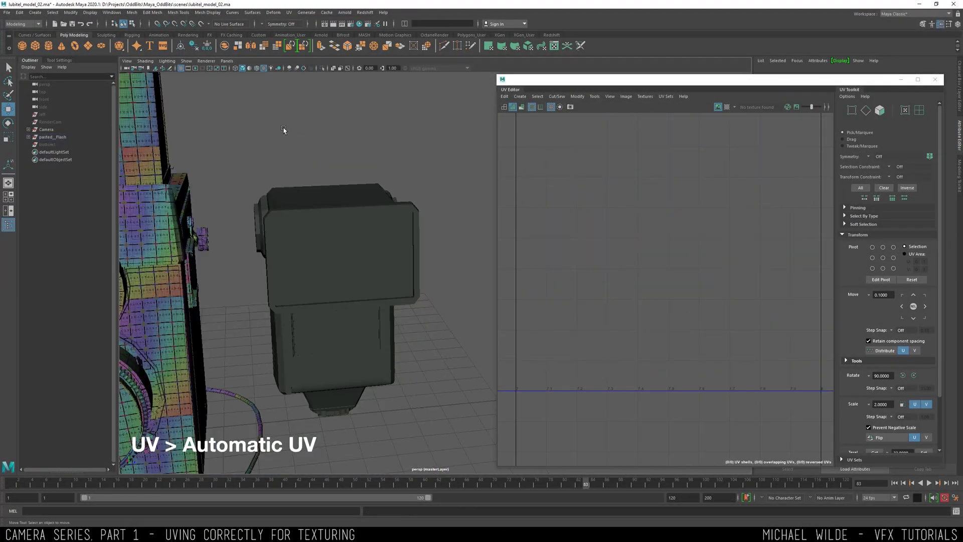
click(397, 179)
key(f)
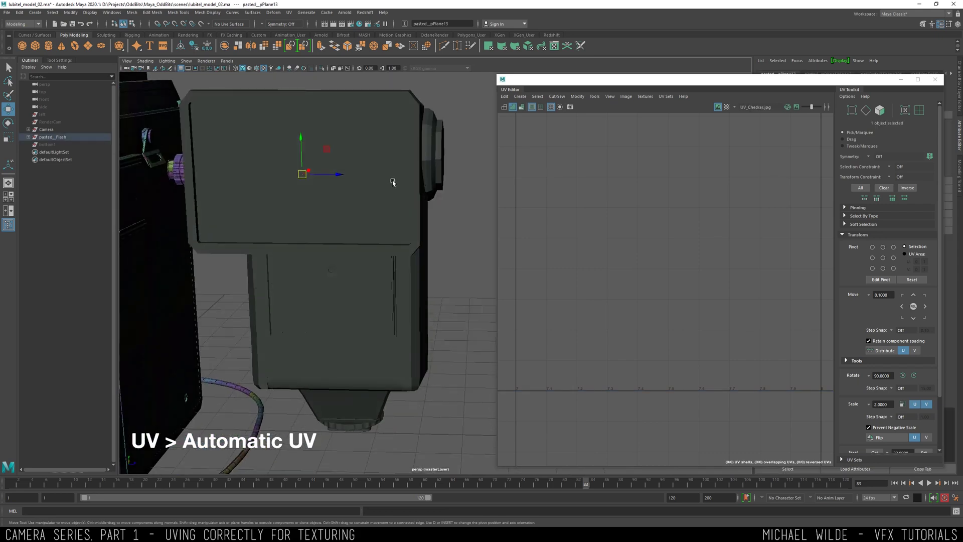
click(288, 12)
click(314, 57)
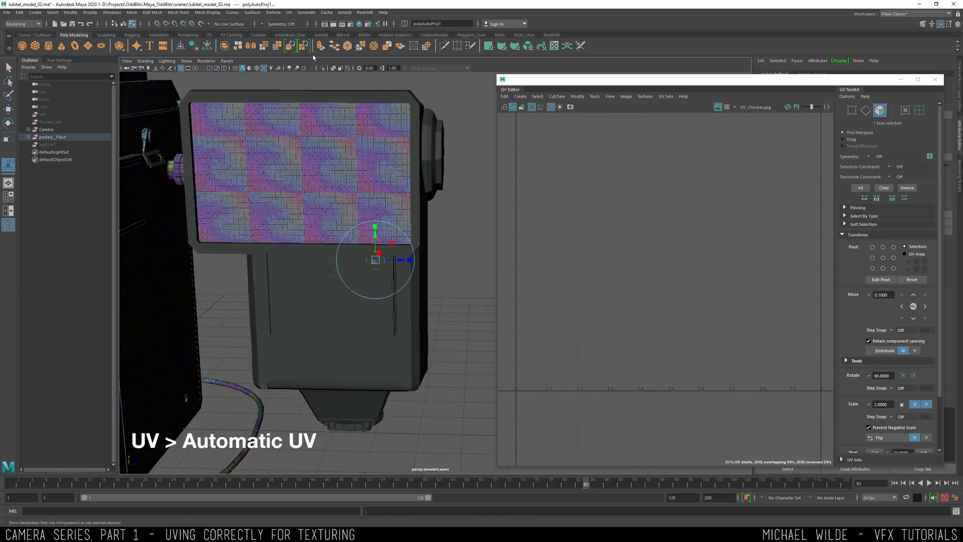
Select all UVs of the flash's front plane and scale its UV shell down uniformly.
scroll(353, 172, down, 1)
click(316, 175)
right_drag(401, 143, 401, 142)
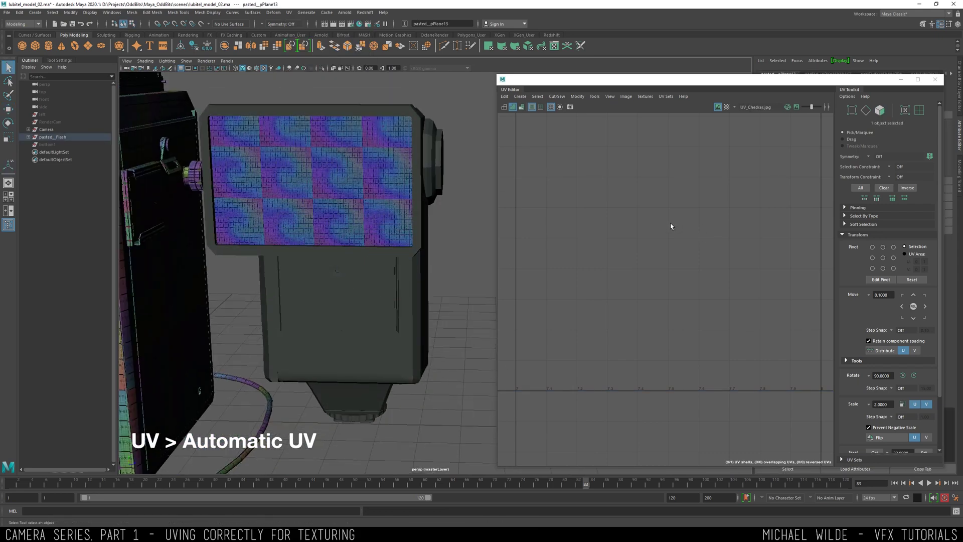
alt+middle_drag(503, 235, 582, 237)
scroll(583, 236, up, 5)
right_drag(603, 212, 633, 215)
drag(636, 313, 549, 194)
key(r)
drag(589, 246, 536, 253)
Select the camera's main body and get its texel density at map size 512.
alt+drag(363, 210, 183, 221)
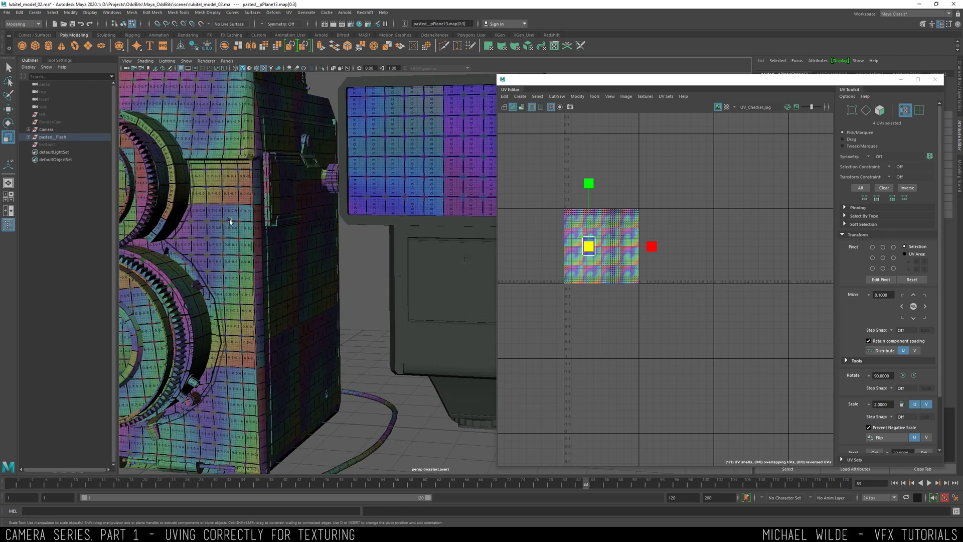
click(230, 220)
click(225, 212)
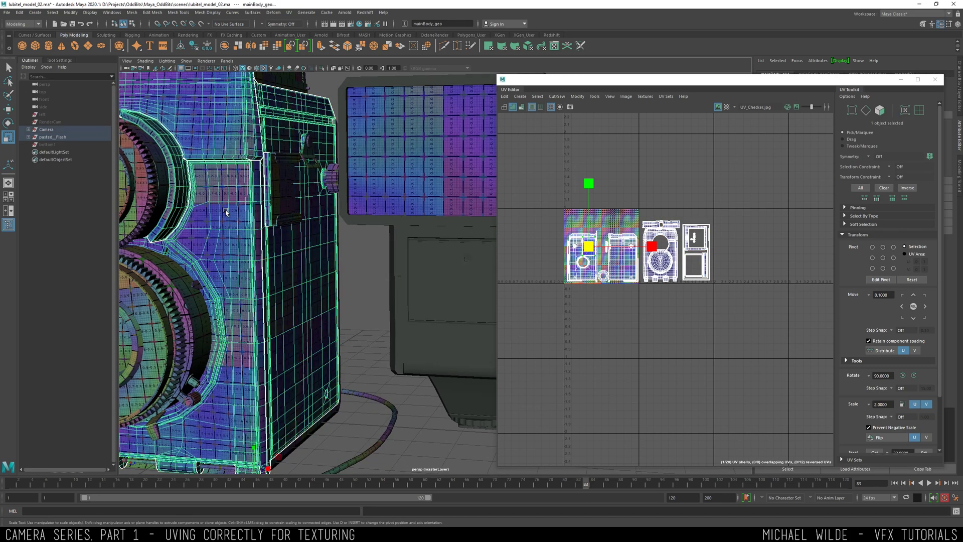
alt+middle_drag(218, 196, 274, 201)
alt+drag(274, 201, 311, 202)
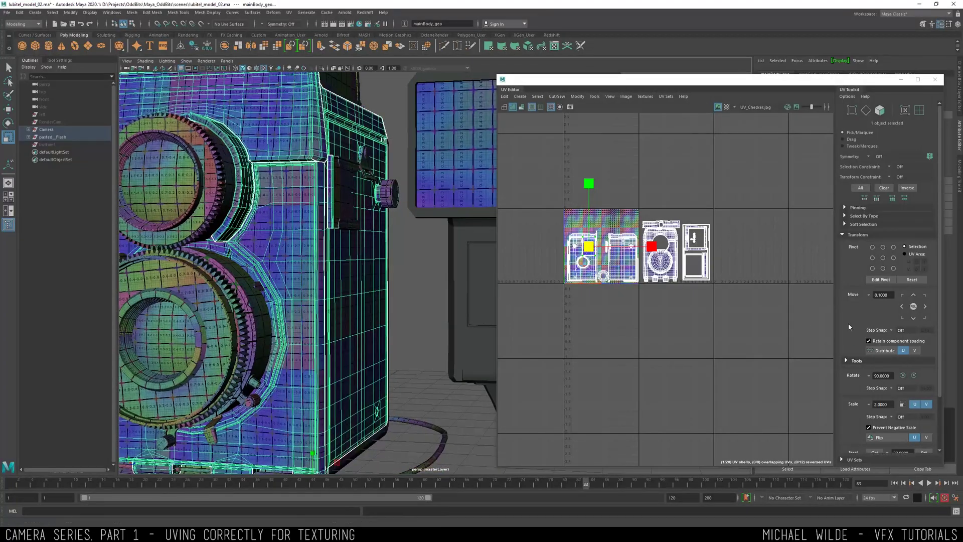
scroll(843, 329, down, 2)
click(881, 395)
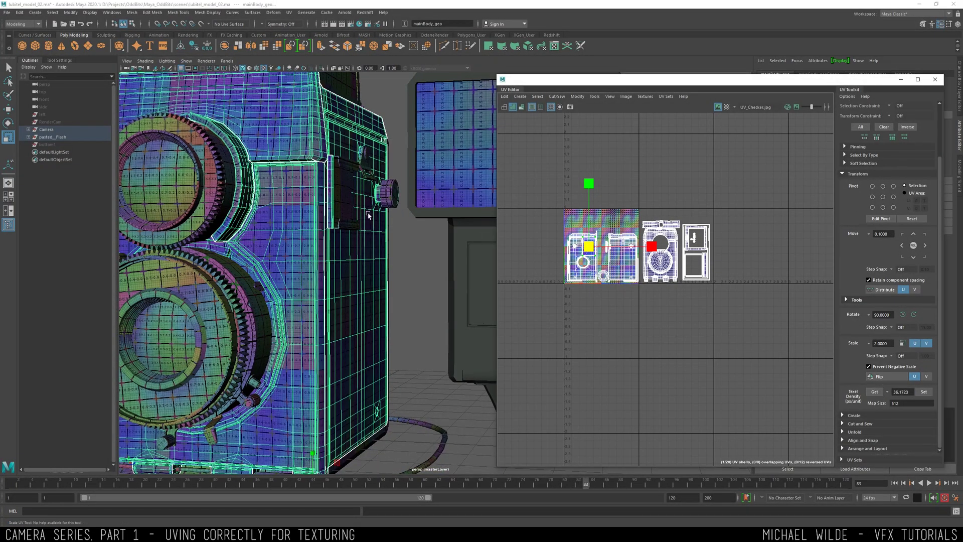
Set the texel density of the flash's front plane to 36.1723 at map size 512.
click(418, 199)
key(f)
click(923, 391)
Return to object selection and select the camera parts together with the flash head to compare their UV layouts.
scroll(607, 273, down, 2)
drag(554, 217, 798, 275)
key(w)
scroll(767, 304, down, 3)
scroll(260, 251, down, 4)
key(F8)
drag(316, 429, 358, 453)
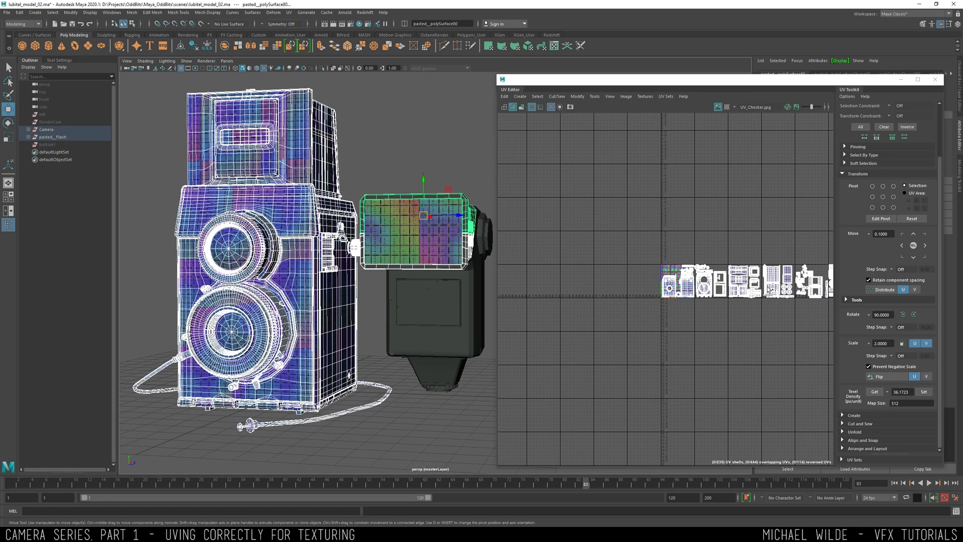
Select the UV shell of the flash's front plane and move it clear of the camera shells in the layout.
scroll(795, 290, up, 8)
key(F8)
drag(676, 244, 685, 257)
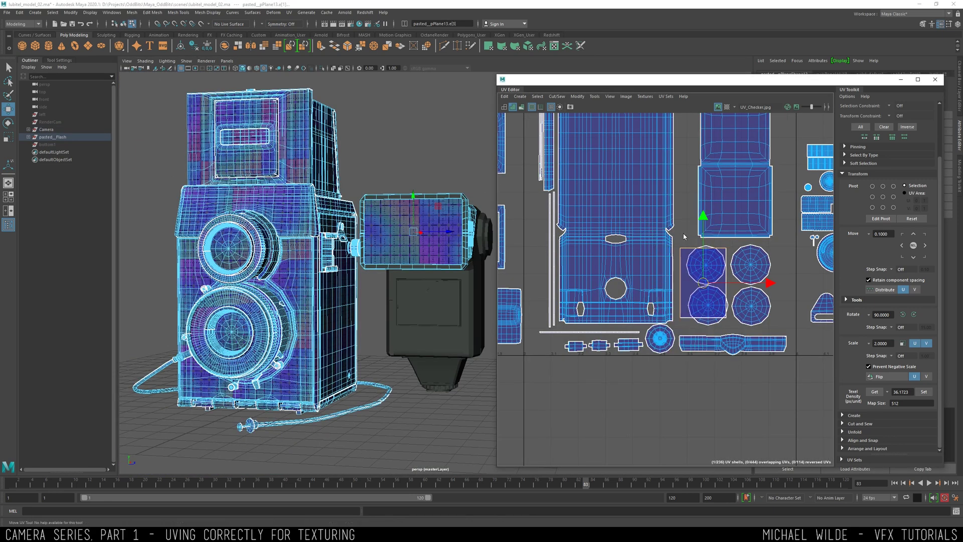
right_drag(706, 232, 707, 232)
drag(674, 238, 688, 261)
ctrl+right_drag(692, 257, 712, 245)
scroll(775, 317, down, 5)
alt+middle_drag(781, 311, 593, 271)
scroll(593, 272, down, 2)
drag(576, 270, 801, 233)
Rotate the front plane's UV shell clockwise in 90-degree steps.
click(913, 314)
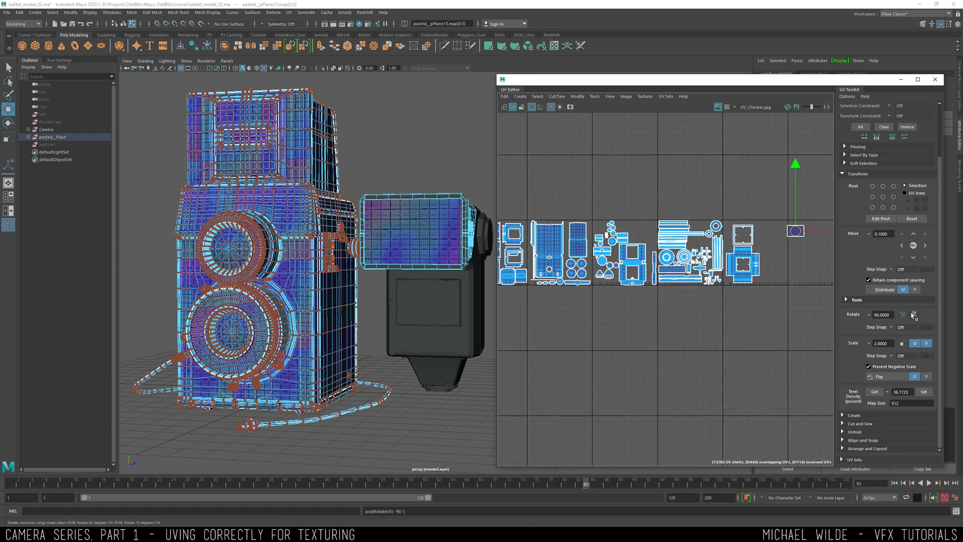
key(f)
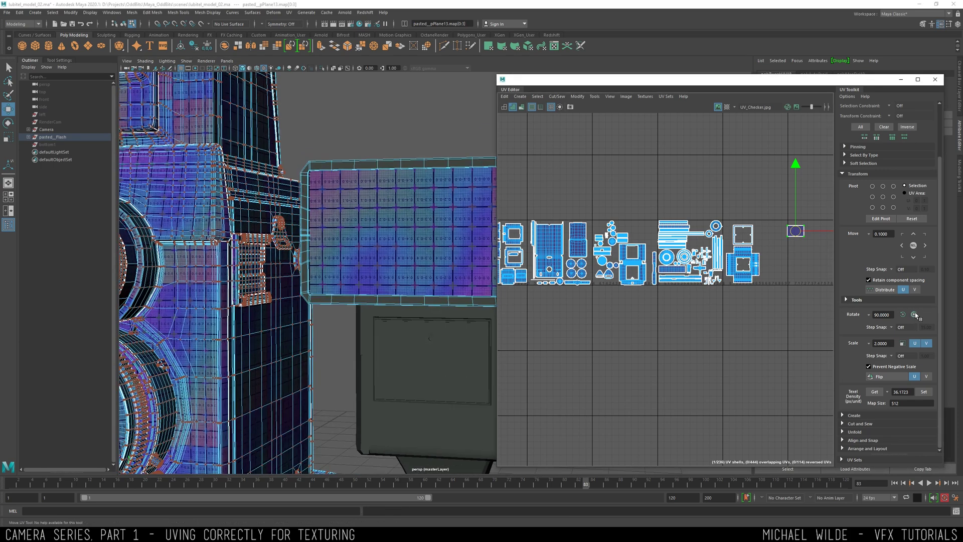
click(914, 315)
drag(794, 232, 796, 230)
Leave component selection and select the faceted cylinder at the back of the flash head.
scroll(368, 213, down, 2)
alt+drag(366, 211, 405, 238)
key(F8)
click(396, 231)
alt+middle_drag(406, 238, 391, 175)
click(423, 281)
alt+drag(424, 280, 329, 282)
scroll(431, 211, up, 3)
alt+middle_drag(454, 183, 394, 257)
click(395, 256)
alt+drag(483, 245, 409, 246)
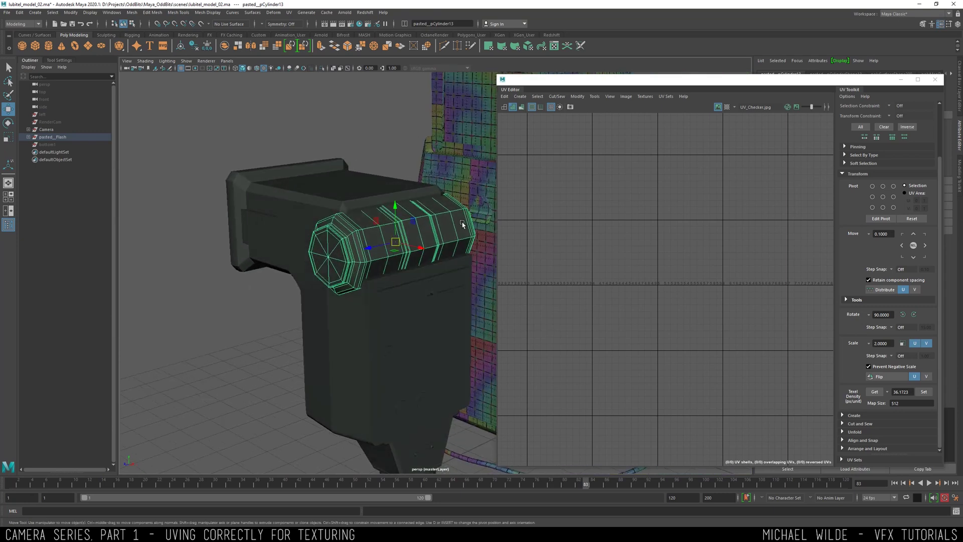
Apply an automatic UV projection to the flash's cylinder and hide the checker image behind its UV shells.
click(289, 12)
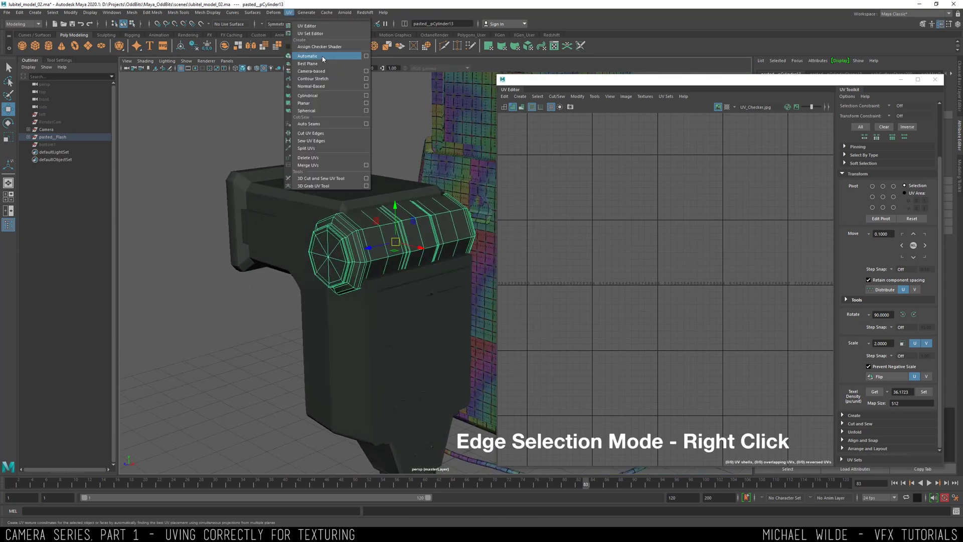
click(306, 59)
key(f)
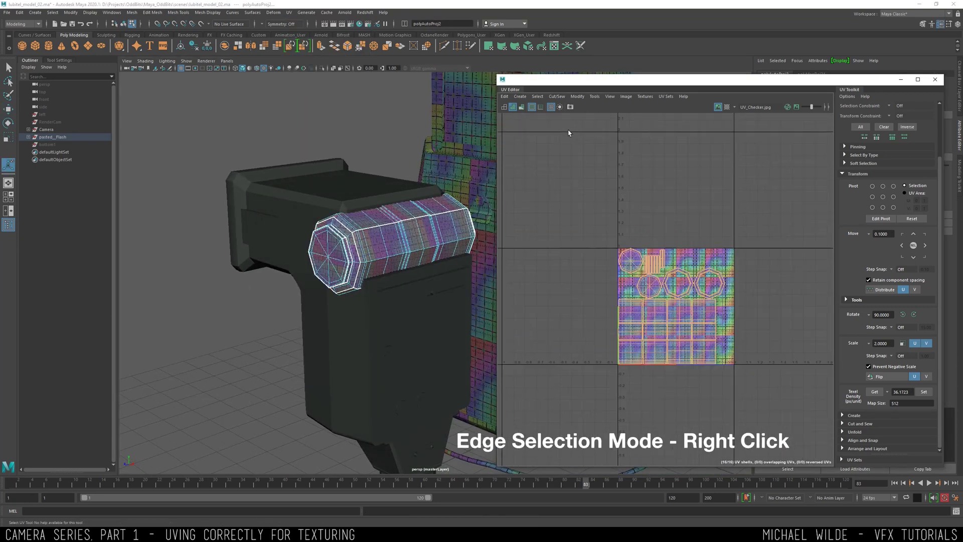
click(627, 97)
click(639, 109)
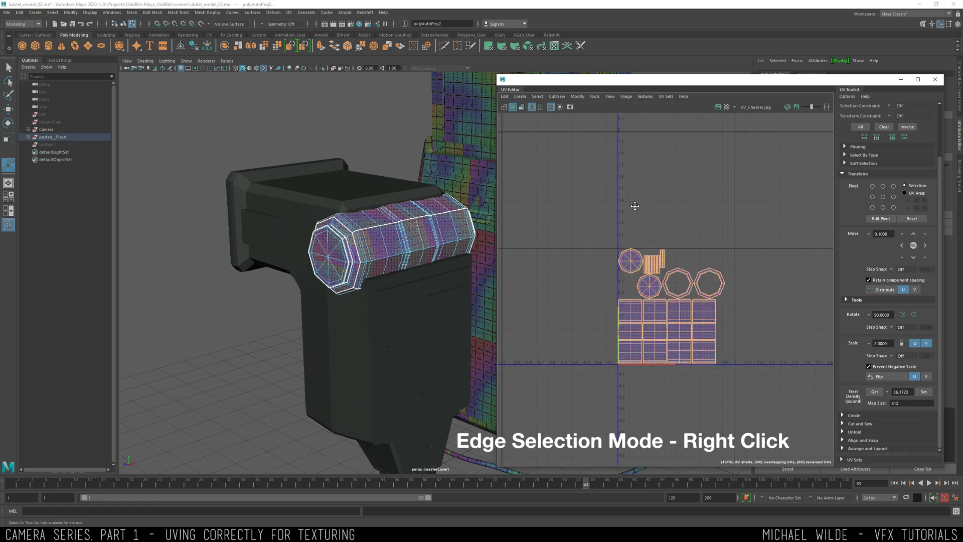
Select the outer border edges of the first side panel in the cylinder's UV layout and move and sew them.
alt+middle_drag(636, 224, 620, 156)
alt+right_drag(346, 175, 447, 224)
alt+drag(444, 218, 429, 189)
alt+right_drag(602, 219, 638, 269)
alt+middle_drag(639, 283, 637, 254)
alt+right_drag(638, 254, 597, 234)
right_drag(597, 235, 592, 217)
drag(588, 211, 615, 393)
shift+right_drag(614, 378, 591, 255)
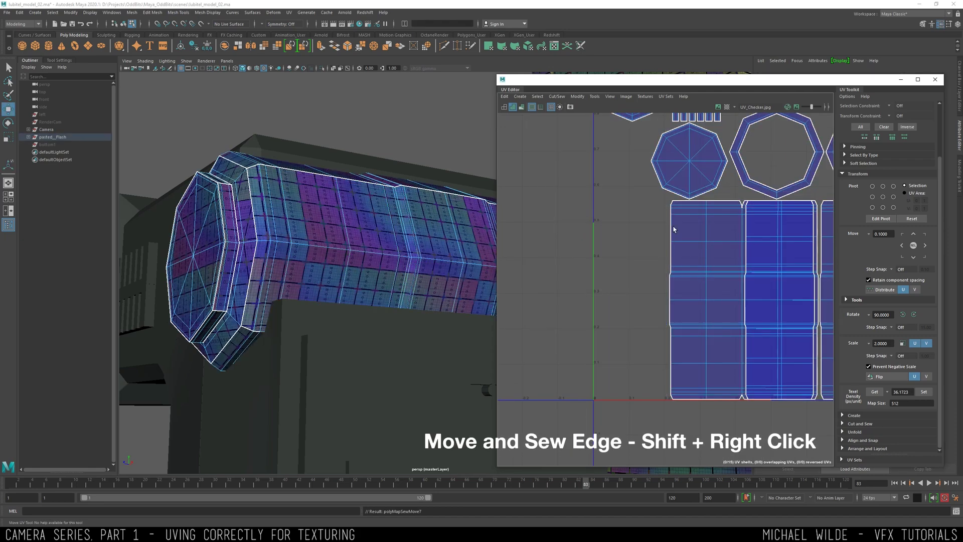
Move and sew the remaining panel borders to join the cylinder's four side panels into one continuous shell.
drag(698, 393, 698, 395)
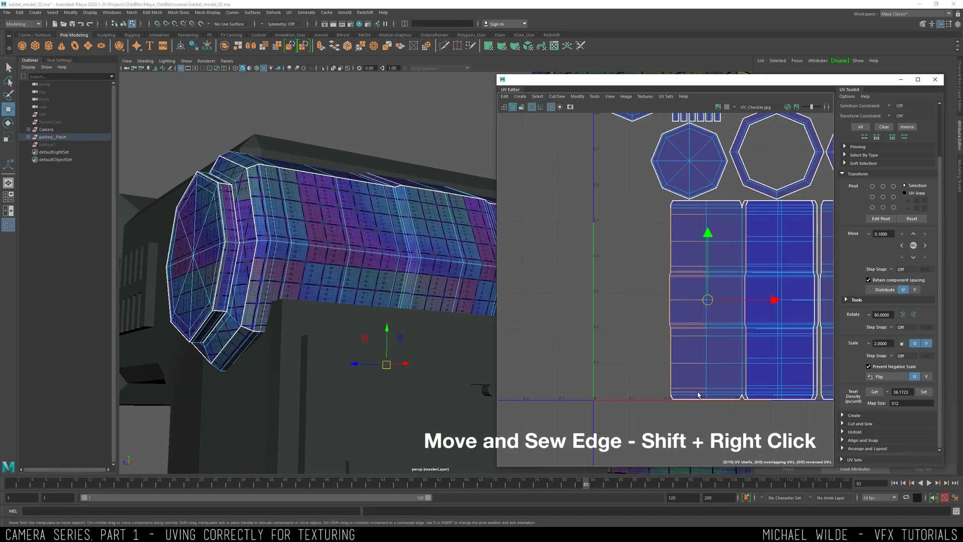
shift+right_drag(667, 273, 640, 249)
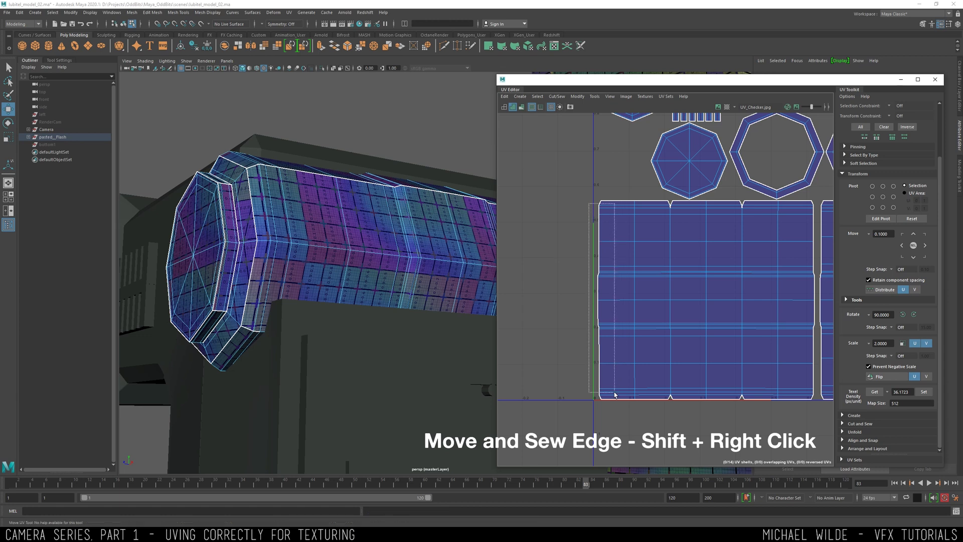
drag(616, 395, 616, 395)
shift+right_drag(611, 224, 609, 205)
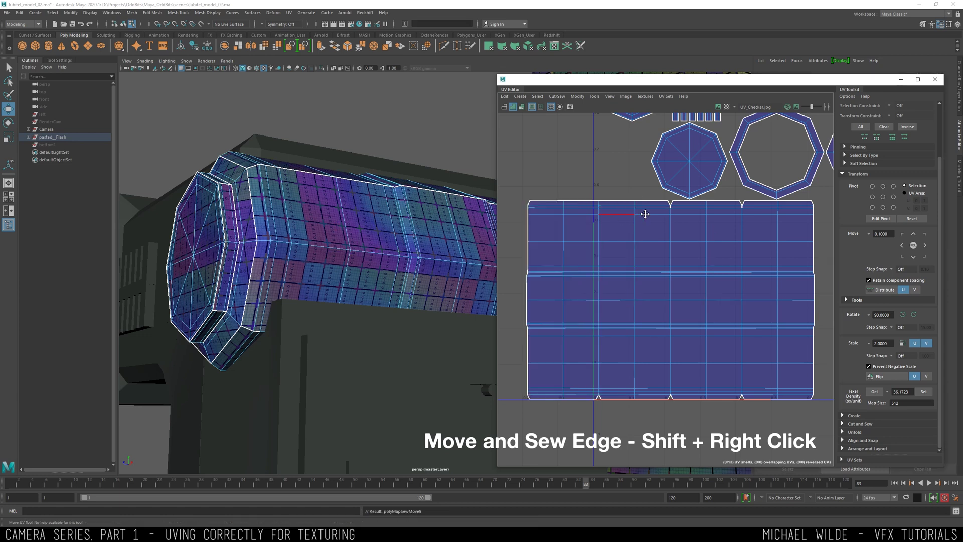
Sew the small notches along the upper and lower borders of the cylinder's side shell.
alt+middle_drag(639, 216, 652, 204)
drag(679, 189, 765, 215)
shift+right_drag(765, 216, 763, 202)
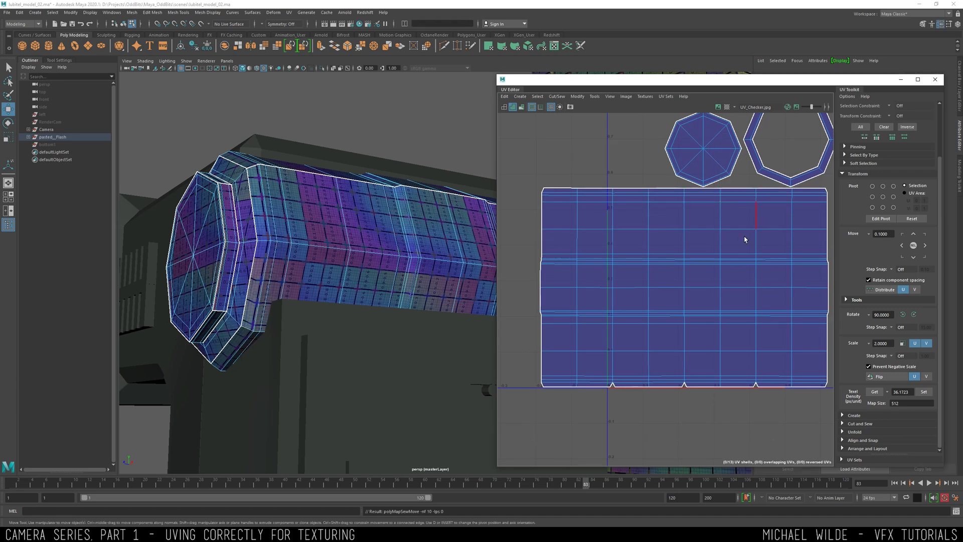
alt+middle_drag(602, 360, 591, 309)
drag(768, 337, 768, 336)
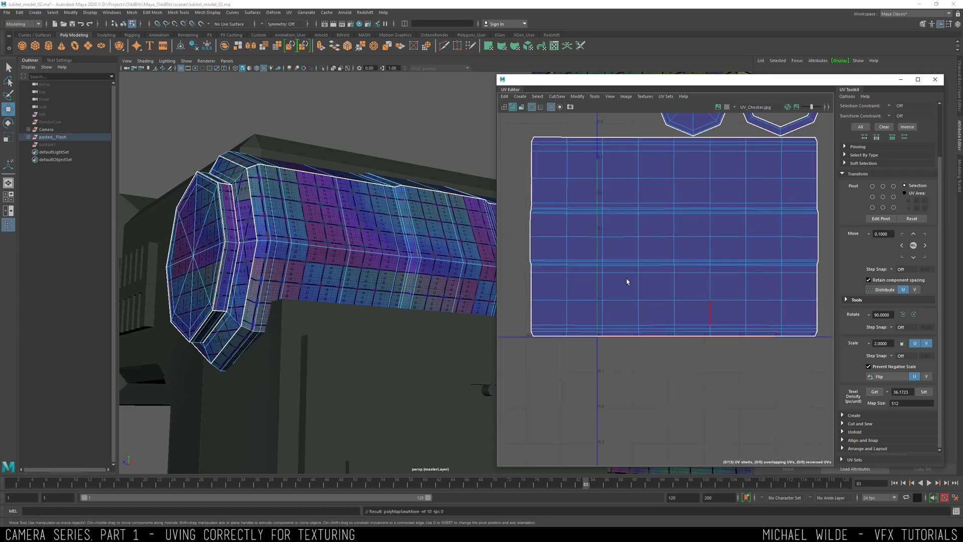
Move and sew the loose narrow strips onto the inner edges of the first octagonal ring shell.
alt+drag(430, 215, 524, 211)
alt+middle_drag(565, 185, 605, 275)
scroll(614, 239, down, 3)
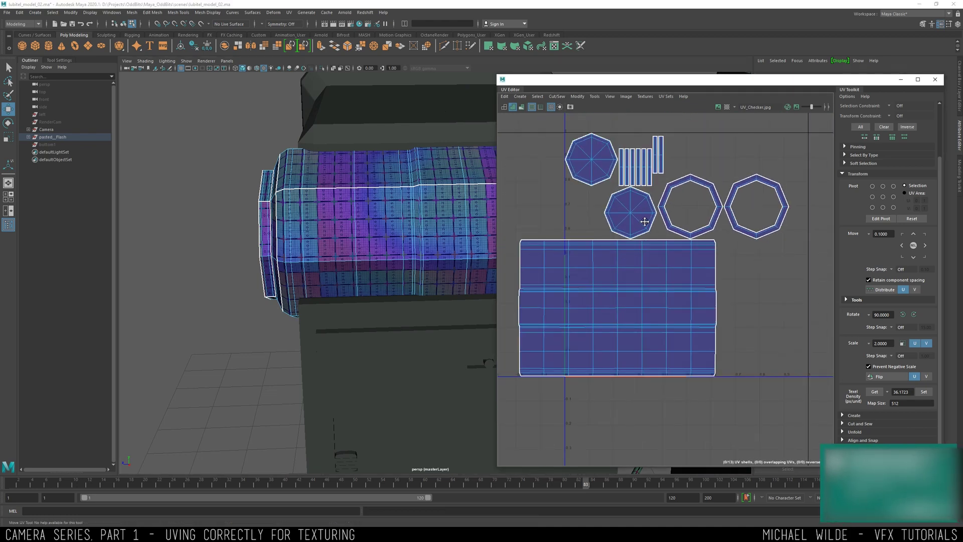
alt+middle_drag(644, 212, 659, 259)
scroll(659, 256, up, 3)
alt+middle_drag(706, 237, 652, 247)
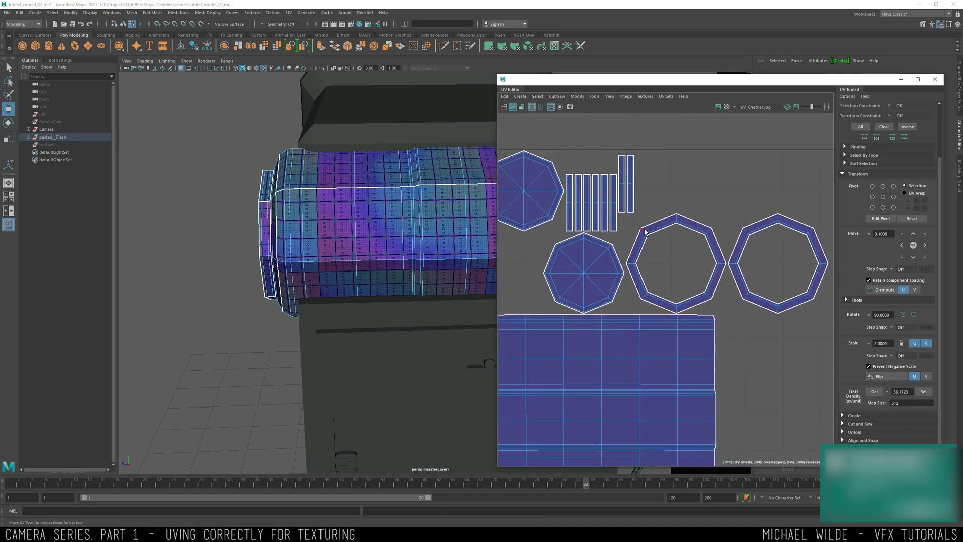
drag(702, 286, 701, 286)
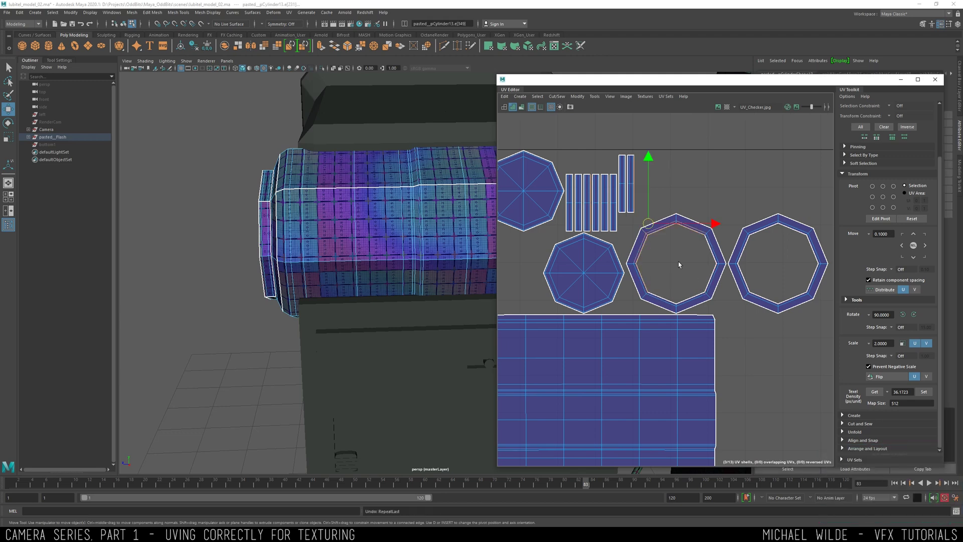
alt+middle_drag(625, 186, 629, 240)
alt+drag(303, 190, 447, 190)
scroll(347, 198, up, 3)
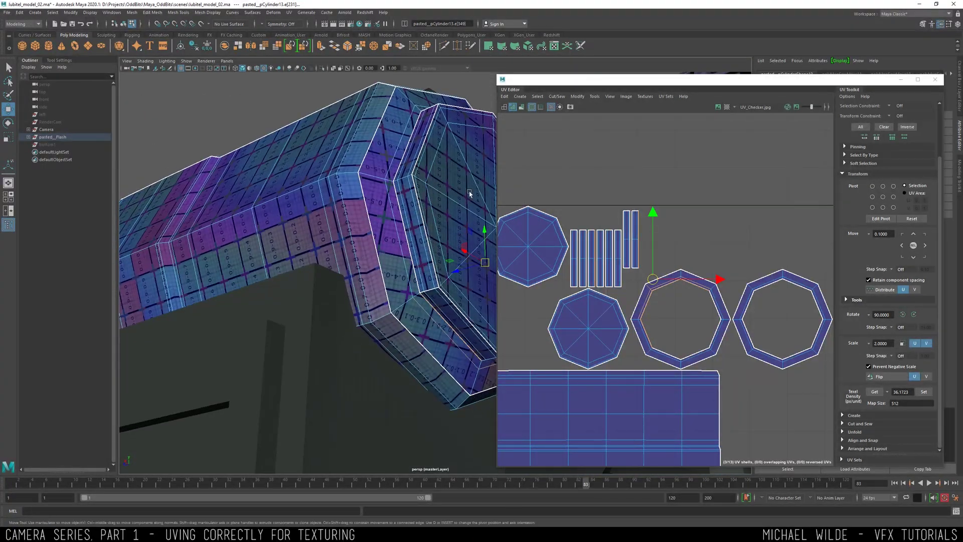
alt+middle_drag(643, 254, 677, 230)
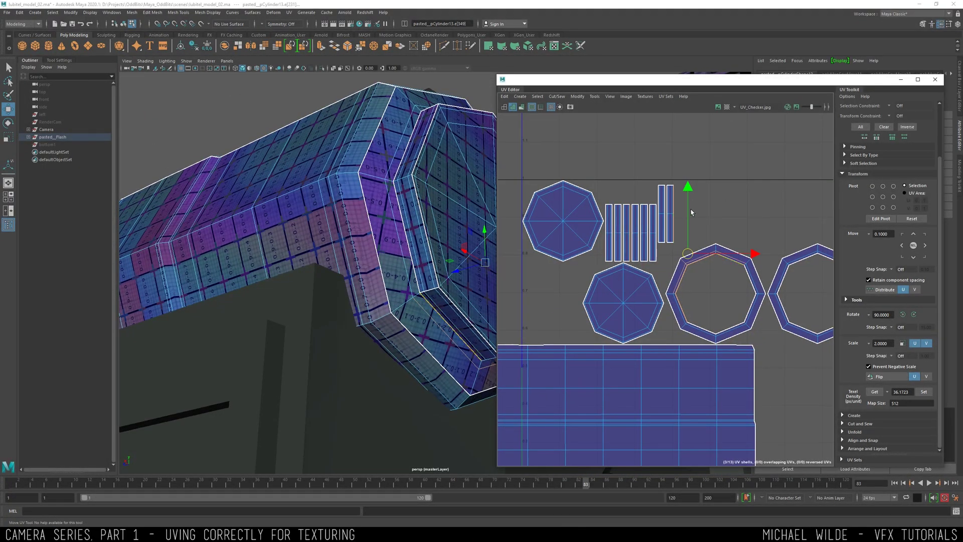
shift+right_drag(688, 208, 704, 227)
key(ctrl+z)
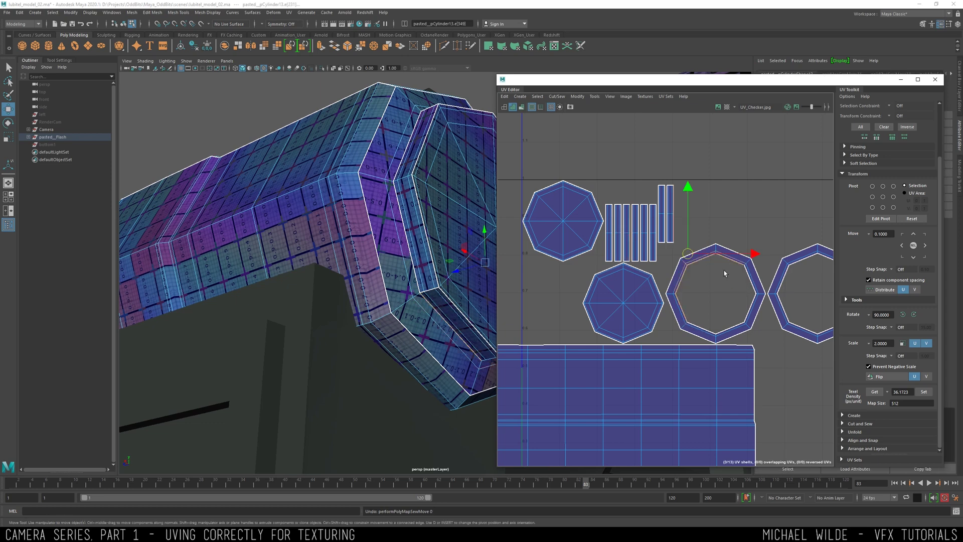
key(g)
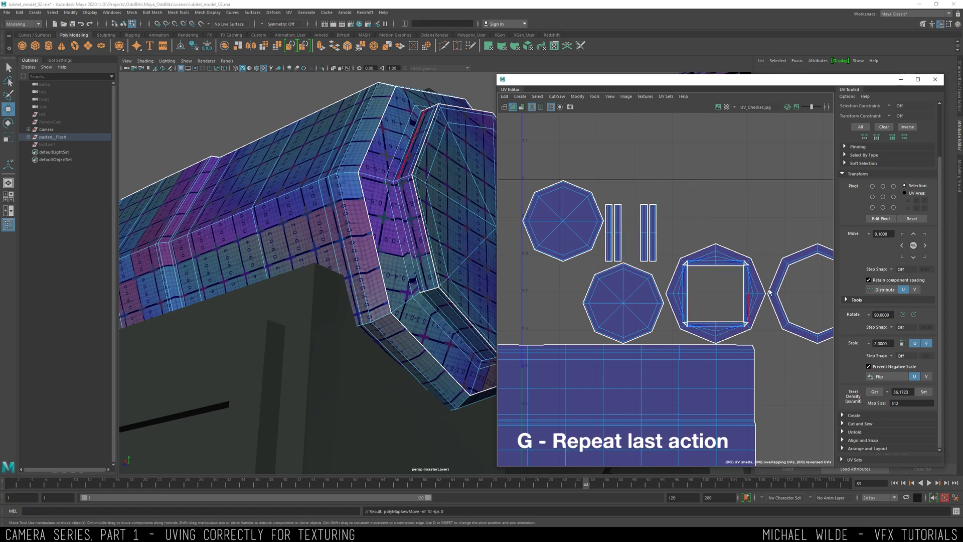
Move and sew the remaining narrow strips onto the second octagonal ring shell.
drag(751, 302, 751, 303)
shift+right_drag(720, 224, 720, 202)
alt+middle_drag(678, 249, 702, 247)
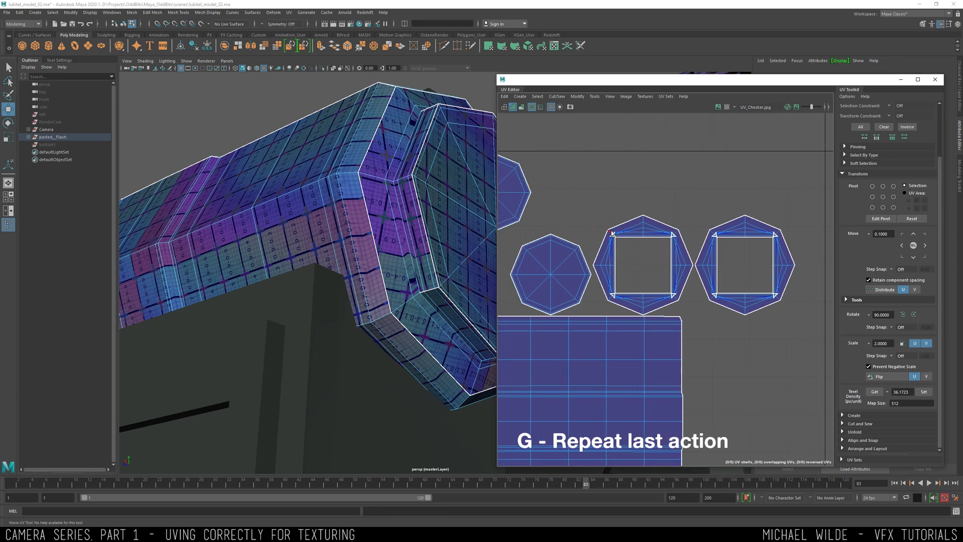
drag(675, 301, 675, 301)
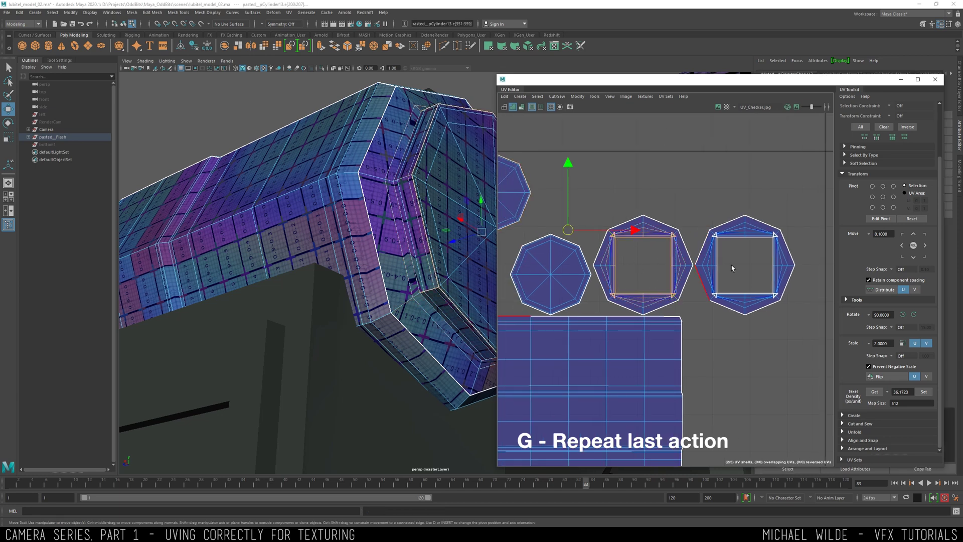
shift+drag(779, 300, 779, 299)
alt+middle_drag(510, 285, 663, 288)
alt+right_drag(663, 288, 637, 216)
ctrl+drag(724, 330, 726, 330)
click(739, 218)
alt+middle_drag(739, 218, 655, 199)
Switch to UV selection, expand the selection to the first ring's whole shell and apply Optimize.
right_drag(688, 224, 720, 224)
drag(673, 210, 691, 235)
ctrl+right_click(657, 183)
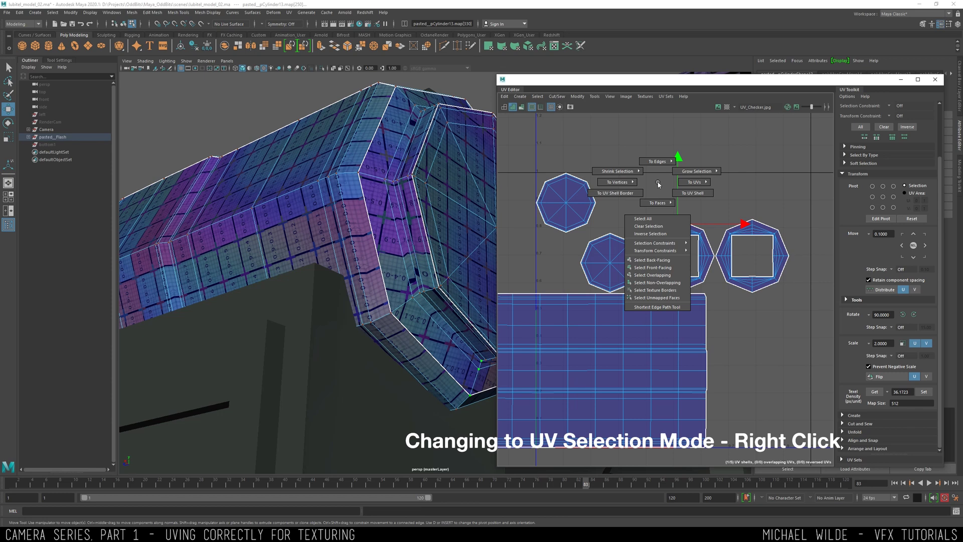
click(689, 193)
shift+right_click(702, 209)
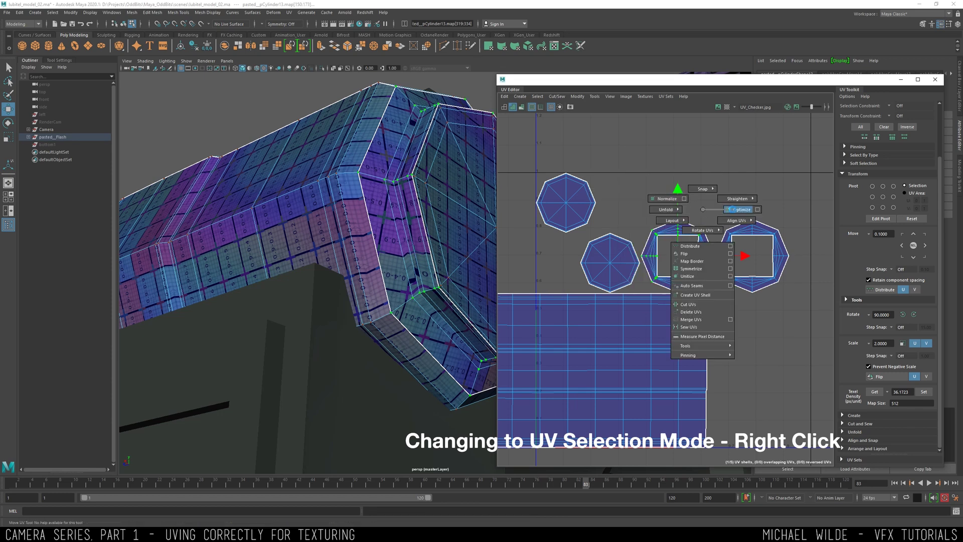
click(733, 211)
Optimize the first ring's UV shell again and rotate it slightly.
alt+drag(496, 230, 425, 204)
key(e)
drag(625, 208, 724, 359)
shift+right_drag(686, 231, 720, 233)
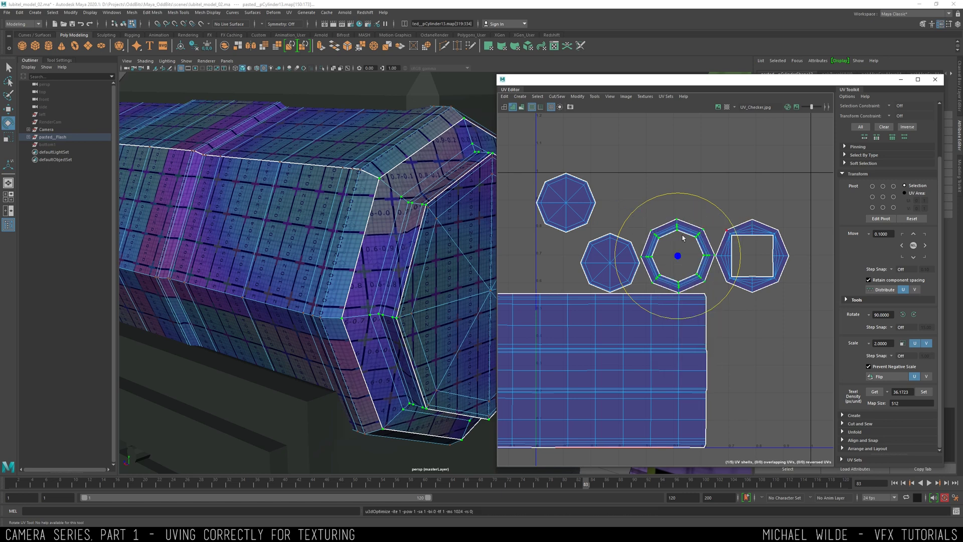
drag(645, 201, 654, 203)
Isolate the first ring's geometry in the viewport and rotate its UV shell upright.
scroll(421, 167, up, 10)
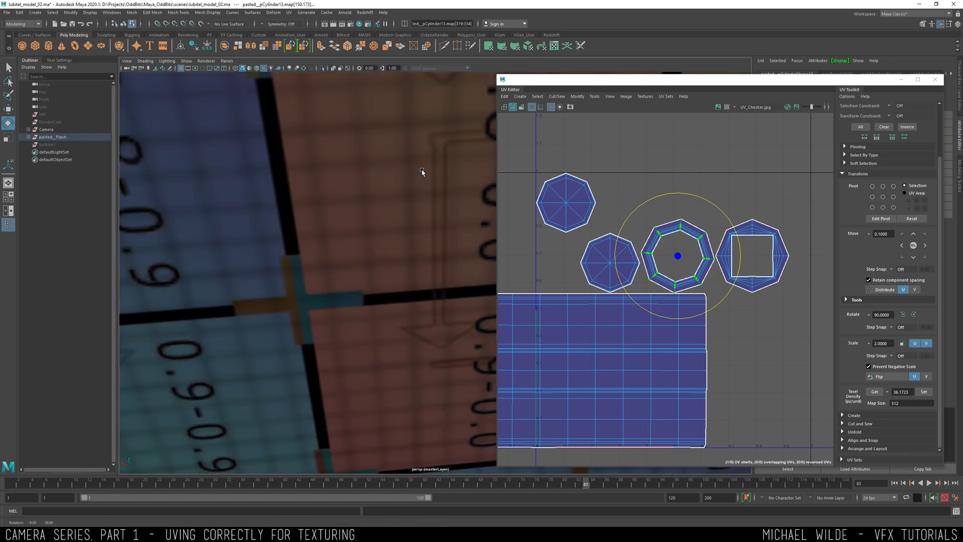
click(323, 69)
key(f)
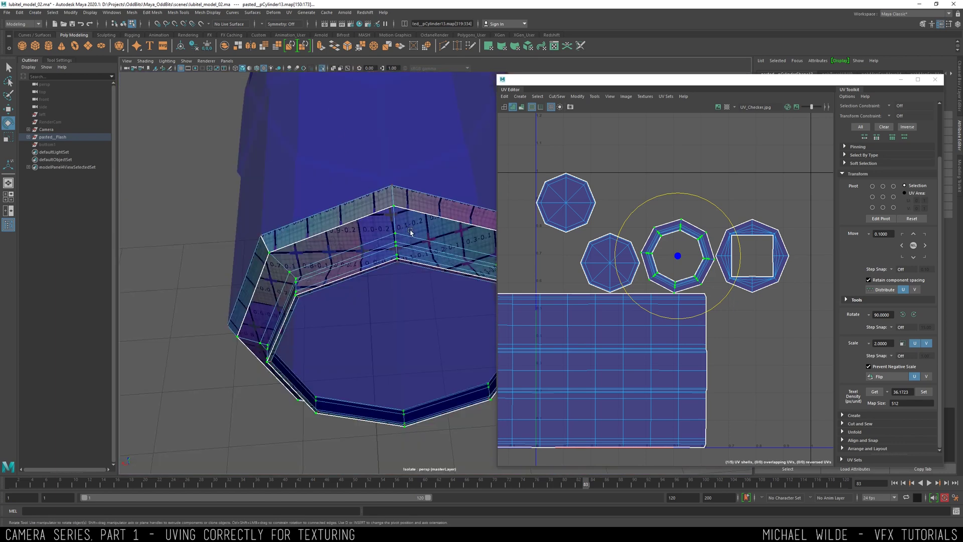
alt+drag(387, 192, 403, 182)
alt+middle_drag(404, 182, 320, 145)
scroll(380, 153, down, 5)
drag(672, 205, 674, 196)
Select the second ring's whole UV shell and unfold it.
drag(773, 226, 776, 254)
ctrl+right_drag(744, 215, 810, 213)
key(ctrl+u)
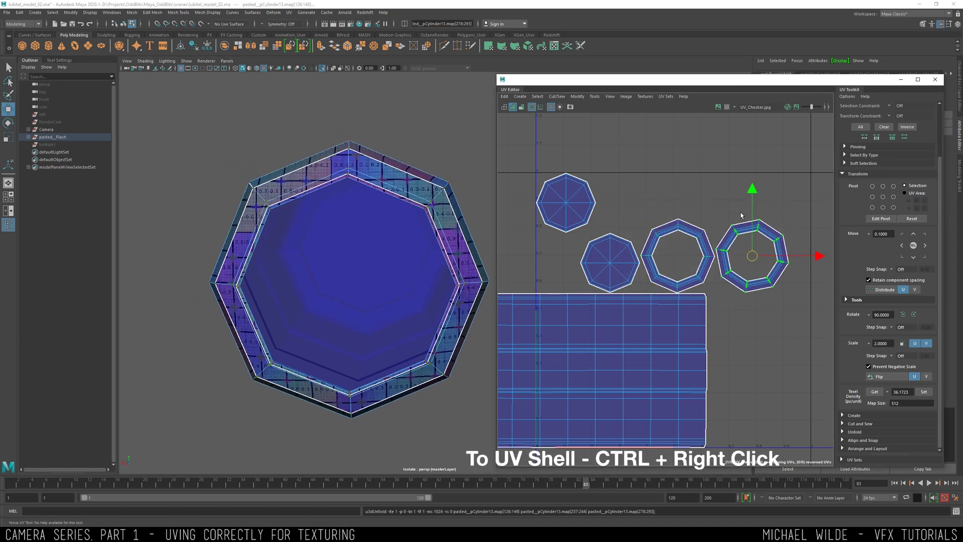
Turn off viewport isolation and rotate the second ring's UV shell upright, checking the checker pattern on the model.
alt+drag(355, 230, 468, 192)
click(323, 68)
alt+drag(357, 120, 369, 145)
key(e)
drag(732, 199, 711, 196)
alt+drag(446, 200, 400, 198)
alt+middle_drag(401, 198, 369, 200)
alt+drag(369, 201, 412, 244)
scroll(761, 233, up, 8)
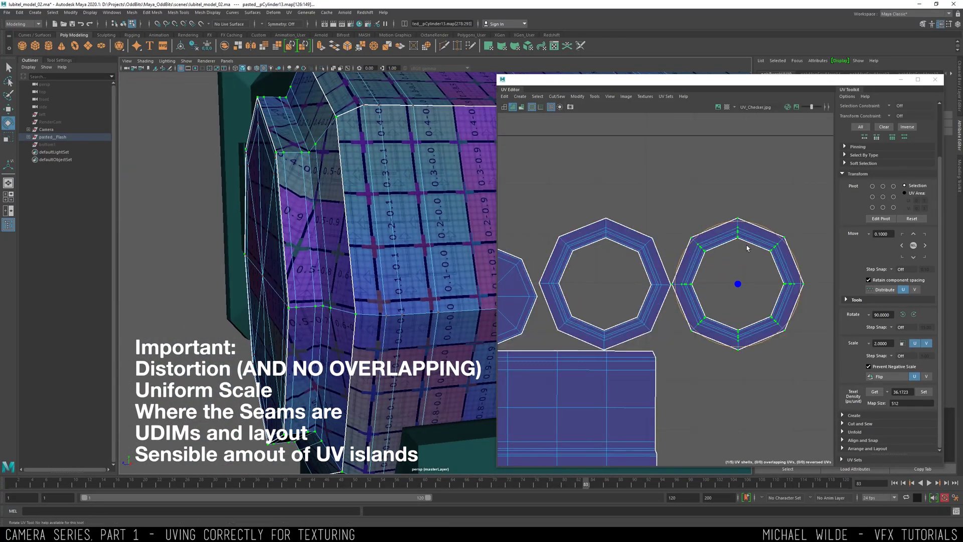
Try to cut the second ring's shell along an inner edge loop and unfold the separated inner part.
key(w)
click(658, 247)
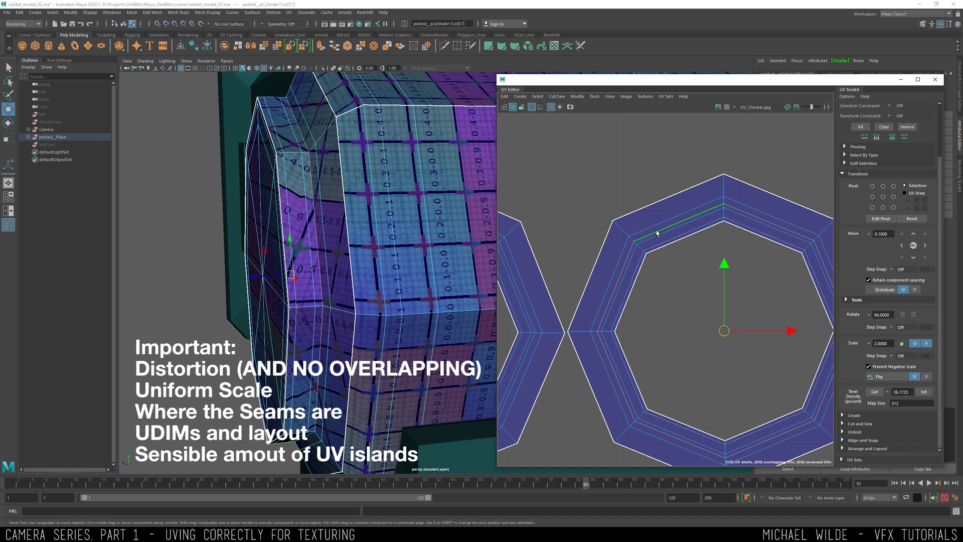
shift+right_drag(669, 207, 691, 237)
scroll(687, 260, down, 1)
drag(642, 258, 659, 240)
shift+right_drag(704, 247, 731, 256)
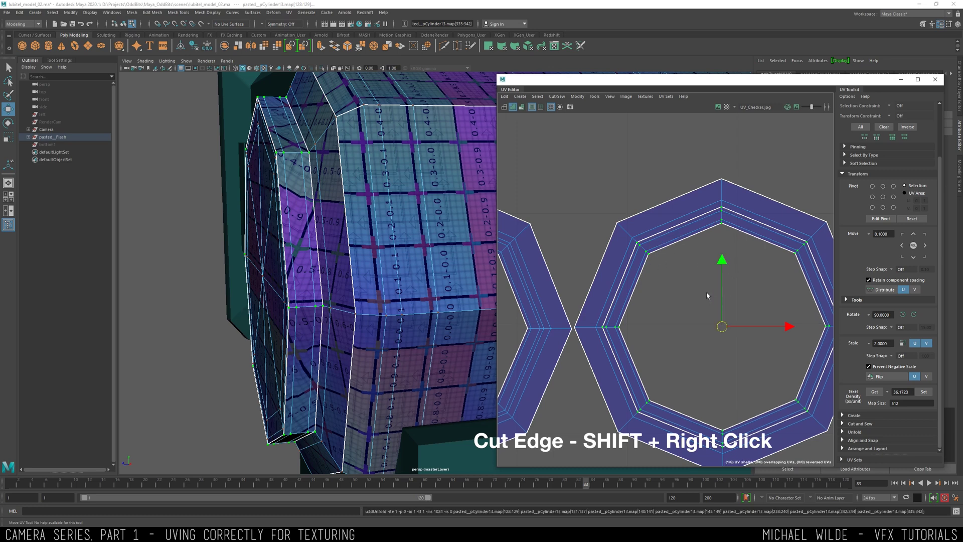
Undo the unfold and the edge cut on the second ring's shell.
key(ctrl+z)
key(ctrl+z)
key(ctrl+z)
key(ctrl+z)
key(ctrl+z)
key(ctrl+z)
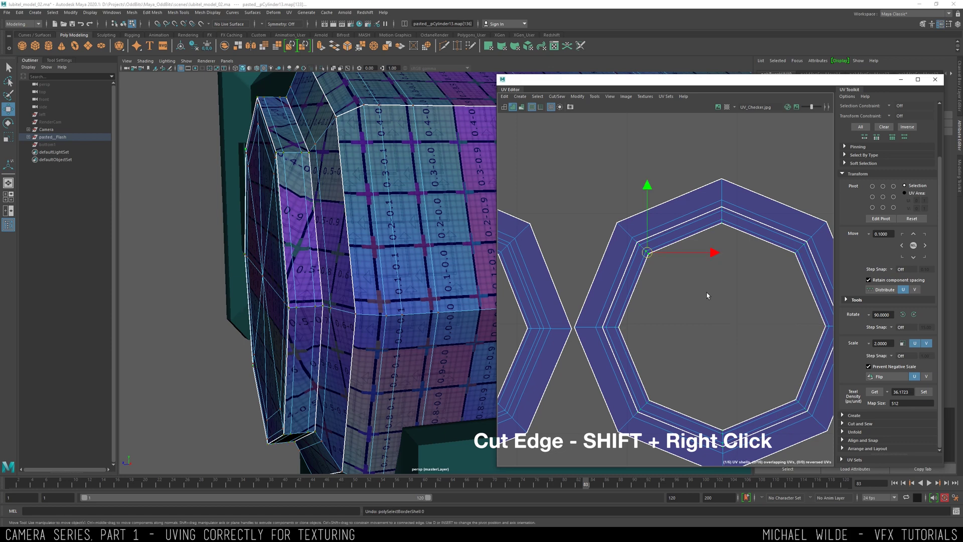
Optimize the upper octagonal cap's UV shell and unfold the lower cap's shell.
alt+right_drag(718, 292, 663, 215)
alt+middle_drag(663, 215, 822, 210)
alt+right_drag(822, 211, 772, 206)
right_drag(587, 215, 612, 219)
drag(600, 229, 582, 196)
mouse_move(582, 193)
ctrl+right_down()
mouse_move(652, 241)
mouse_move(653, 223)
ctrl+right_up()
shift+right_drag(635, 199, 685, 192)
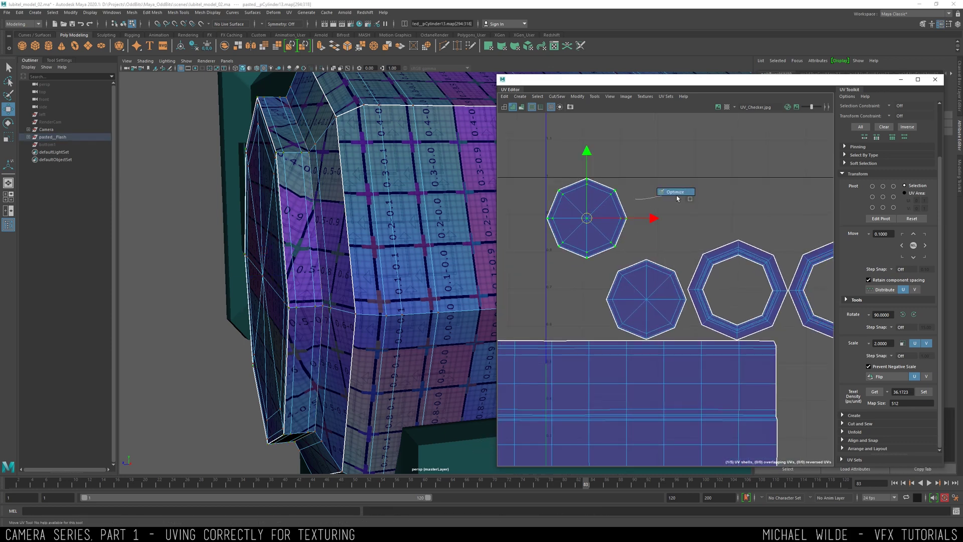
click(644, 296)
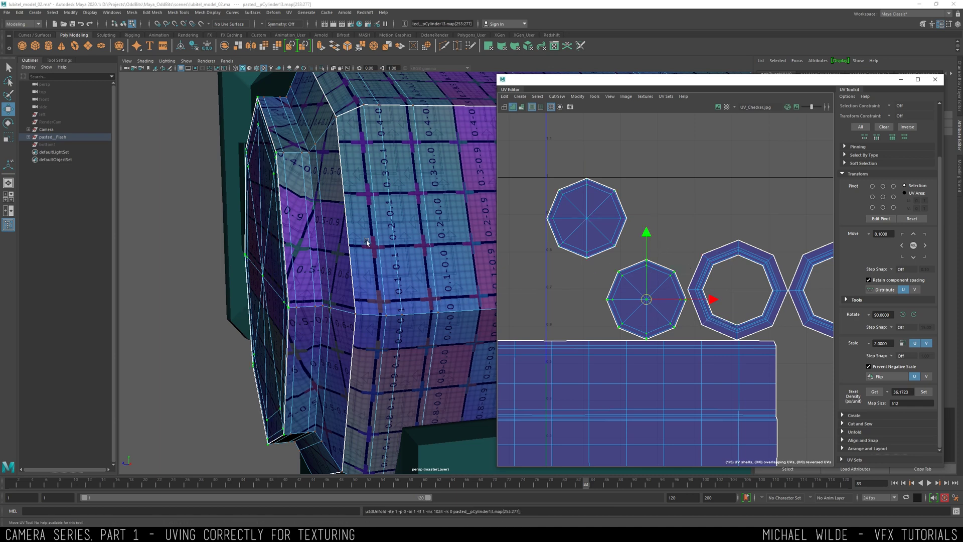
Frame the lower octagonal cap on the model and rotate its UV shell clockwise by two 90-degree steps.
key(f)
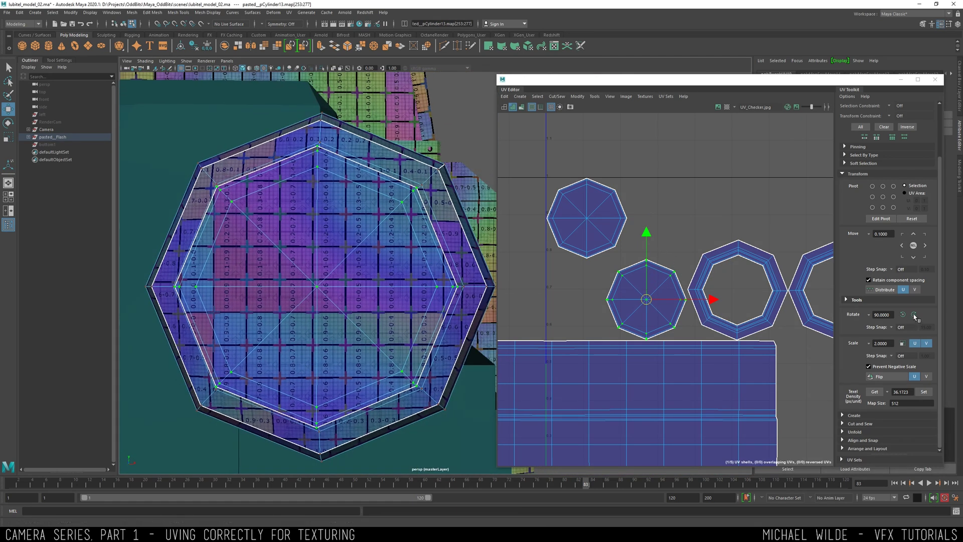
click(914, 315)
click(914, 314)
Select the upper octagonal cap's shell and rotate it counterclockwise by two 90-degree steps.
click(592, 210)
alt+right_drag(451, 253, 402, 210)
key(f)
alt+drag(485, 228, 425, 237)
click(903, 314)
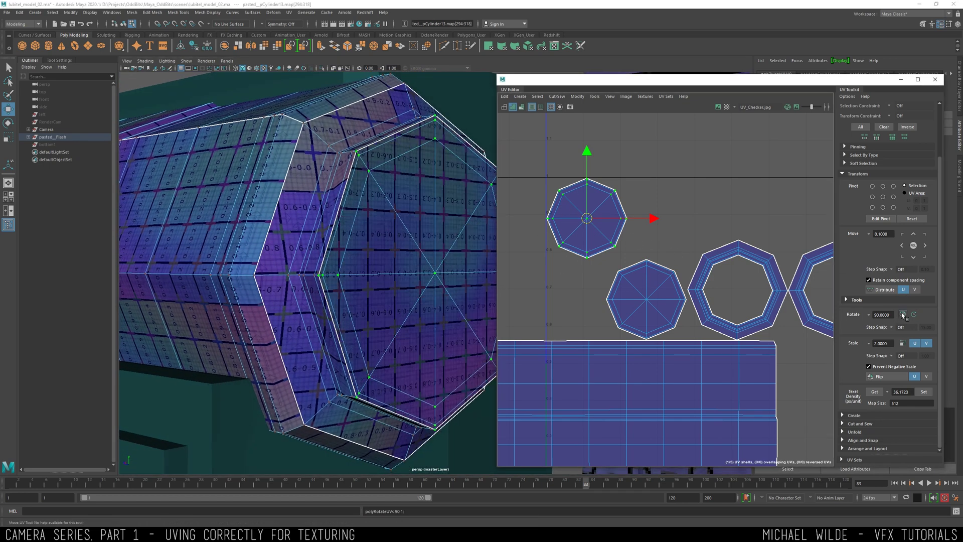
click(903, 314)
Select all of the cylinder's UV shells and set their texel density to 36.1723 at map size 512.
scroll(729, 305, down, 4)
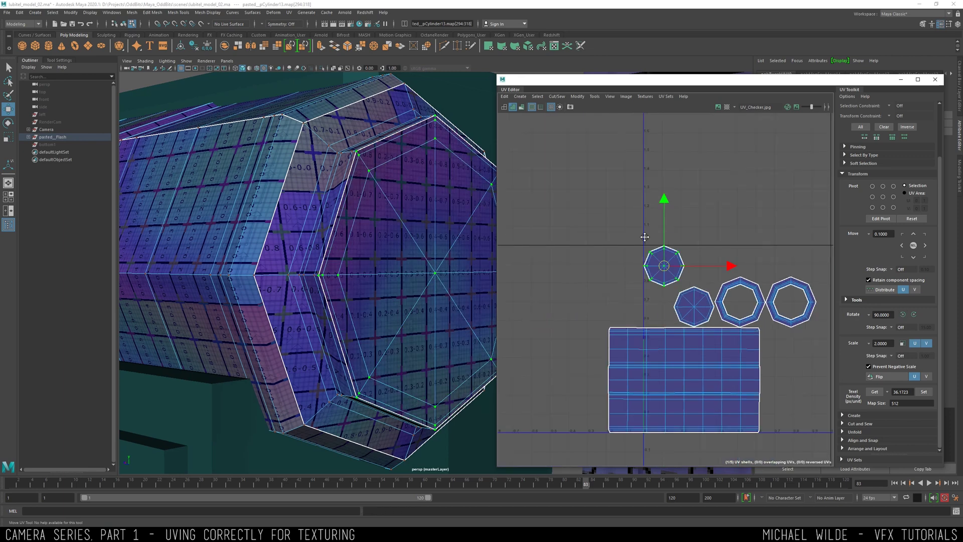
scroll(441, 276, up, 5)
drag(527, 166, 762, 335)
click(924, 392)
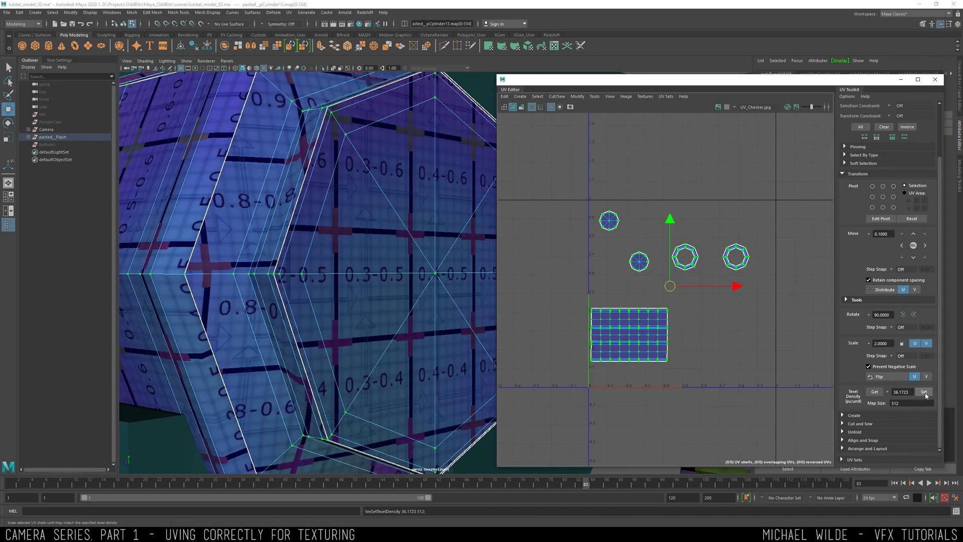
Line up the two octagonal caps and two rings in a row above the cylinder's side shell.
drag(586, 201, 606, 296)
drag(629, 237, 627, 295)
drag(666, 266, 689, 258)
drag(687, 260, 651, 294)
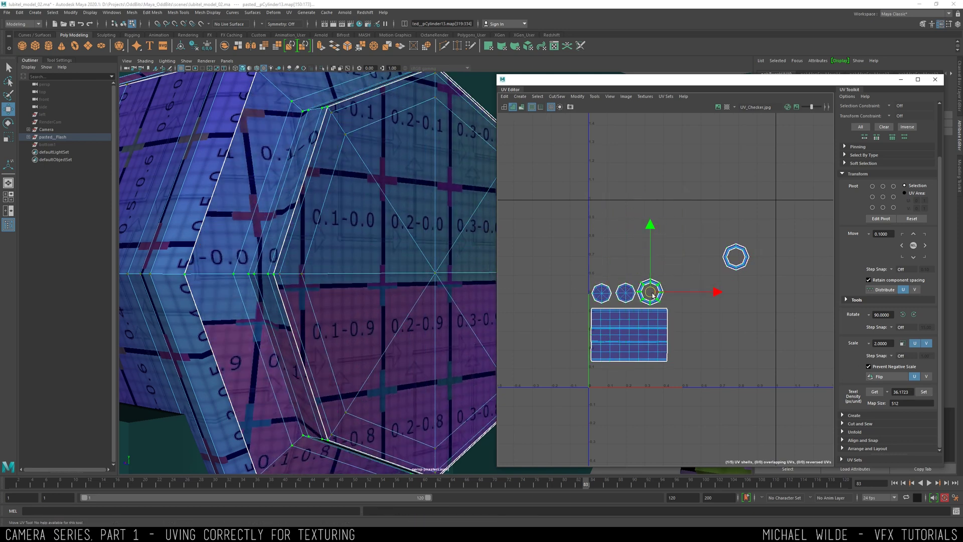
click(735, 257)
drag(735, 256, 704, 292)
Rotate the cylinder's side shell 90 degrees clockwise and place it beneath the row of caps and rings.
scroll(383, 250, down, 10)
alt+drag(383, 250, 358, 209)
right_drag(358, 209, 386, 199)
alt+drag(386, 199, 325, 200)
click(617, 319)
alt+middle_drag(412, 215, 386, 236)
scroll(387, 236, up, 2)
click(913, 315)
drag(628, 337, 618, 347)
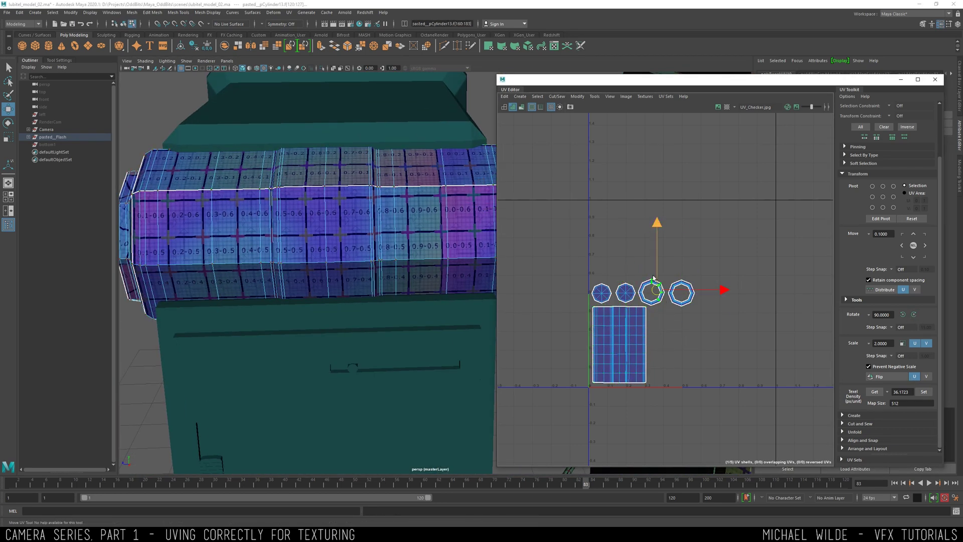
Reposition the ring shells, placing the outermost ring beside the upright side shell.
drag(656, 374, 663, 374)
click(681, 295)
drag(683, 296, 661, 342)
Leave component selection and select the cylinder together with another flash part.
scroll(321, 236, down, 5)
alt+drag(301, 231, 351, 235)
right_drag(346, 236, 373, 221)
alt+drag(271, 231, 377, 240)
shift+click(372, 239)
Switch to UV selection and move the selected UV shells horizontally to a clear area of the layout.
scroll(624, 254, down, 7)
alt+middle_drag(624, 254, 583, 262)
right_drag(583, 262, 604, 262)
scroll(582, 263, down, 3)
drag(597, 293, 555, 247)
alt+middle_drag(555, 247, 521, 243)
drag(540, 276, 694, 282)
Leave component selection, select the flash's main body with the rectangular inset and apply an automatic UV projection.
scroll(701, 270, up, 10)
alt+drag(441, 238, 378, 233)
alt+middle_drag(378, 232, 296, 200)
right_drag(313, 290, 341, 273)
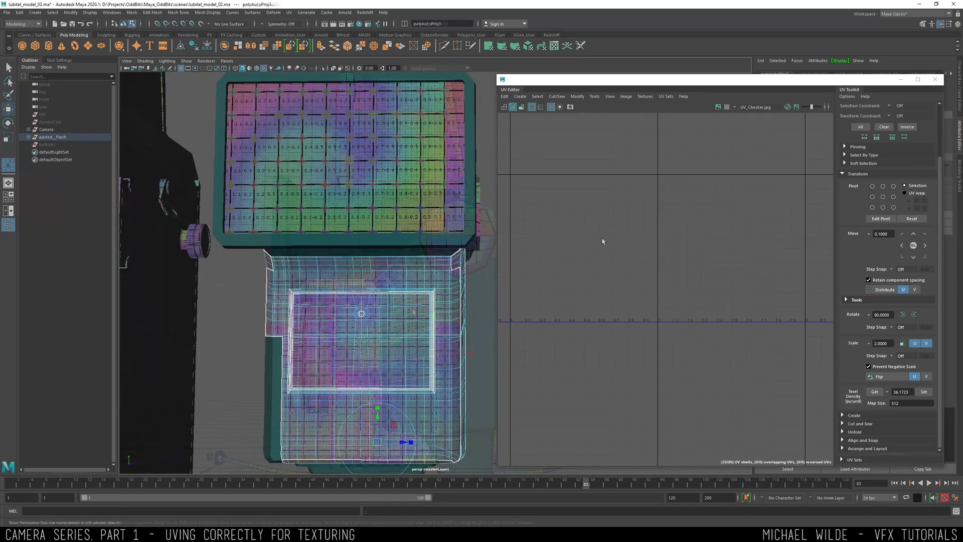
alt+drag(442, 290, 416, 306)
alt+middle_drag(416, 306, 389, 209)
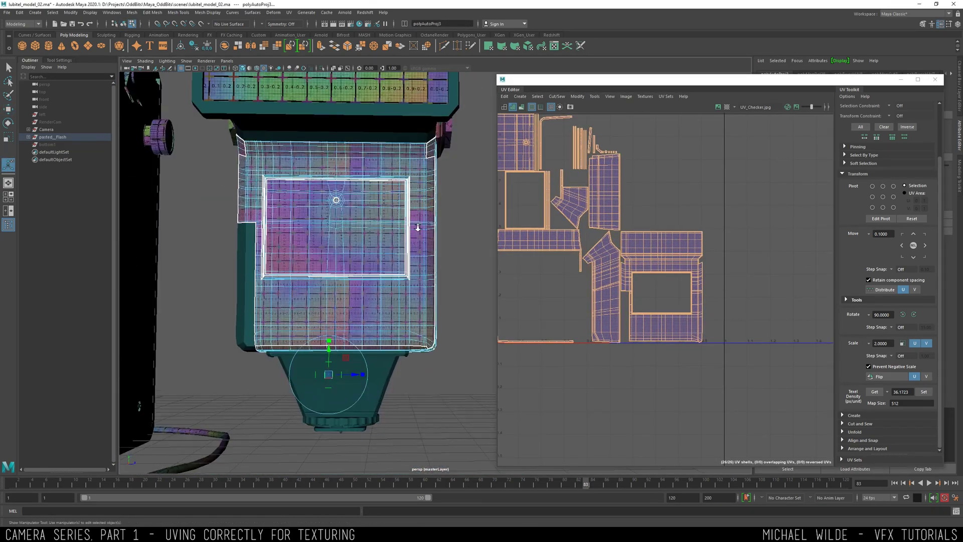
Leave component selection and examine the checker pattern on the main body's rectangular inset and its bevelled frame.
alt+right_drag(389, 209, 482, 241)
alt+middle_drag(481, 241, 432, 264)
alt+drag(432, 265, 425, 265)
right_drag(372, 251, 393, 222)
alt+middle_drag(316, 228, 370, 226)
alt+right_drag(370, 225, 388, 228)
alt+drag(389, 228, 409, 239)
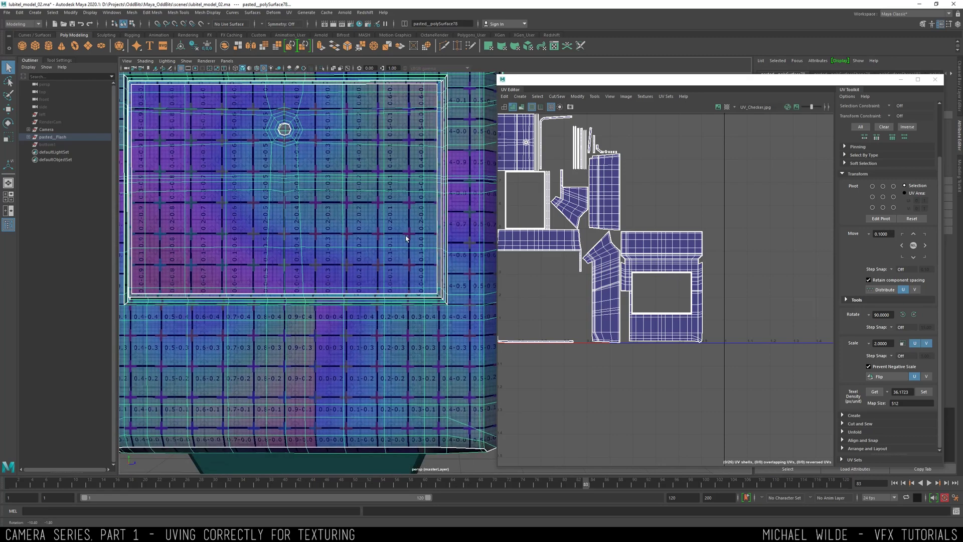
alt+middle_drag(352, 218, 386, 262)
alt+drag(387, 262, 362, 275)
alt+right_drag(405, 160, 433, 172)
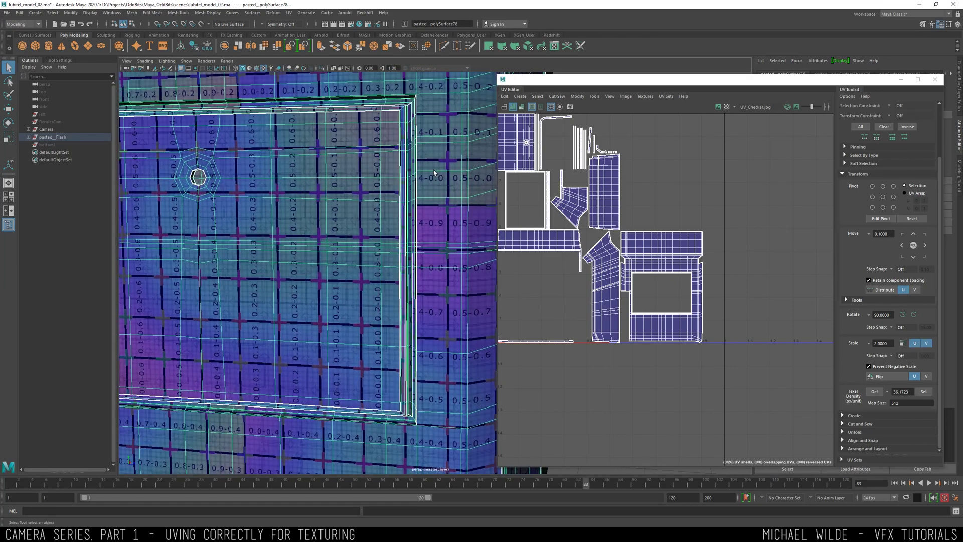
Select the border edges of the rectangular inset panel's UV shell and move and sew the adjoining narrow strips onto it.
alt+middle_drag(509, 130, 597, 175)
alt+right_drag(597, 176, 604, 240)
alt+middle_drag(602, 216, 582, 259)
right_drag(581, 253, 570, 210)
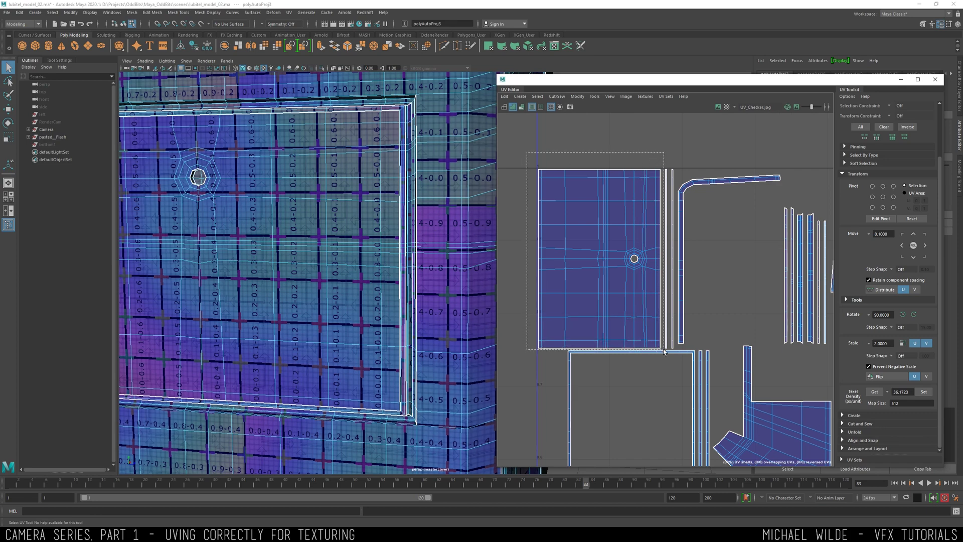
drag(663, 349, 664, 349)
alt+middle_drag(371, 168, 410, 195)
alt+drag(410, 195, 350, 168)
alt+right_drag(350, 169, 362, 224)
alt+middle_drag(362, 223, 429, 236)
alt+right_drag(428, 236, 445, 211)
shift+right_drag(624, 219, 622, 200)
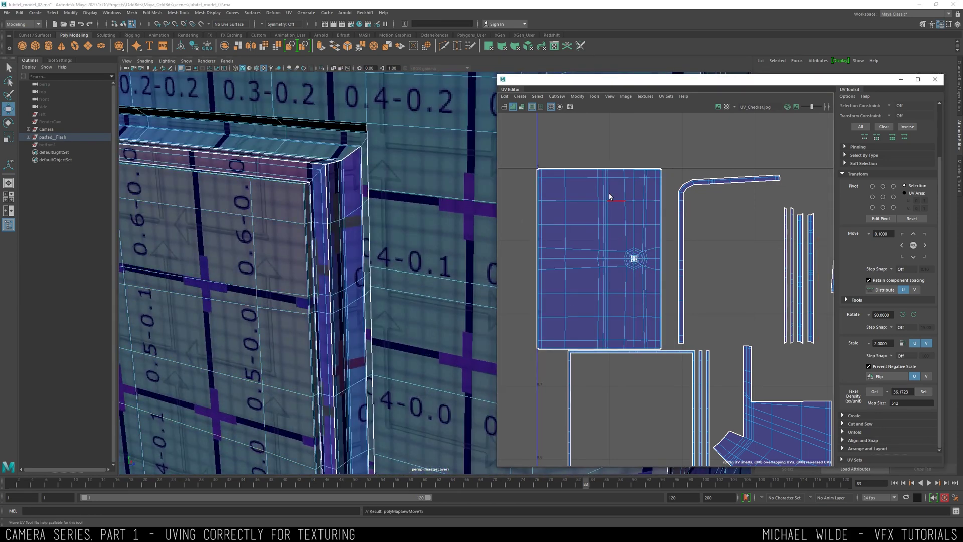
Try to move and sew further edges around the inset panel shell, and undo the attempt.
scroll(562, 171, up, 3)
drag(758, 194, 766, 196)
key(g)
alt+middle_drag(731, 307, 716, 210)
key(ctrl+z)
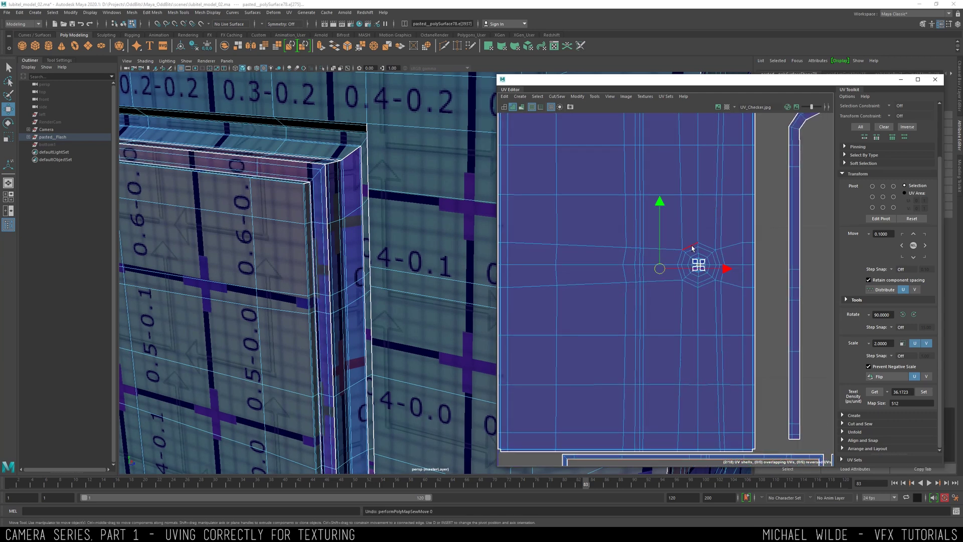
alt+middle_drag(662, 231, 628, 147)
scroll(626, 281, down, 3)
alt+middle_drag(626, 288, 608, 325)
key(g)
Cut the thin rectangular frame shell at each of its corners to separate it into individual side strips.
scroll(632, 251, up, 10)
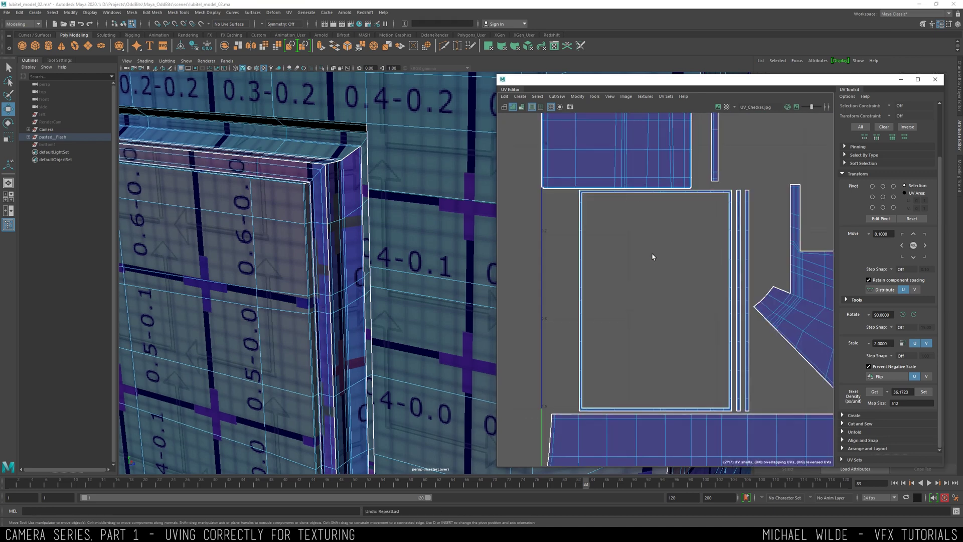
click(594, 247)
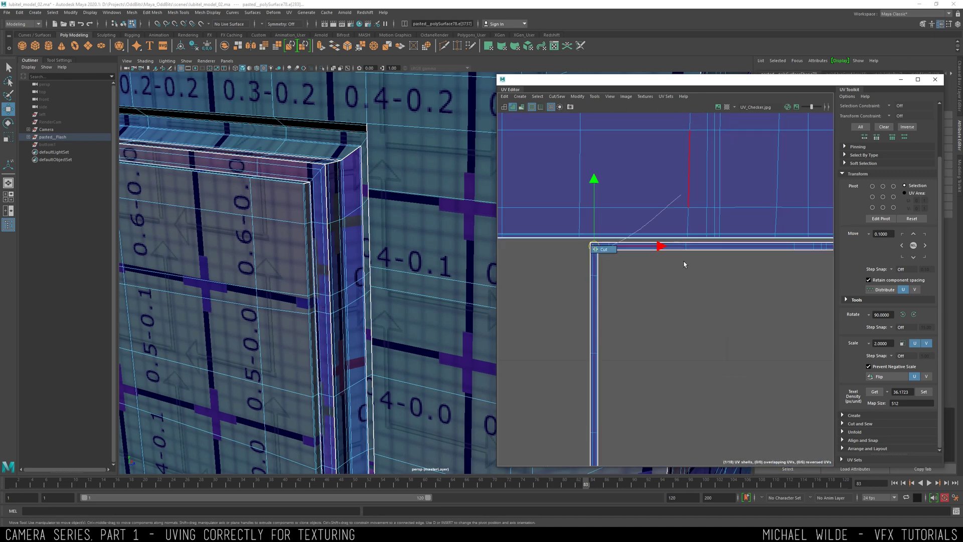
alt+middle_drag(815, 235, 631, 240)
alt+middle_drag(779, 273, 674, 284)
shift+right_drag(663, 255, 634, 233)
scroll(634, 233, down, 5)
alt+middle_drag(623, 381, 608, 234)
alt+middle_drag(627, 442, 631, 120)
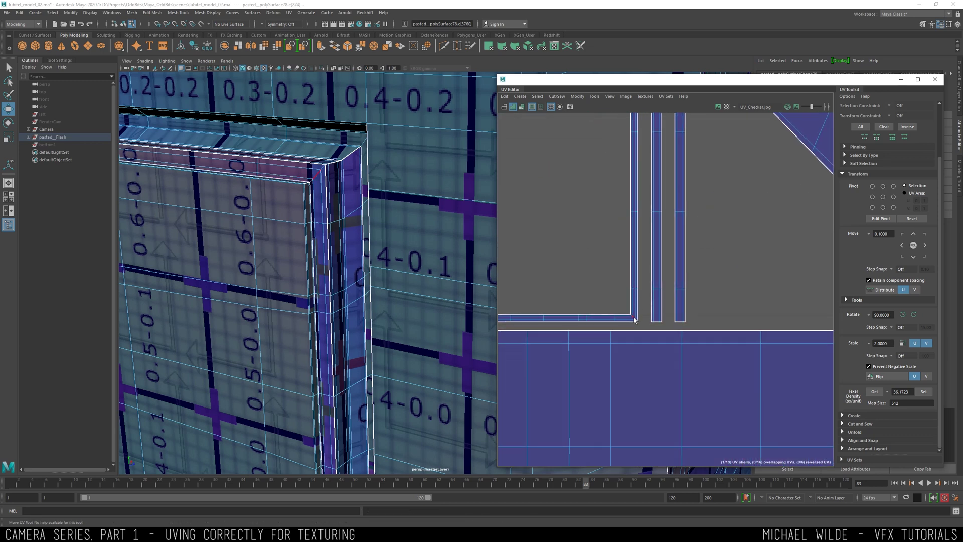
alt+middle_drag(582, 278, 772, 261)
alt+middle_drag(602, 295, 791, 297)
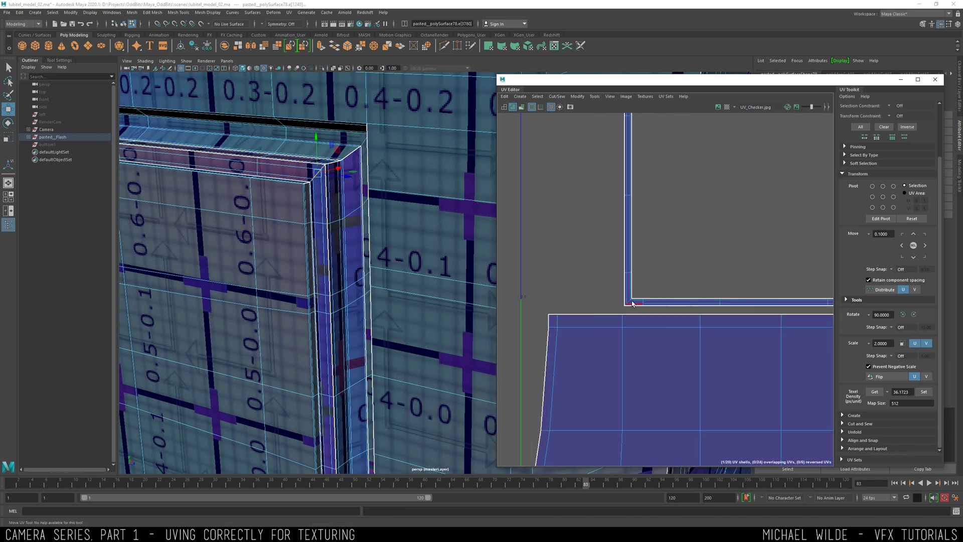
shift+right_drag(667, 258, 641, 236)
Move and sew the first separated frame strips onto the matching outer edges of the inset panel shell.
scroll(669, 254, down, 5)
alt+middle_drag(668, 194, 650, 296)
alt+middle_drag(654, 116, 635, 328)
scroll(625, 224, up, 3)
alt+middle_drag(626, 224, 620, 324)
drag(786, 195, 788, 197)
shift+right_drag(781, 211, 777, 173)
alt+middle_drag(649, 221, 679, 181)
drag(620, 425, 620, 445)
alt+middle_drag(619, 445, 632, 207)
drag(584, 289, 586, 291)
shift+right_drag(586, 290, 584, 258)
Move and sew the remaining separated frame strips onto the open sides of the inset panel shell.
drag(582, 296, 801, 321)
alt+middle_drag(818, 297, 613, 302)
shift+drag(632, 317, 635, 316)
shift+right_drag(632, 299, 628, 253)
alt+middle_drag(626, 275, 608, 396)
alt+right_drag(608, 396, 593, 212)
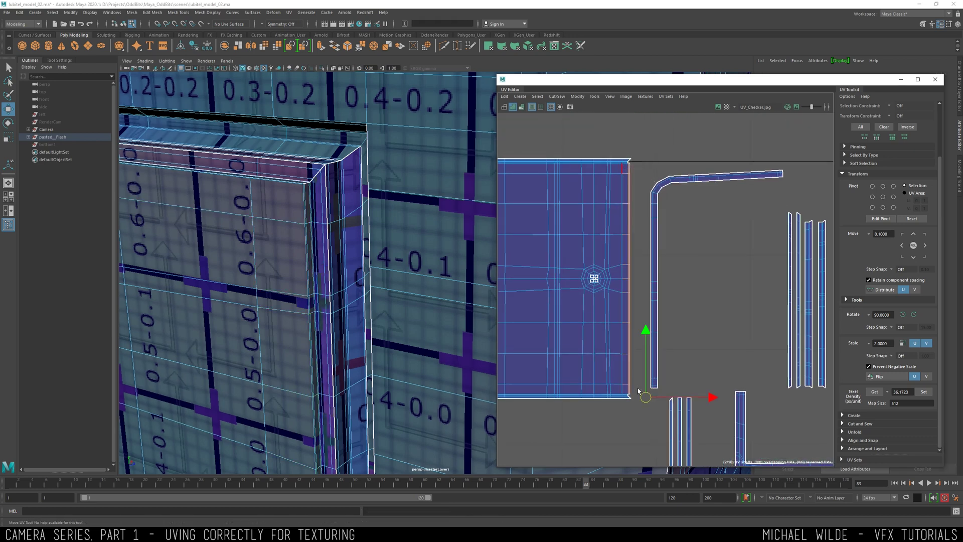
drag(638, 389, 638, 388)
shift+right_drag(638, 385, 638, 353)
Sew the loose centre pieces of the round detail into the panel shell and unfold the UVs around it.
scroll(596, 278, up, 7)
drag(563, 246, 625, 322)
shift+right_drag(624, 312, 577, 294)
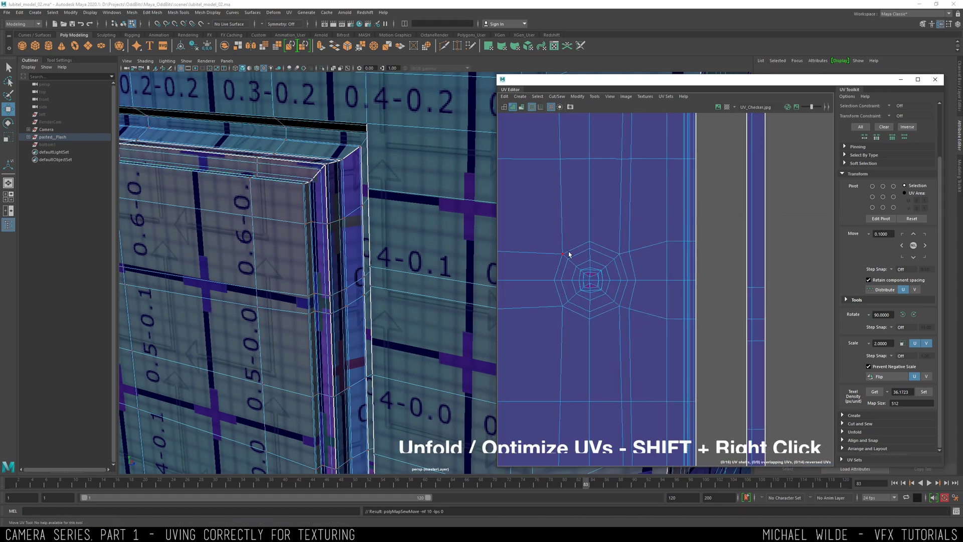
drag(558, 238, 639, 324)
shift+right_drag(636, 296, 630, 238)
drag(538, 217, 653, 333)
shift+right_drag(675, 226, 584, 235)
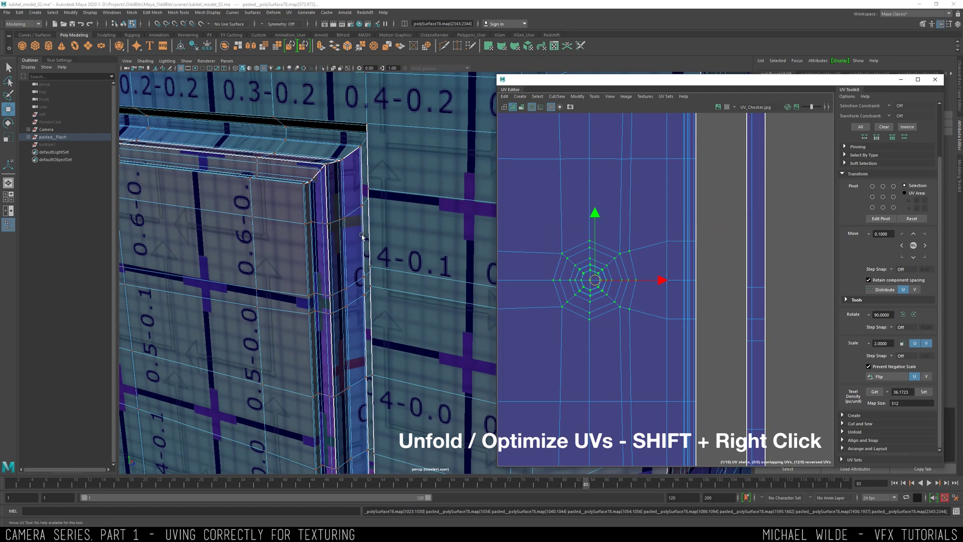
Select the whole inset panel shell and rotate it by 90 degrees to correct its checker orientation.
alt+right_drag(353, 228, 200, 258)
alt+drag(201, 258, 329, 189)
alt+middle_drag(329, 189, 390, 195)
key(F8)
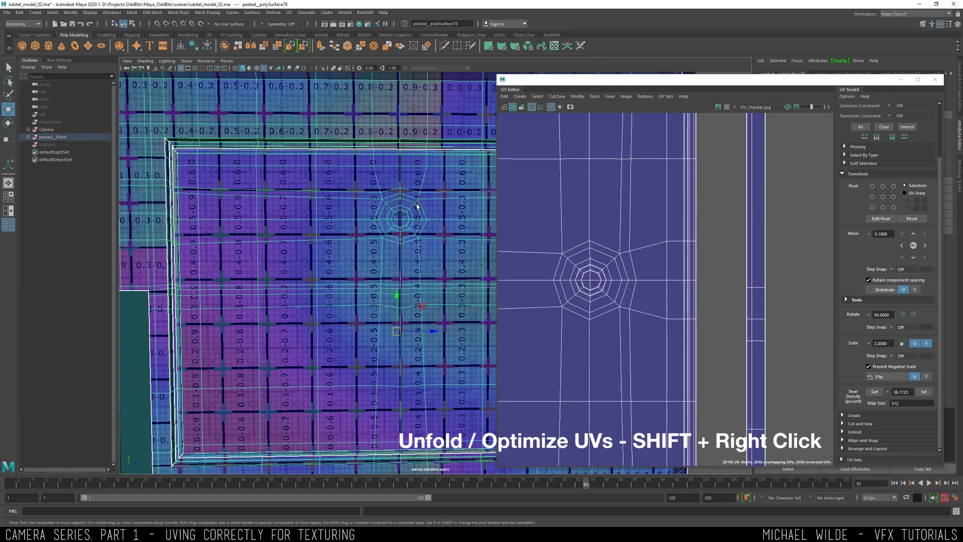
scroll(607, 247, down, 5)
key(F8)
key(super)
alt+middle_drag(604, 185, 640, 194)
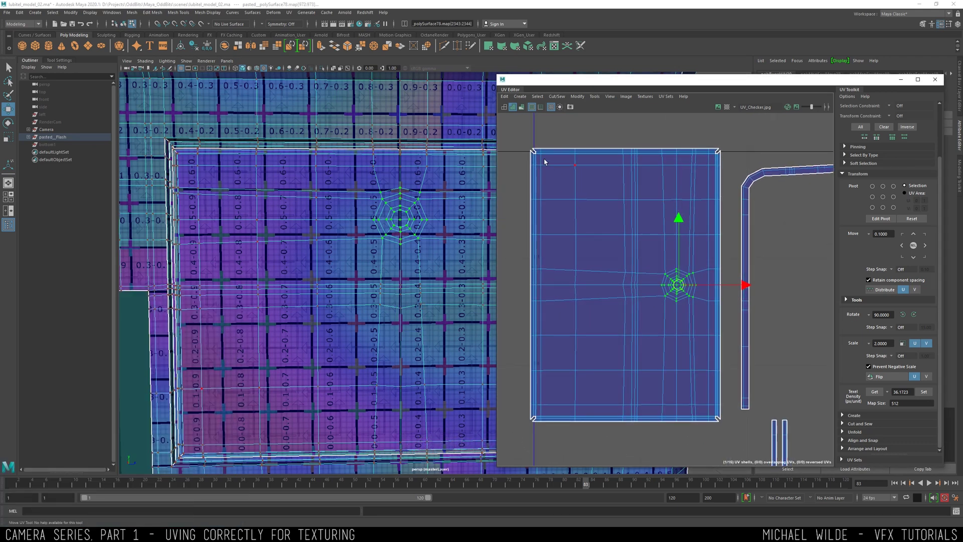
double_click(642, 200)
click(902, 314)
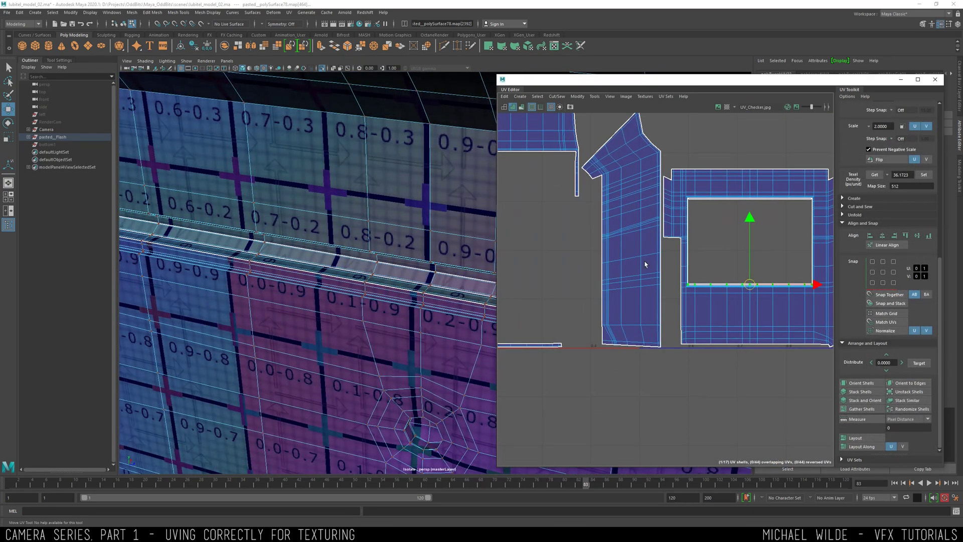
Move and sew the loose narrow bevel strips around the inset together into one continuous strip.
alt+middle_drag(515, 249, 644, 250)
drag(647, 263, 648, 263)
alt+right_drag(646, 263, 633, 187)
alt+middle_drag(633, 187, 595, 252)
key(ctrl+z)
drag(717, 331, 843, 390)
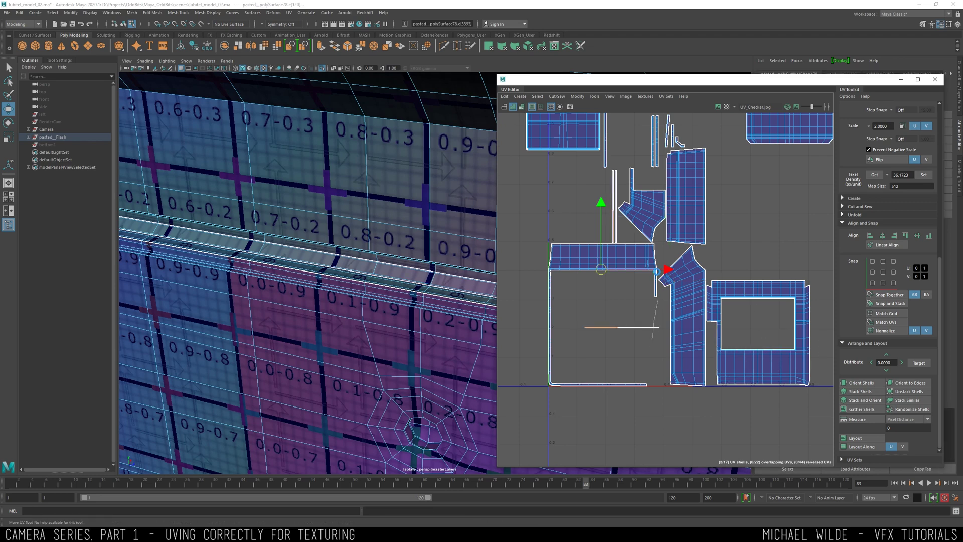
key(g)
alt+right_drag(625, 326, 667, 351)
alt+middle_drag(532, 320, 581, 290)
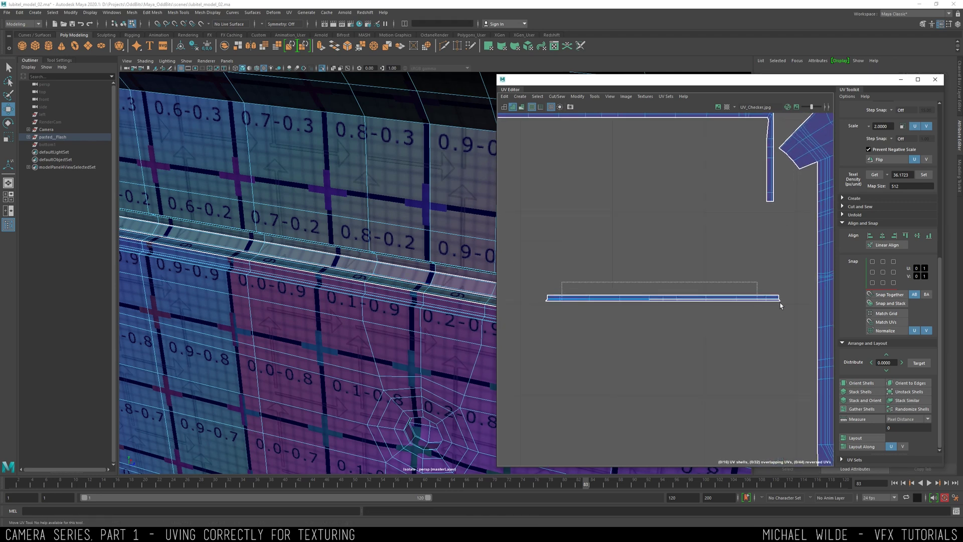
drag(777, 300, 777, 301)
scroll(765, 302, down, 6)
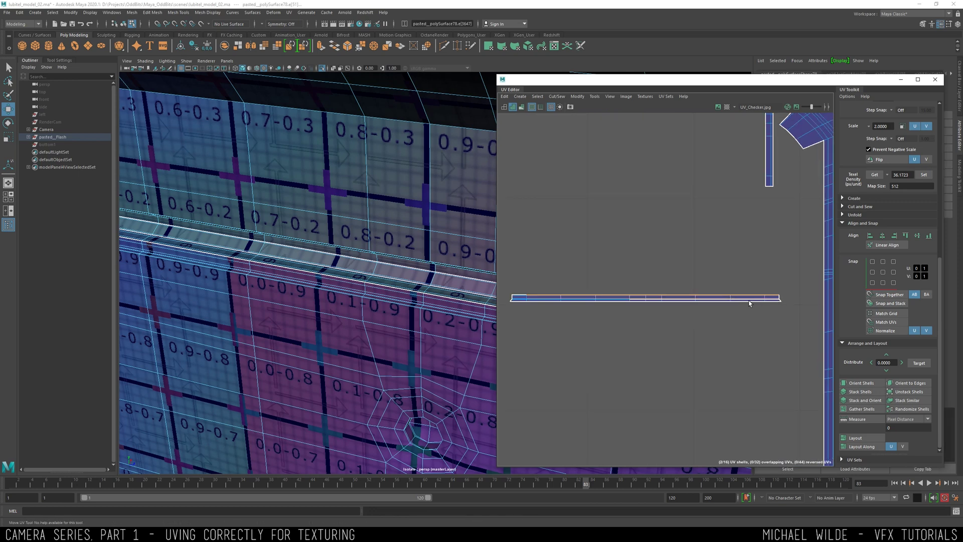
Move and sew the bevel strip onto the lower side of the inset panel shell and close its remaining seam.
alt+middle_drag(720, 306, 730, 391)
key(g)
key(ctrl+z)
key(ctrl+y)
scroll(608, 175, up, 4)
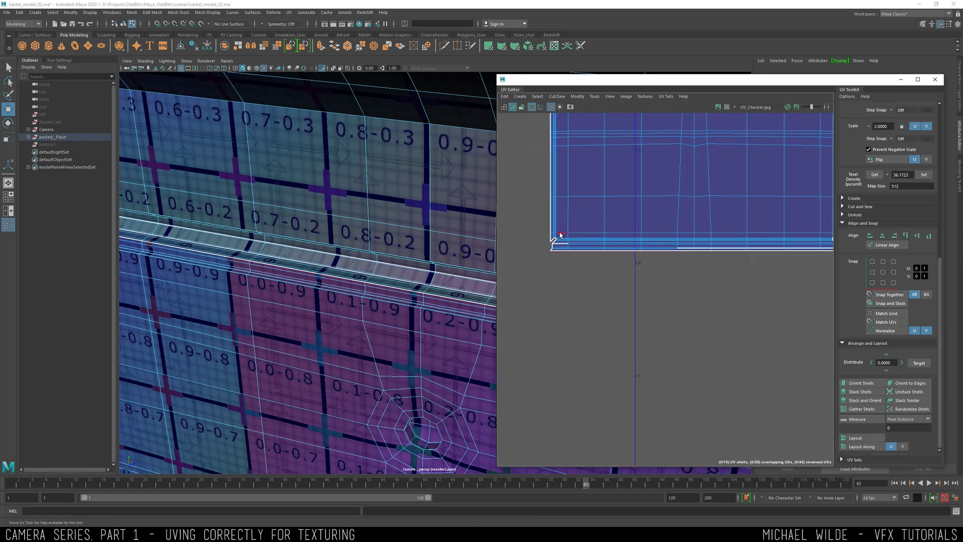
drag(817, 250, 817, 251)
key(g)
alt+middle_drag(816, 250, 589, 253)
scroll(589, 254, up, 3)
drag(672, 251, 673, 255)
key(g)
scroll(677, 236, down, 4)
Move and sew the matching bevel strips onto the right, upper and left sides of the inset panel shell.
alt+middle_drag(677, 237, 644, 335)
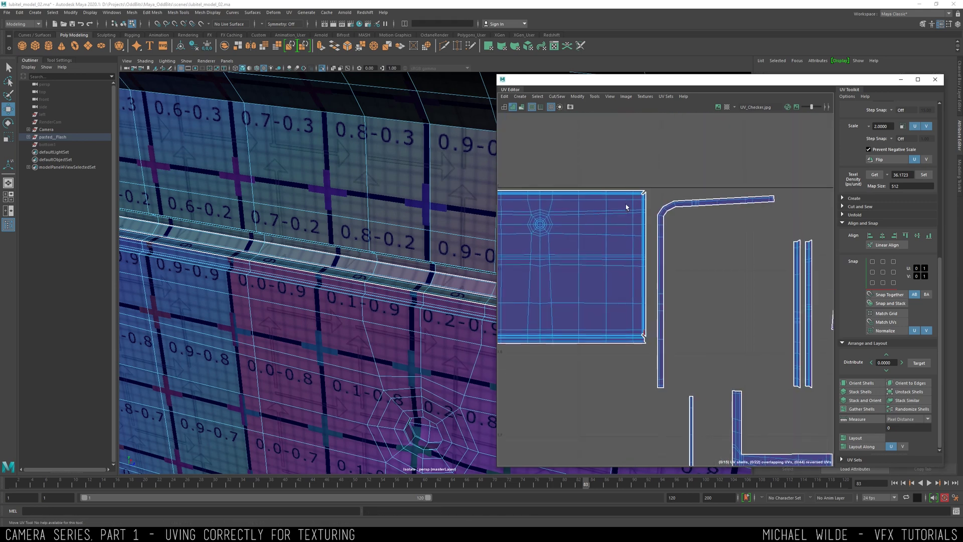
drag(652, 330, 652, 332)
key(g)
alt+middle_drag(552, 209, 660, 232)
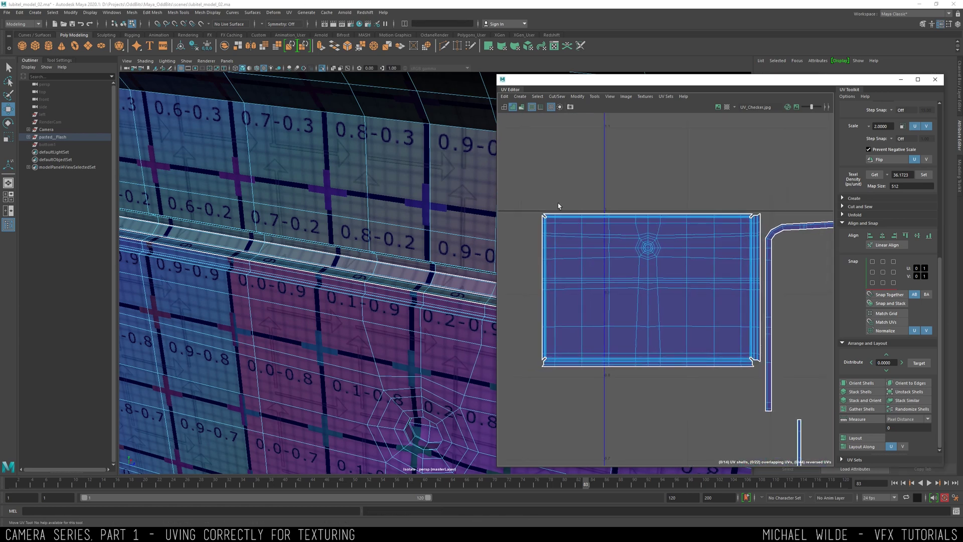
drag(747, 224, 748, 225)
key(g)
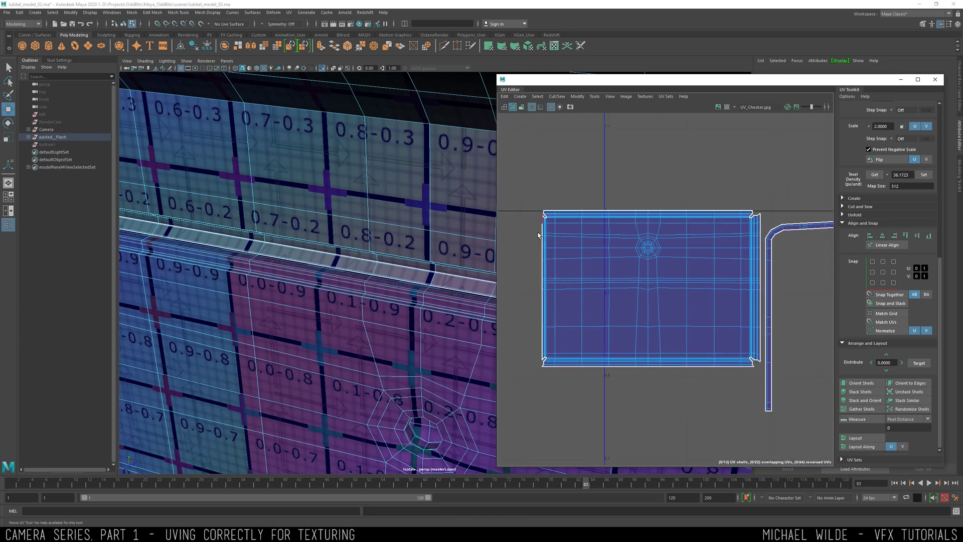
drag(551, 354, 552, 351)
key(g)
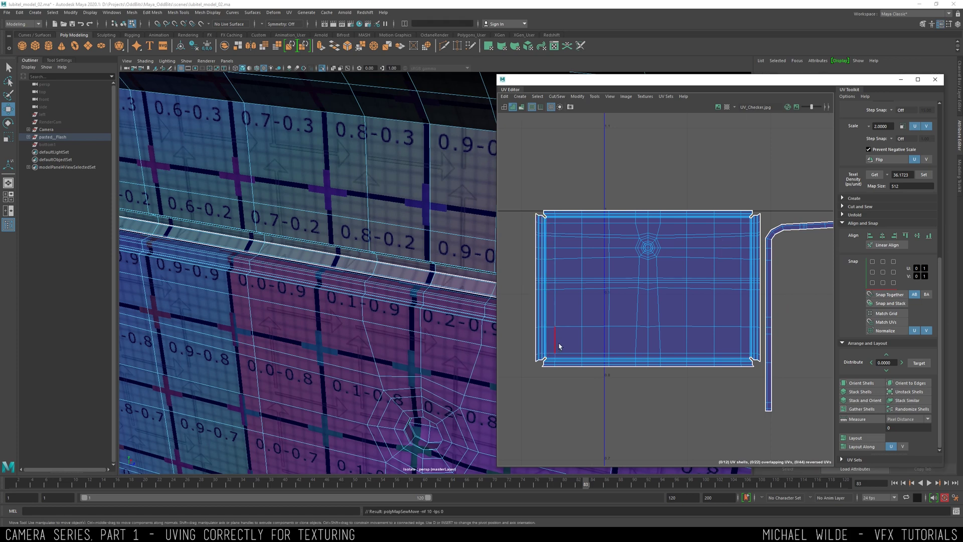
Examine the checker pattern on the sewn inset panel and look over the remaining shells in the UV layout.
alt+drag(329, 281, 352, 173)
scroll(384, 218, down, 5)
scroll(671, 258, down, 4)
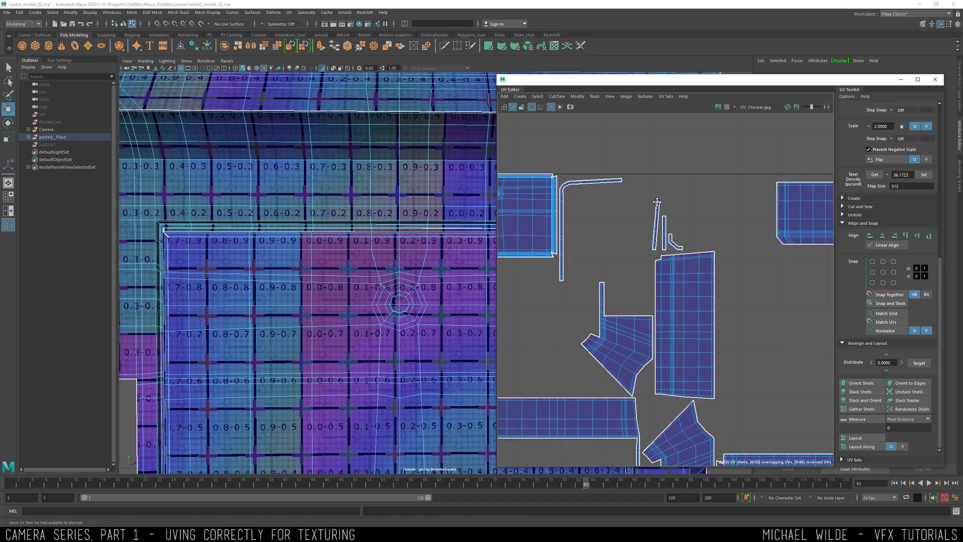
alt+middle_drag(657, 202, 628, 158)
alt+middle_drag(639, 335, 631, 274)
alt+middle_drag(711, 379, 659, 264)
scroll(693, 272, down, 3)
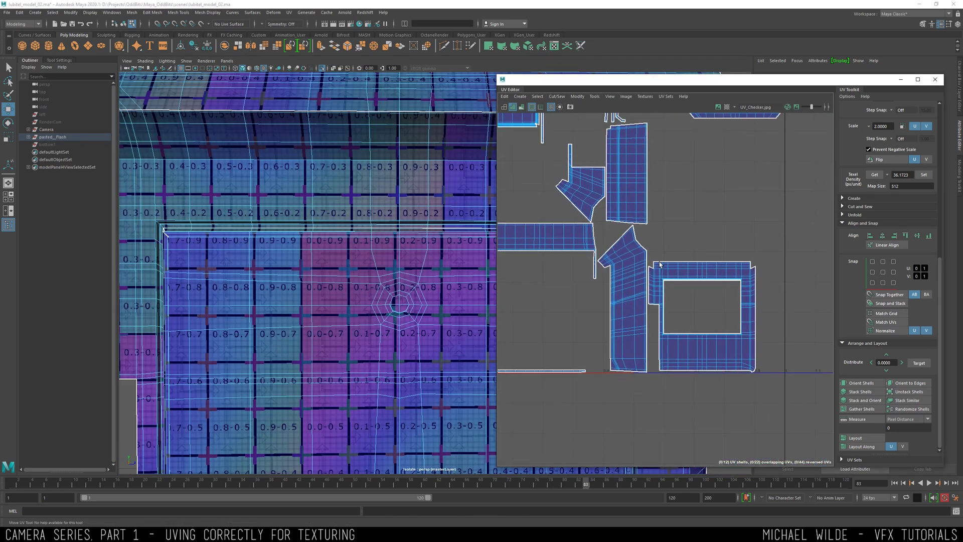
alt+middle_drag(692, 192, 662, 257)
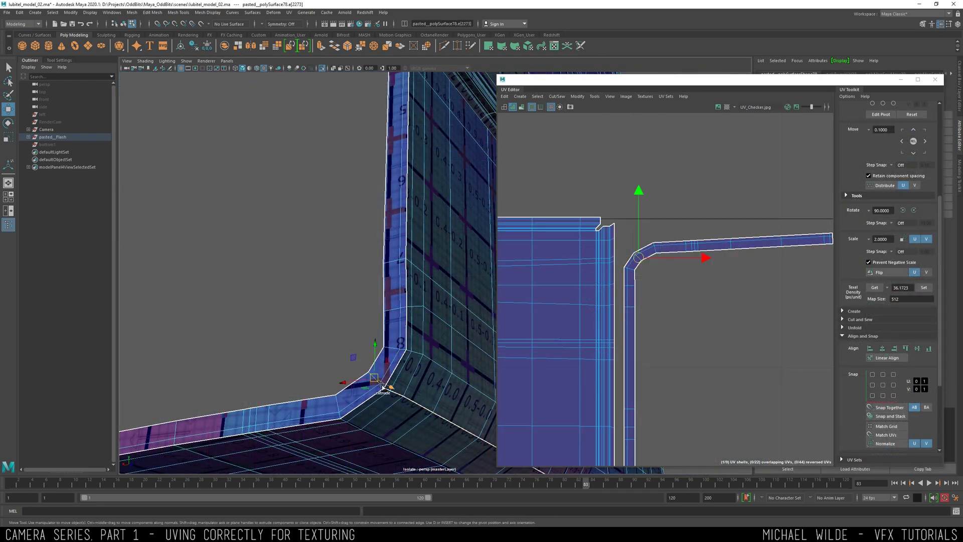
Split the L-shaped rim strip near its bend and move and sew its horizontal section onto the adjoining body shell.
alt+middle_drag(383, 388, 407, 326)
alt+right_drag(408, 326, 452, 342)
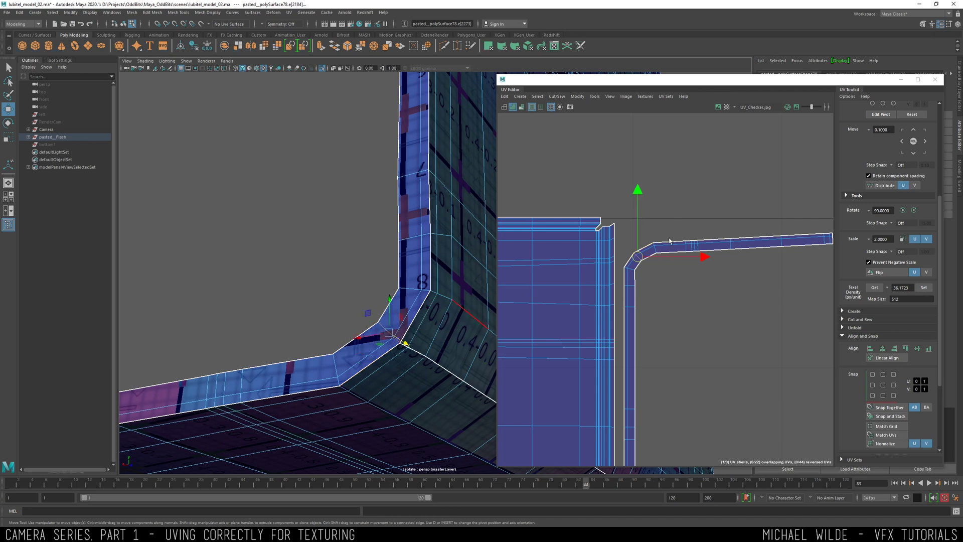
scroll(703, 251, down, 3)
click(739, 257)
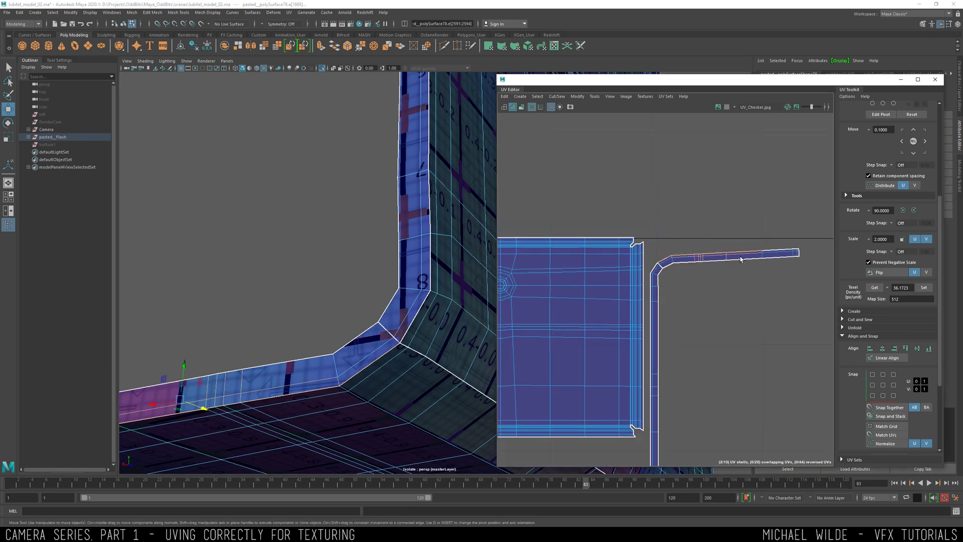
key(g)
alt+right_drag(758, 300, 609, 268)
alt+middle_drag(794, 459, 694, 284)
key(ctrl+z)
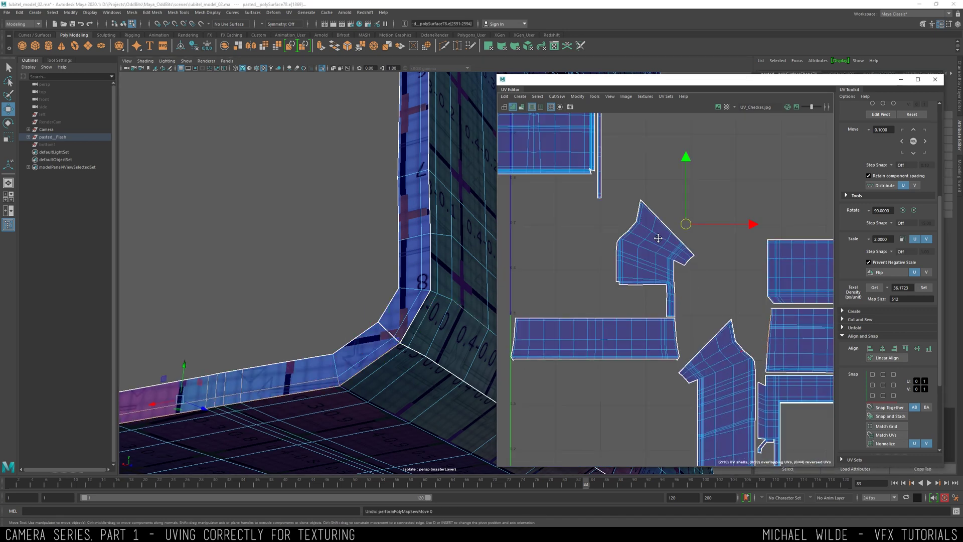
alt+middle_drag(785, 324, 675, 195)
key(shift+z)
Move and sew the next open edge of the adjoining body shell and unfold the shell's UVs.
scroll(651, 268, up, 3)
drag(638, 303, 639, 303)
key(g)
alt+right_drag(648, 302, 631, 217)
drag(620, 198, 659, 239)
ctrl+right_drag(661, 239, 600, 193)
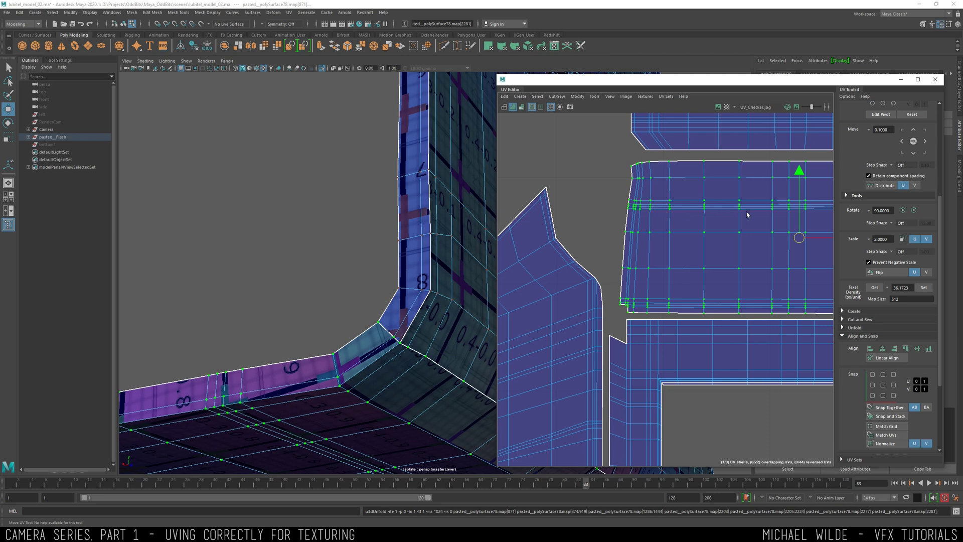
Try to move and sew the narrow vertical rim strip onto the body shell with the rectangular opening.
alt+right_drag(739, 212, 580, 152)
alt+middle_drag(580, 152, 631, 239)
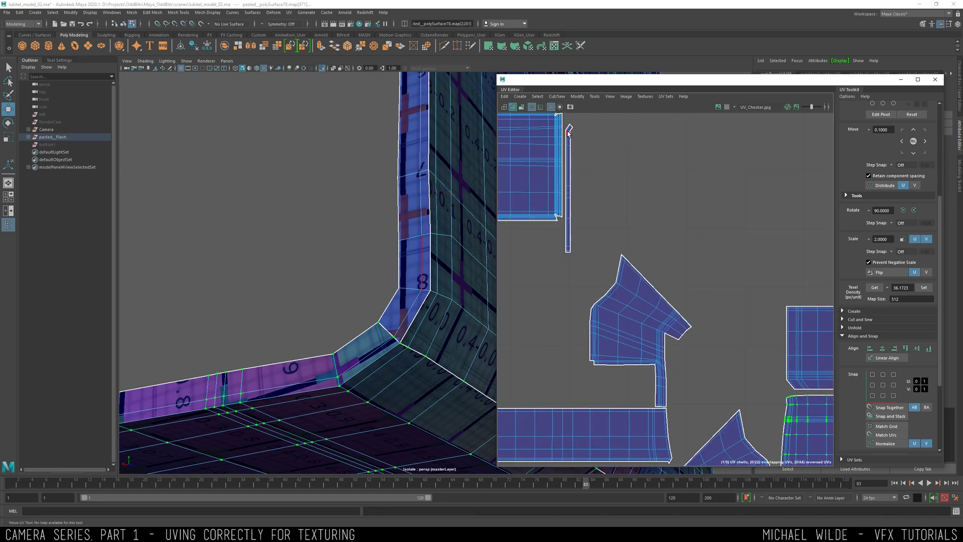
drag(579, 239, 580, 228)
key(a)
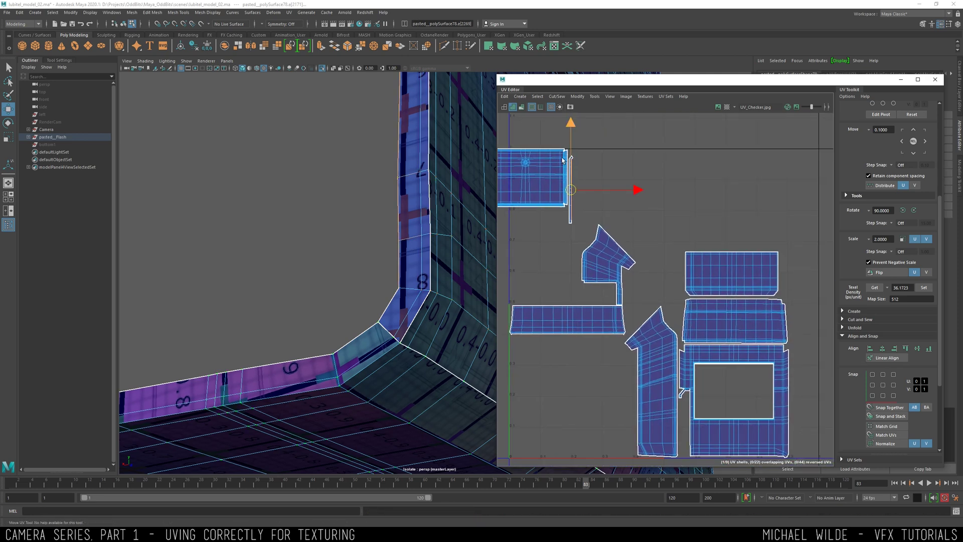
key(f)
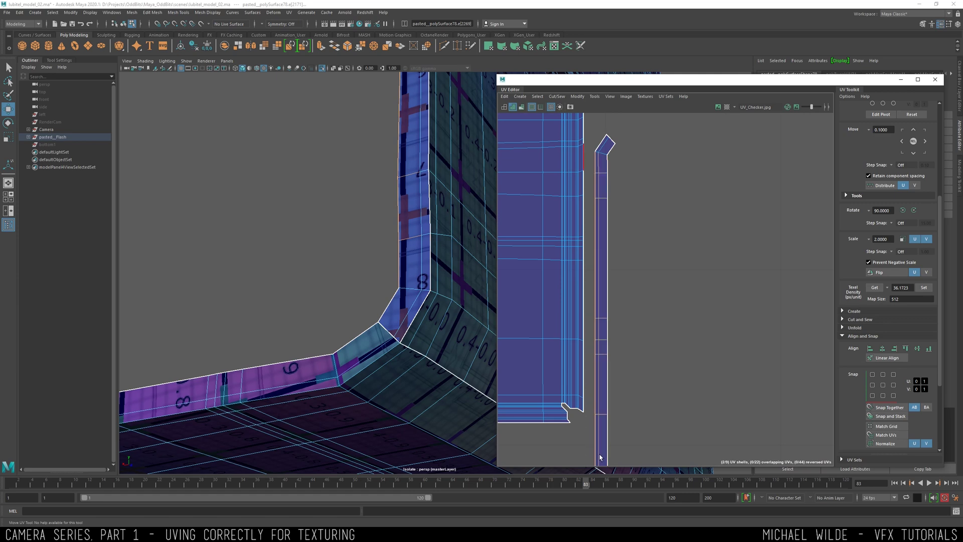
drag(598, 456, 599, 455)
alt+right_drag(702, 401, 615, 255)
alt+middle_drag(818, 391, 727, 253)
shift+right_drag(726, 253, 564, 207)
alt+middle_drag(565, 208, 555, 69)
Undo the move and sew of the vertical rim strip, restoring it as a separate shell.
key(ctrl+u)
key(ctrl+z)
alt+right_drag(690, 318, 742, 351)
alt+right_drag(602, 211, 659, 240)
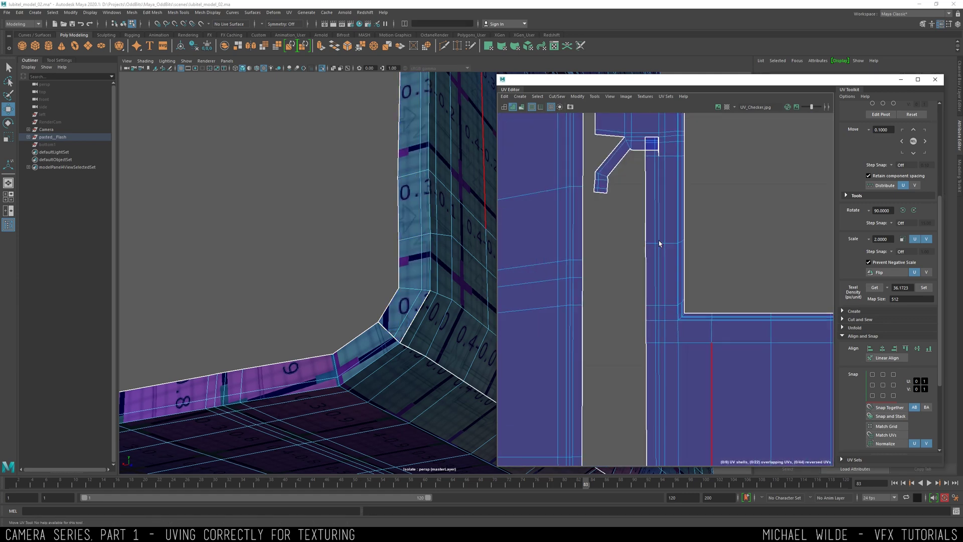
key(ctrl+z)
key(ctrl+z)
scroll(645, 201, down, 2)
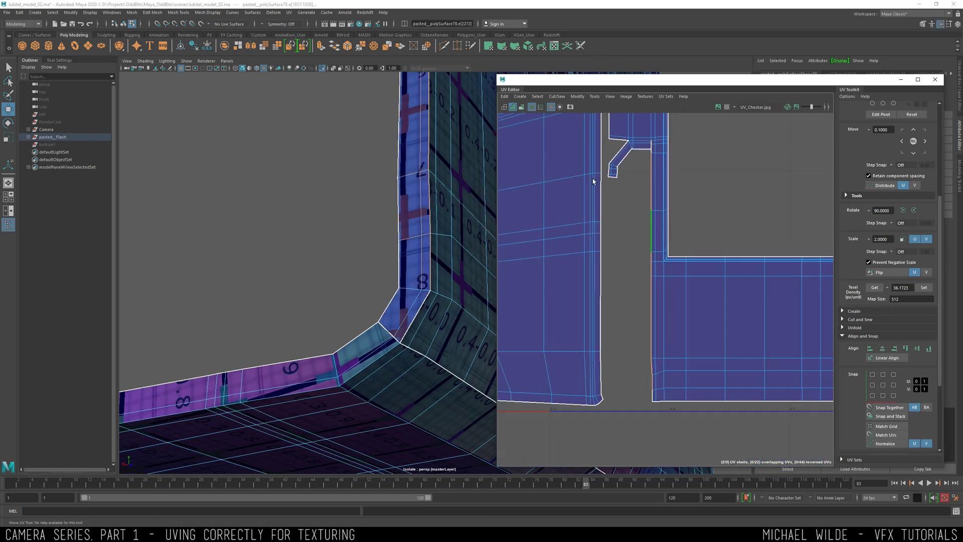
Move and sew the narrow vertical rim strip onto the body shell with the rectangular opening.
alt+middle_drag(641, 190, 664, 231)
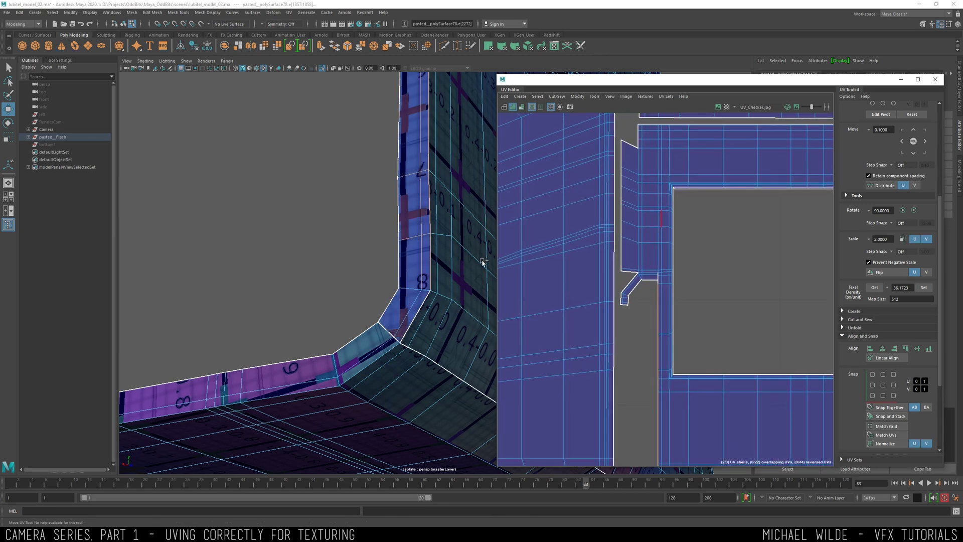
scroll(470, 155, down, 4)
alt+drag(471, 155, 364, 87)
scroll(369, 77, down, 3)
alt+middle_drag(423, 95, 459, 195)
alt+drag(455, 181, 488, 227)
scroll(413, 198, up, 3)
shift+right_drag(706, 272, 703, 254)
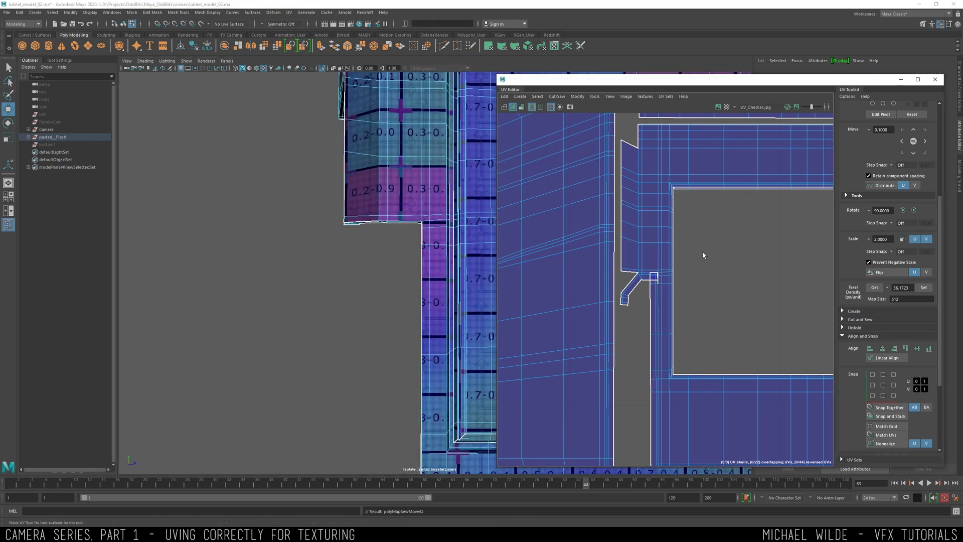
Select the small bent strip overlapping the vertical rim strip and move it into the empty area of the rectangular opening.
scroll(666, 290, up, 2)
click(659, 290)
key(g)
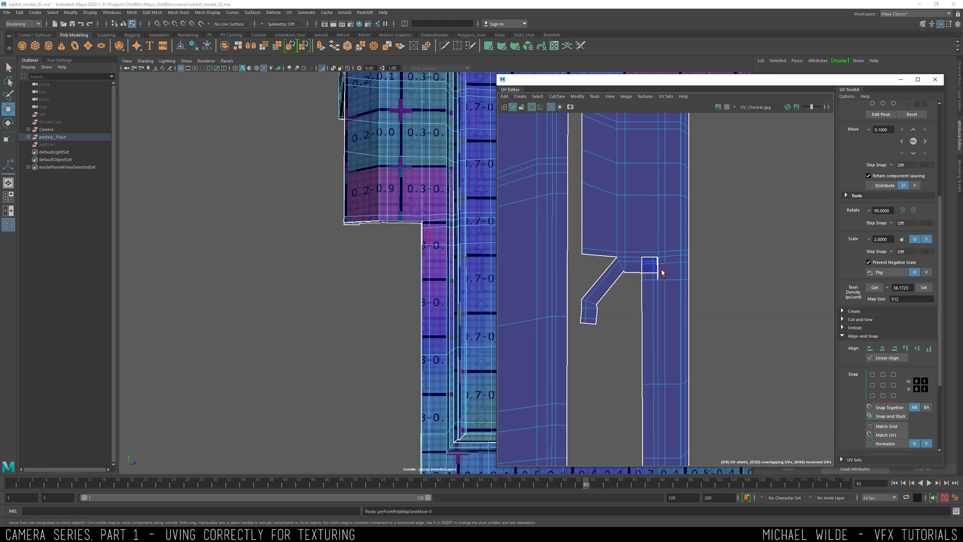
click(622, 260)
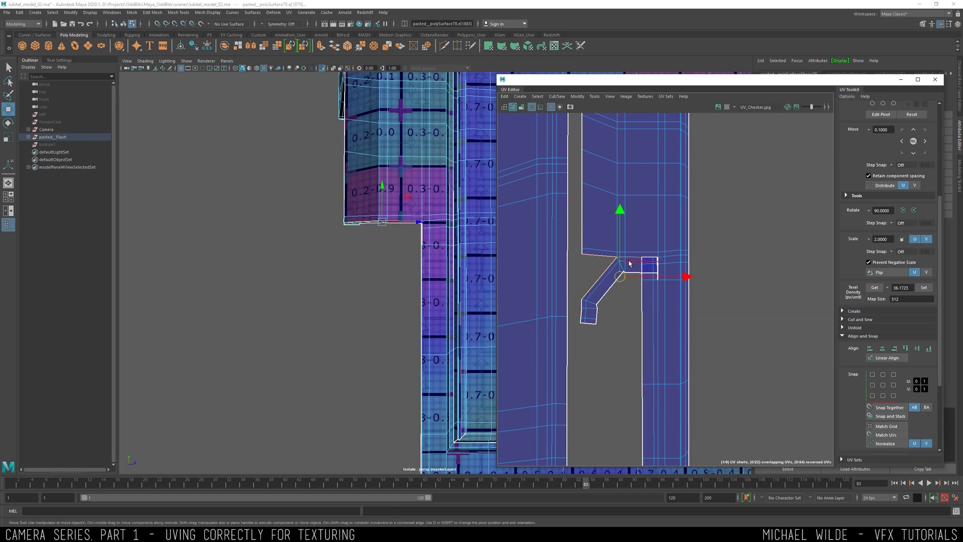
right_drag(602, 284, 613, 268)
double_click(604, 307)
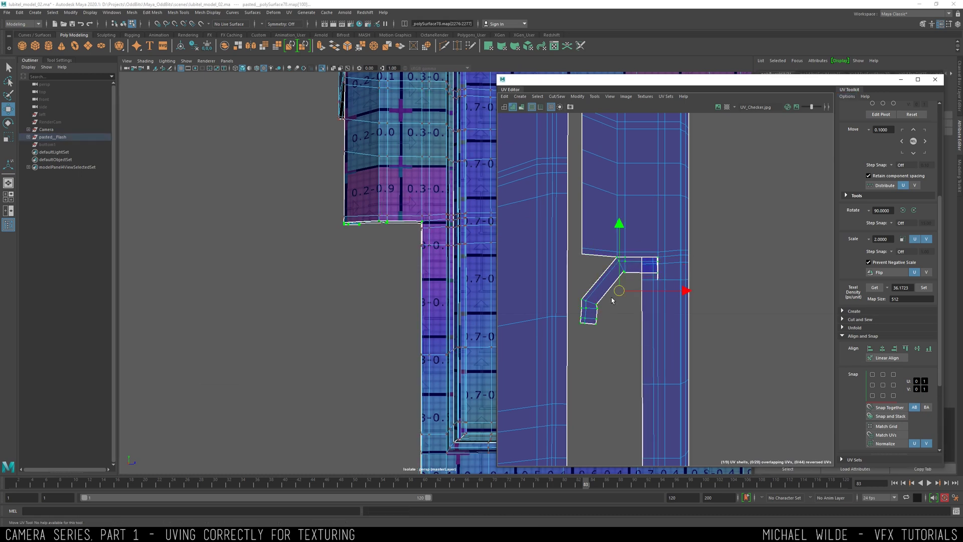
drag(747, 300, 758, 286)
Move and sew the short open edge where the vertical rim strip meets the body shell, and check the mesh's smooth preview.
scroll(662, 269, up, 5)
drag(662, 291, 665, 299)
shift+right_drag(673, 286, 683, 223)
scroll(686, 292, down, 6)
alt+middle_drag(662, 279, 605, 217)
key(3)
key(1)
key(3)
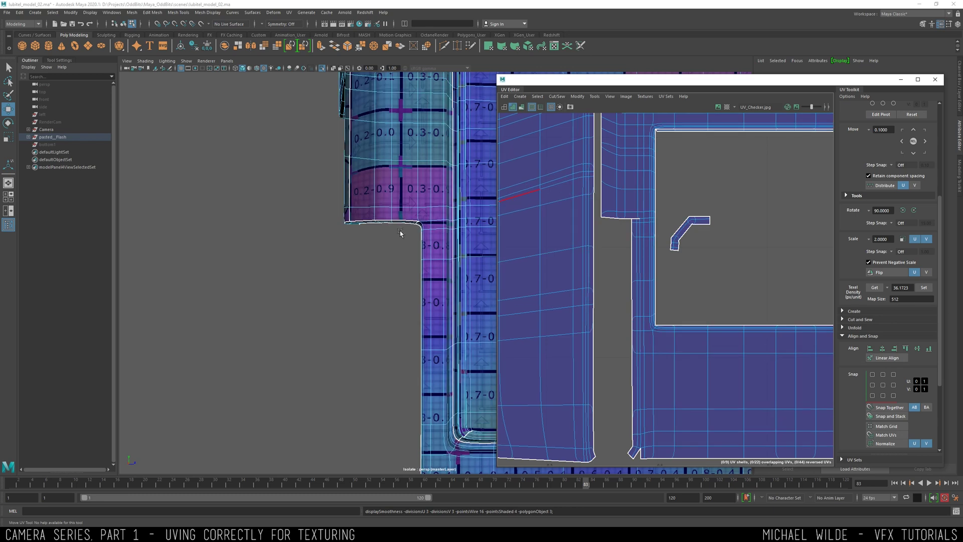
Move and sew the three separate vertical strips of the flash's top piece into one shell.
scroll(391, 221, down, 4)
drag(679, 207, 699, 295)
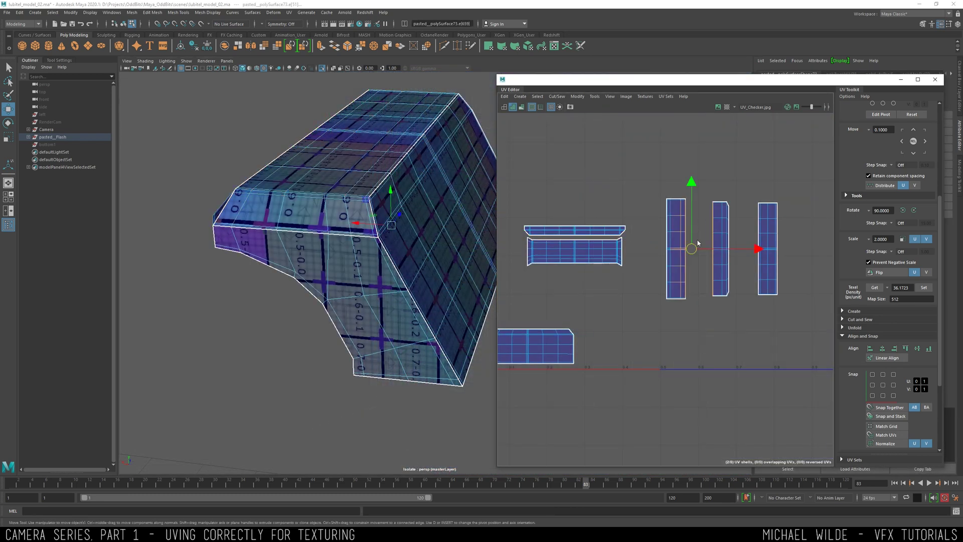
shift+right_drag(697, 244, 678, 232)
shift+right_drag(679, 293, 724, 244)
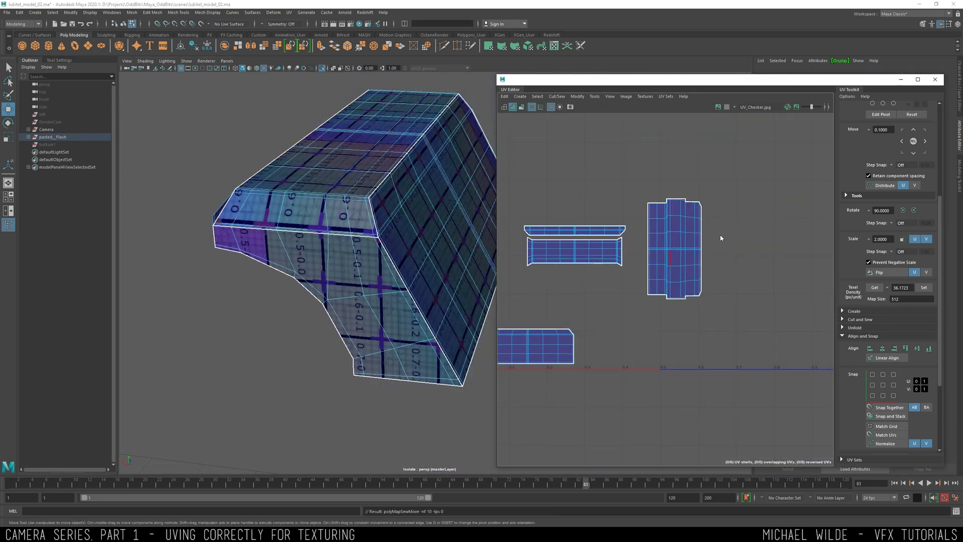
Unfold and optimize the joined three-strip shell, and rotate it to lie horizontally.
drag(675, 253, 715, 313)
shift+right_drag(745, 202, 642, 182)
alt+drag(392, 217, 466, 155)
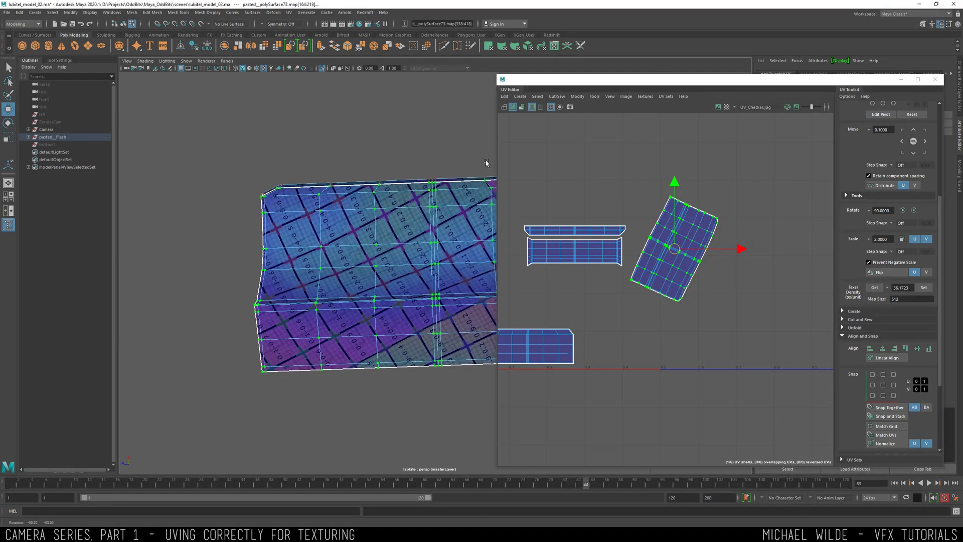
shift+right_drag(698, 218, 728, 209)
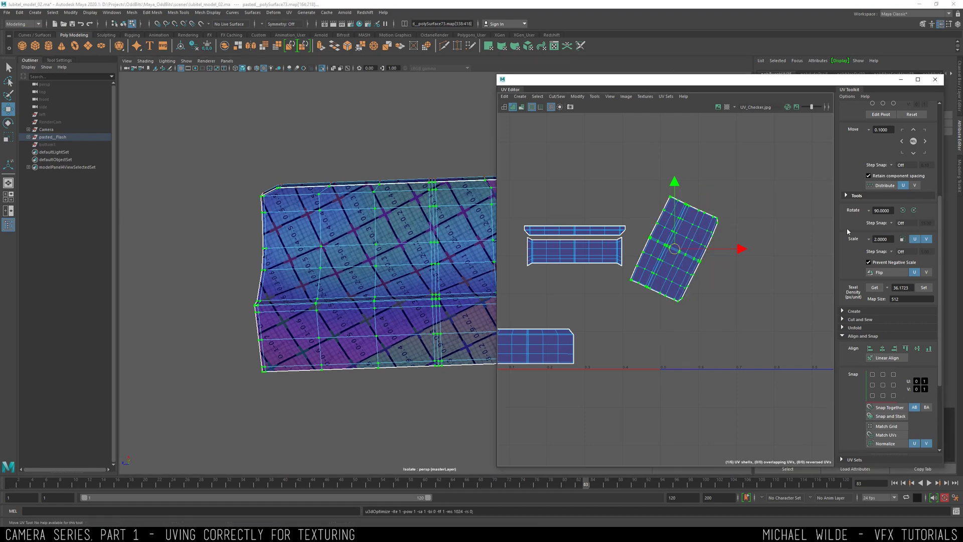
click(902, 210)
drag(635, 204, 622, 220)
shift+right_drag(721, 225, 731, 215)
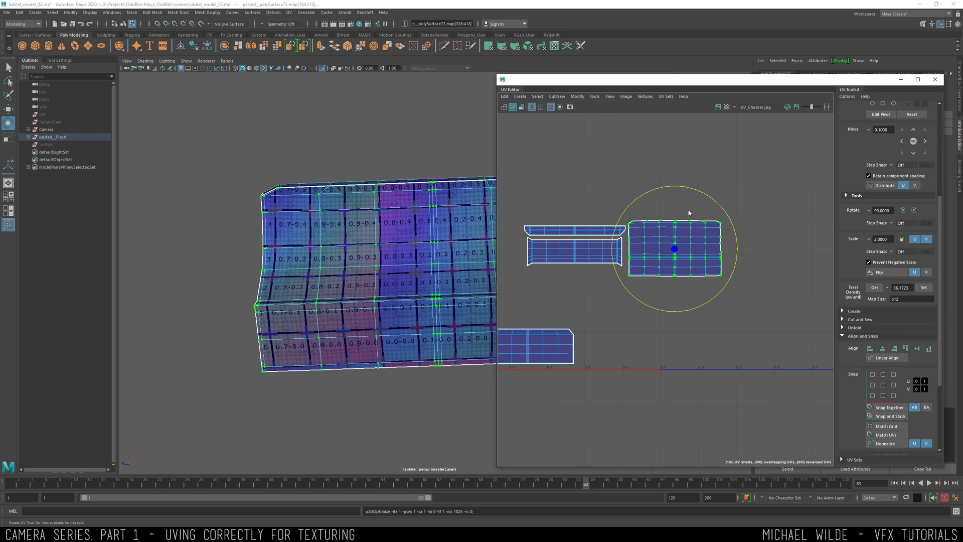
Undo the rotation, optimization and unfolding of the three-strip shell, along with the last strip sew.
key(f)
key(ctrl+z)
key(ctrl+z)
key(ctrl+z)
key(ctrl+z)
key(ctrl+z)
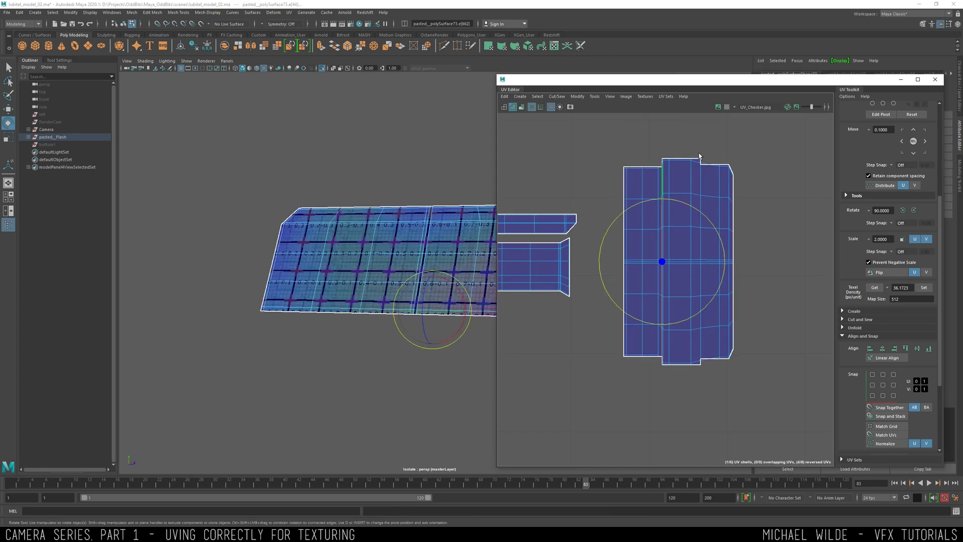
key(ctrl+z)
key(ctrl+z)
key(ctrl+z)
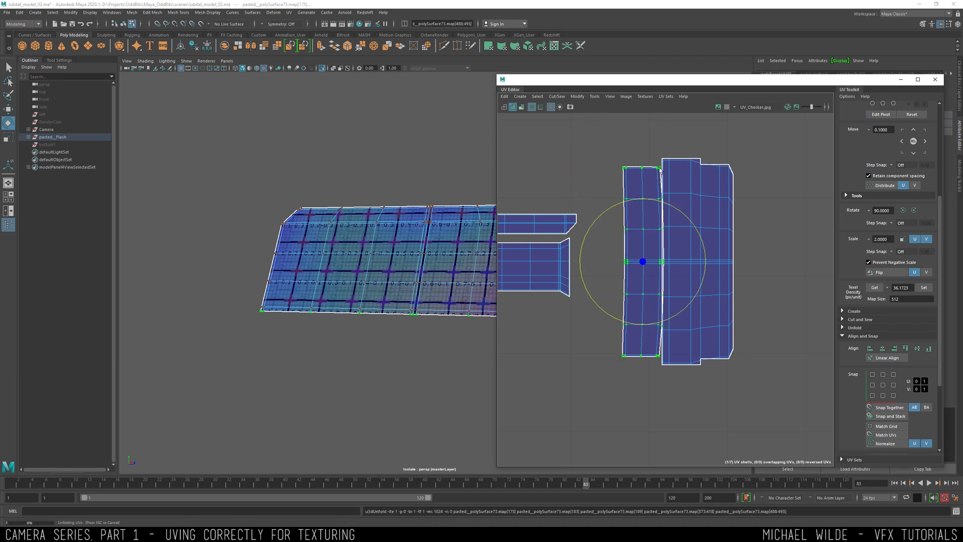
Unfold the wide two-strip shell and re-unfold the UVs of its upper and lower halves to straighten them.
drag(744, 159, 727, 205)
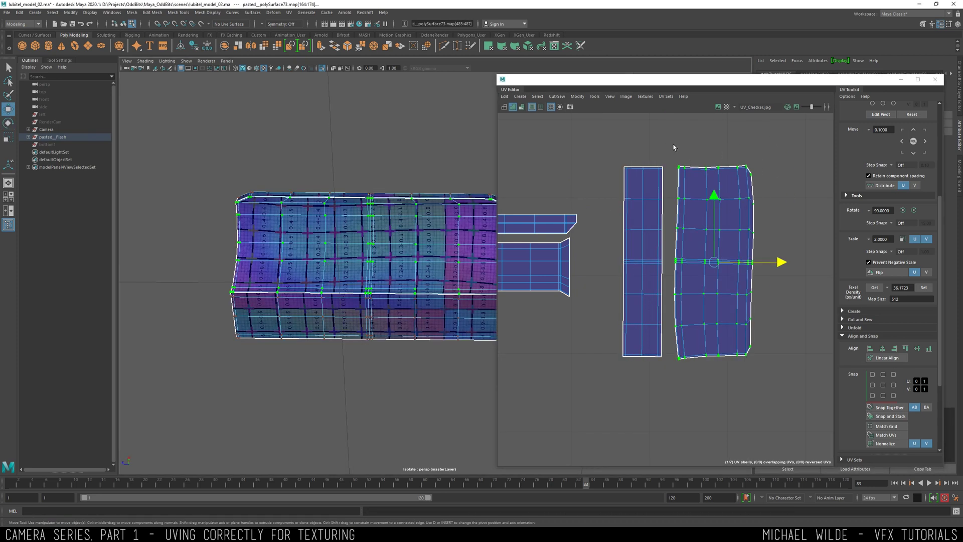
drag(666, 138, 746, 218)
drag(775, 249, 774, 247)
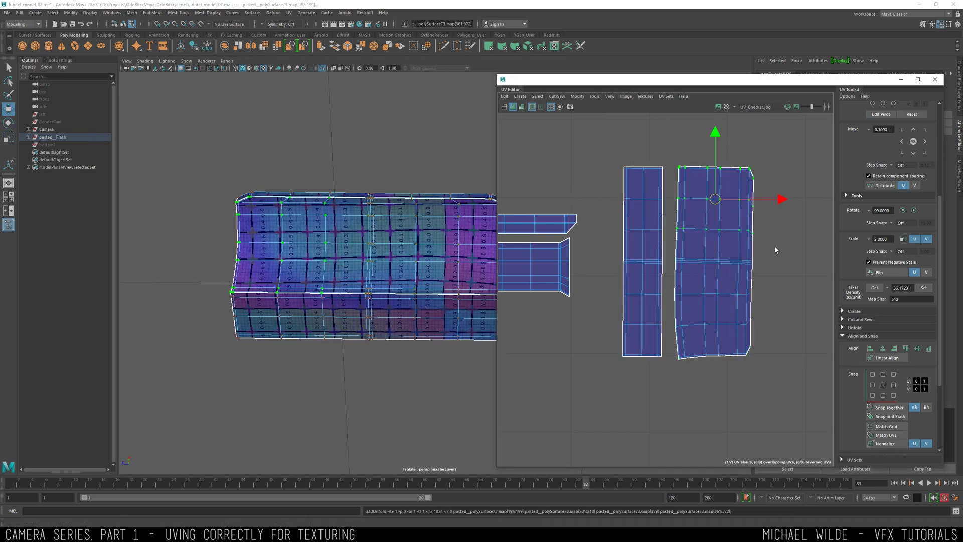
drag(671, 273, 775, 394)
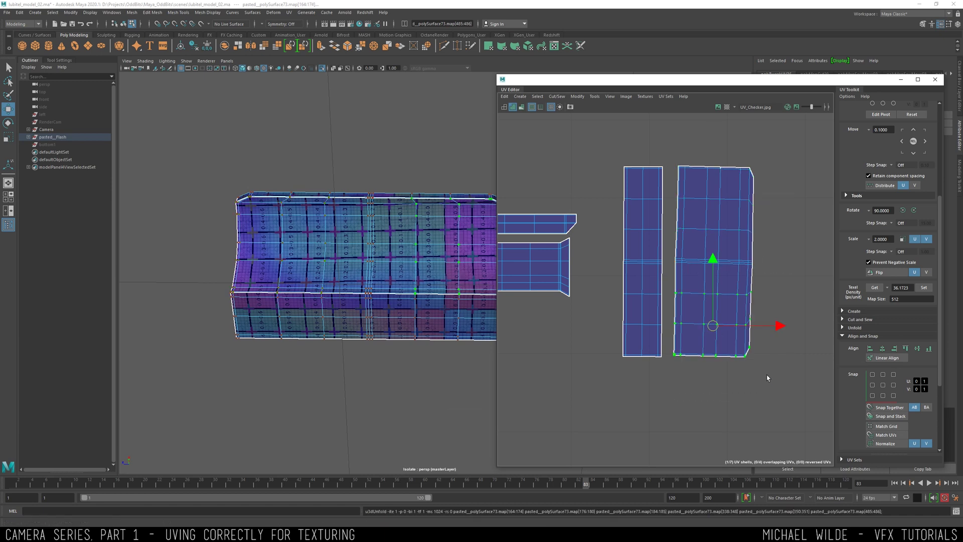
Straighten the wide two-strip shell vertically with Orient Shells, discarding the manual rotation.
drag(672, 151, 756, 229)
key(e)
key(ctrl+z)
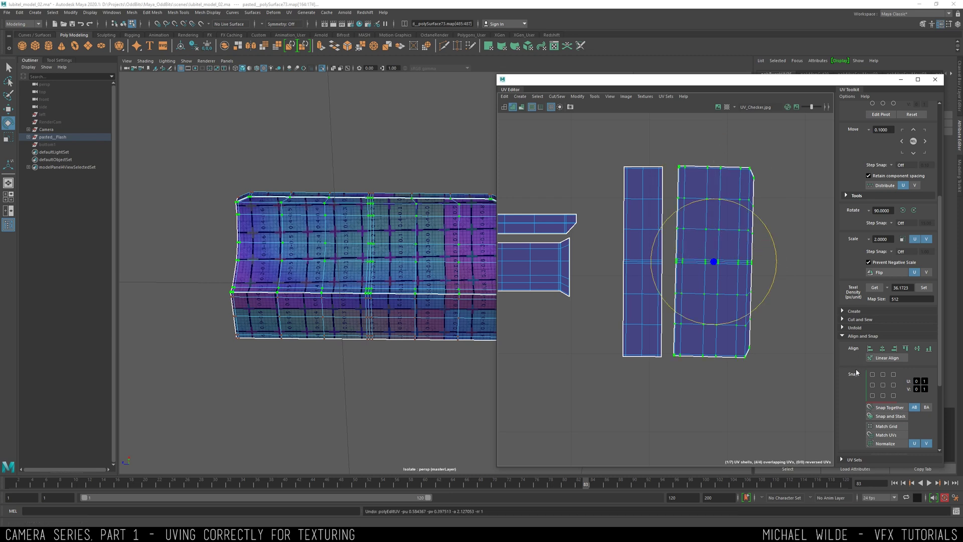
scroll(854, 368, down, 2)
scroll(858, 341, down, 3)
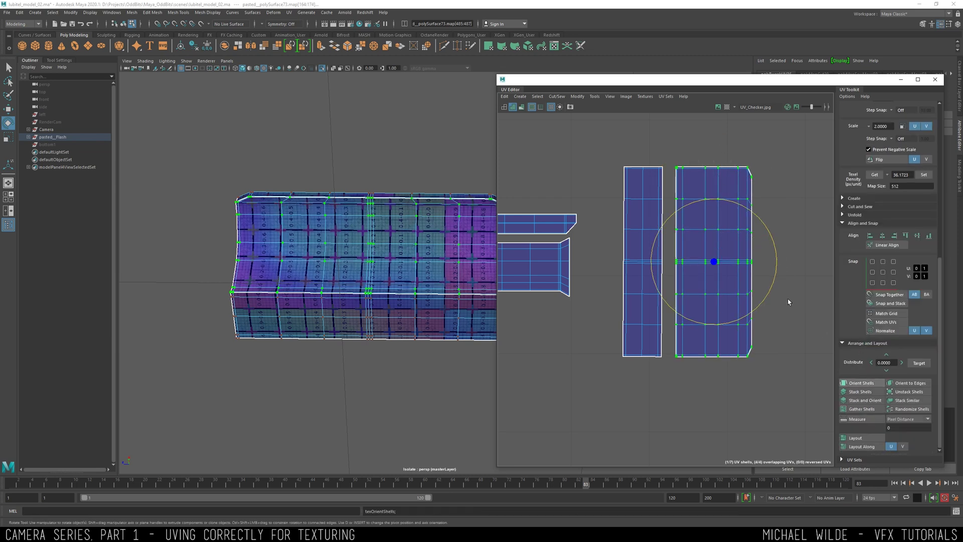
Move and sew the long facing edges of the narrow strip and the wide two-strip shell.
click(672, 281)
drag(675, 350, 673, 351)
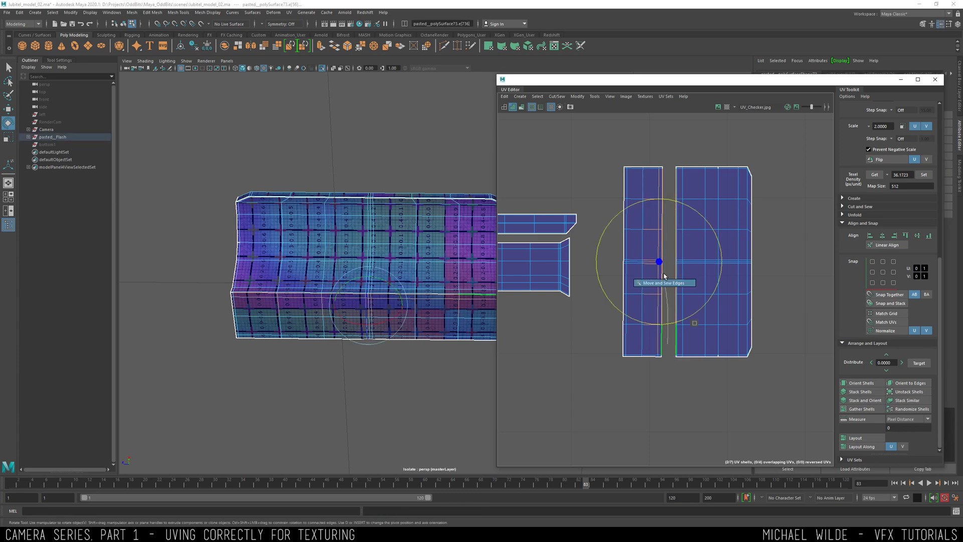
key(shift+s)
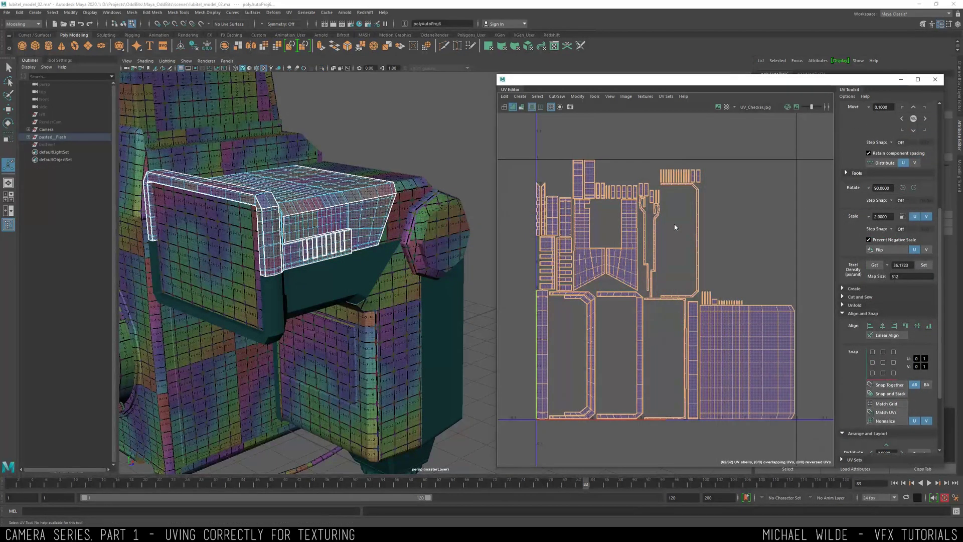
Isolate the flash body and compare its smoothed and unsmoothed shape around the side vents.
alt+drag(376, 188, 464, 119)
key(q)
click(322, 68)
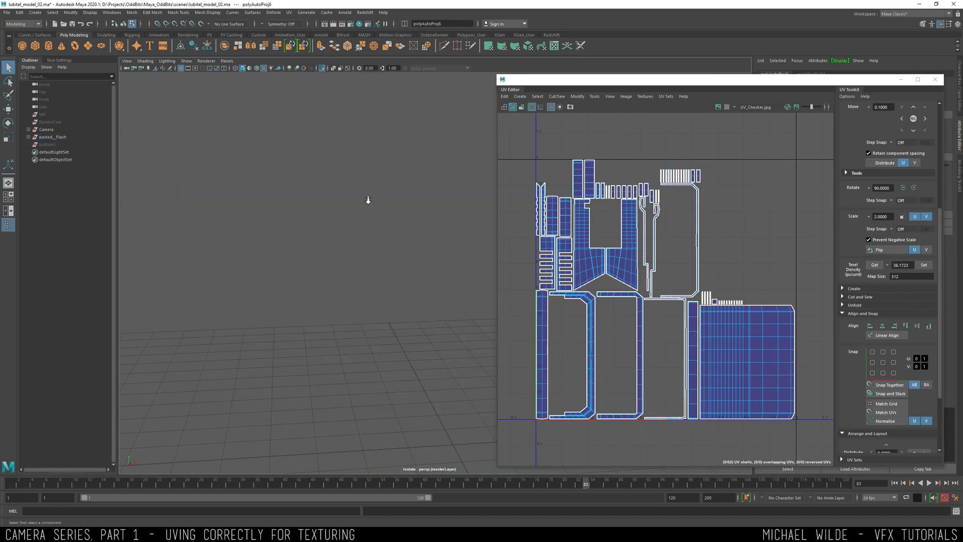
click(321, 70)
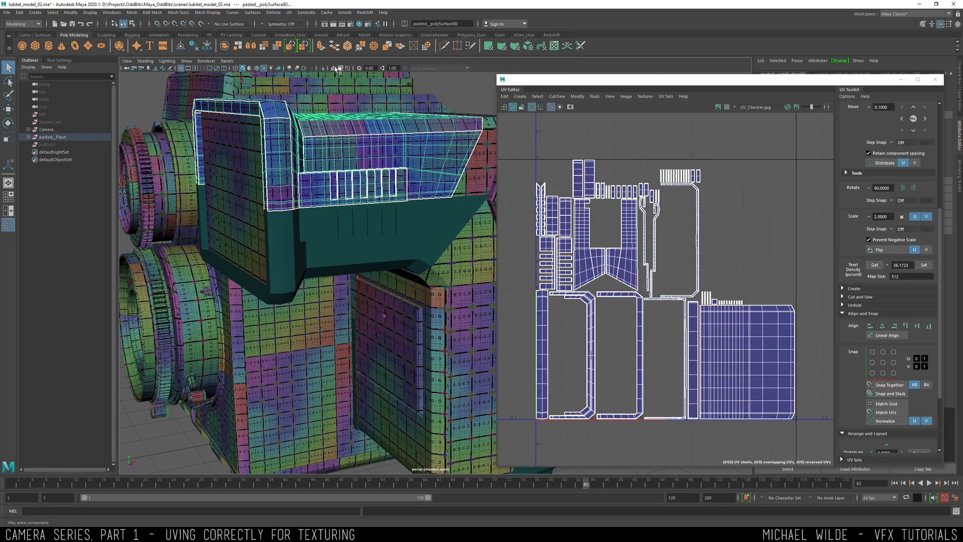
key(3)
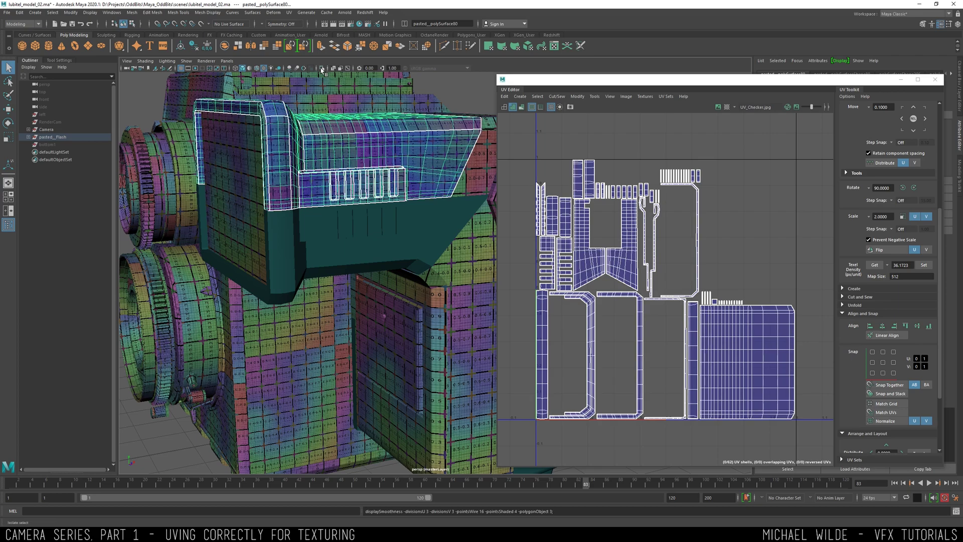
click(321, 70)
key(f)
alt+drag(399, 184, 355, 191)
alt+right_drag(357, 220, 391, 257)
alt+drag(391, 257, 389, 227)
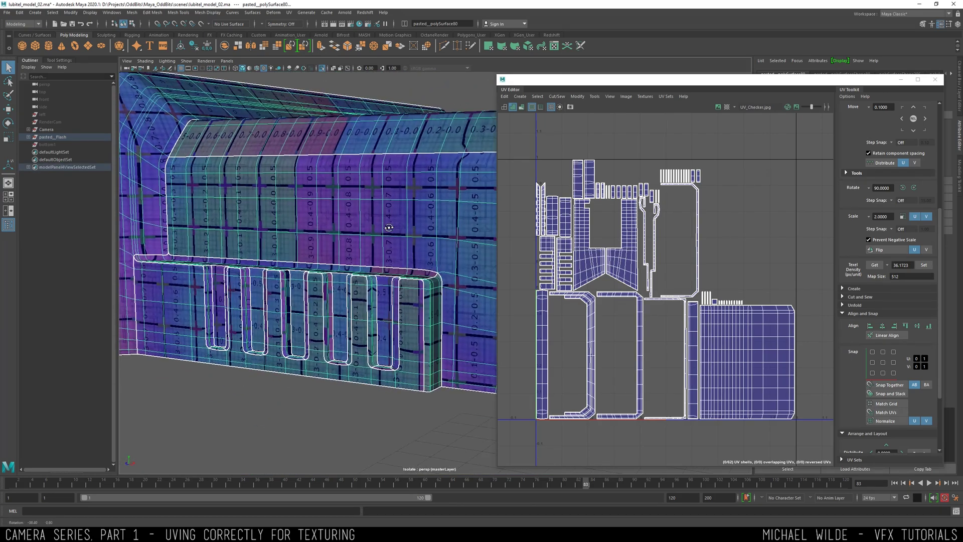
key(1)
key(3)
key(1)
key(3)
alt+drag(416, 298, 355, 261)
key(1)
Insert an edge loop near the end corner of the raised vent panel and compare the smoothed and unsmoothed mesh.
shift+right_drag(355, 261, 311, 270)
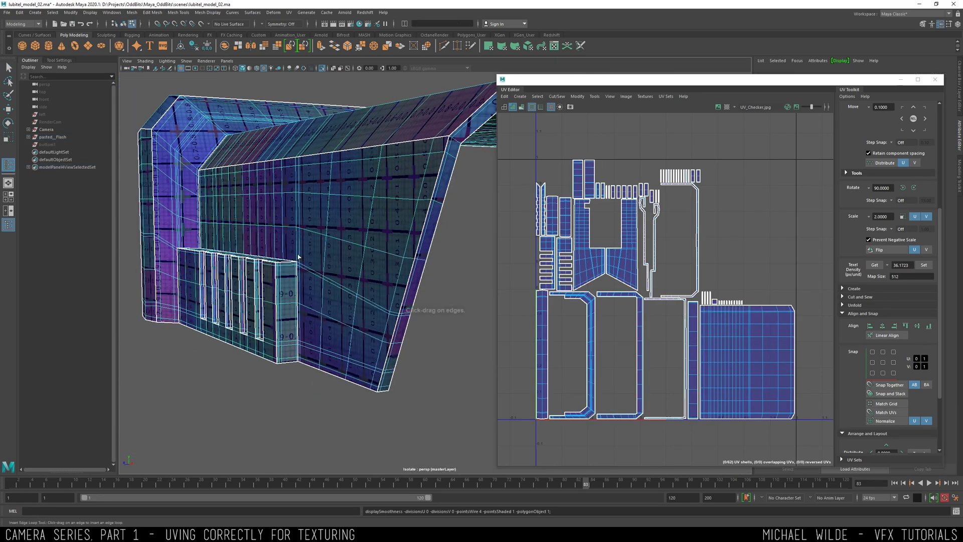
click(300, 260)
alt+drag(301, 260, 201, 245)
alt+right_drag(251, 241, 379, 227)
key(1)
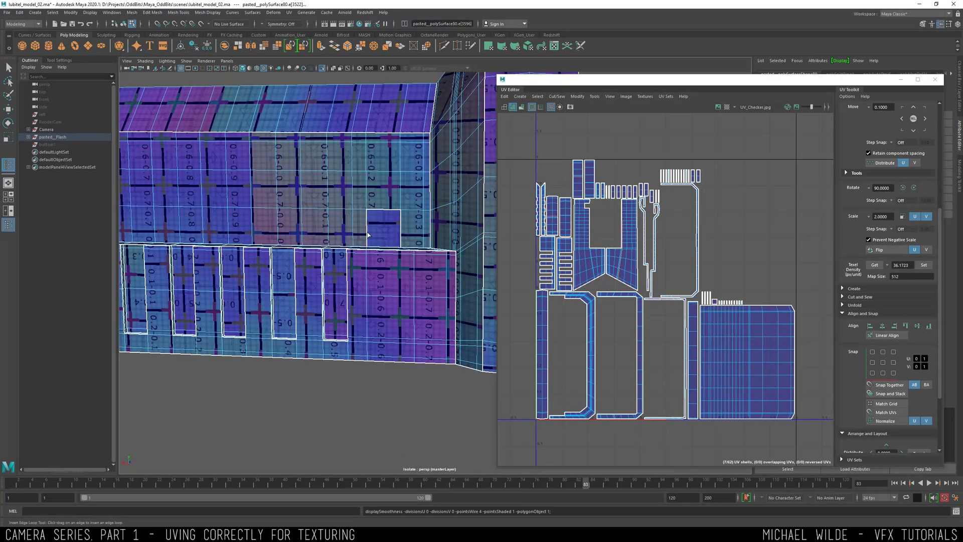
key(3)
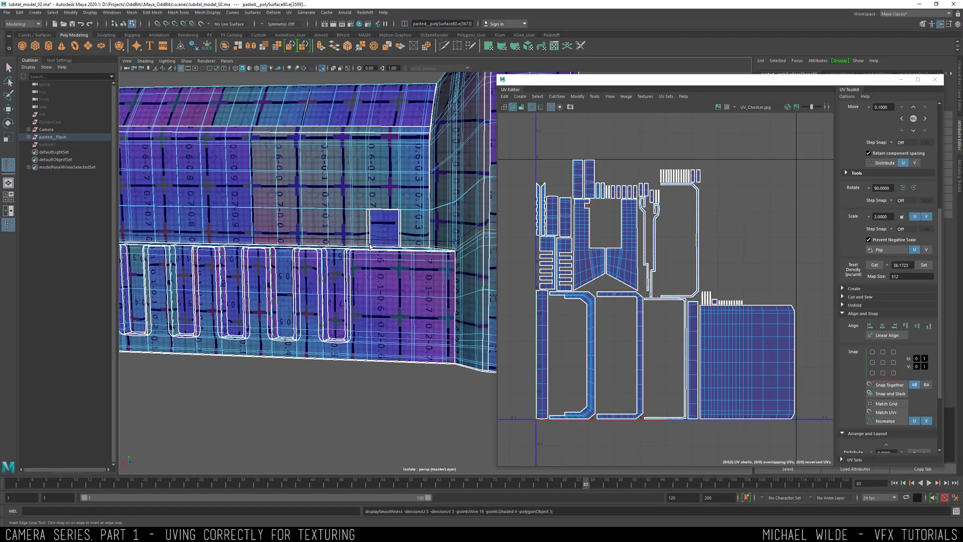
alt+drag(370, 246, 334, 244)
key(1)
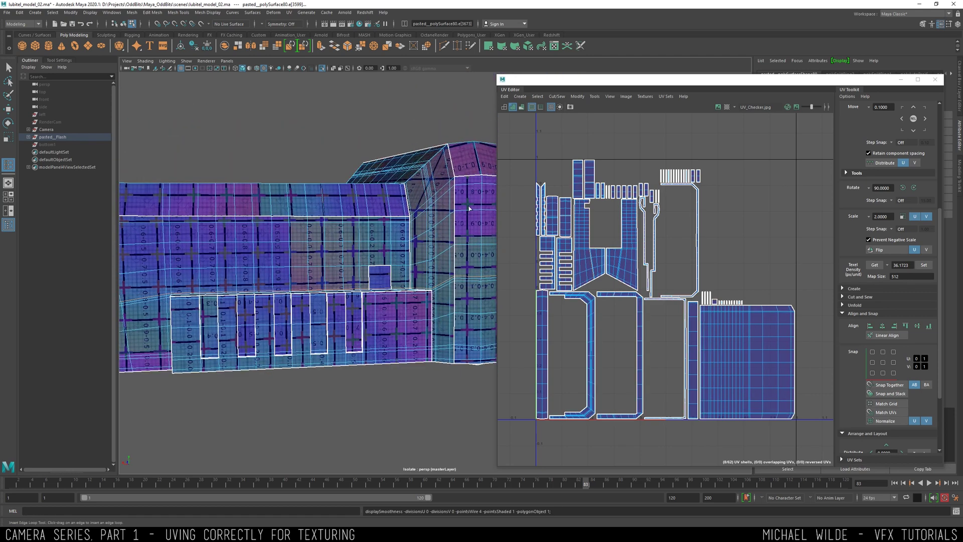
Insert edge loops near both side edges of the flash body's front rim.
alt+drag(428, 217, 464, 214)
alt+right_drag(465, 215, 369, 271)
alt+middle_drag(369, 271, 396, 226)
key(3)
alt+drag(397, 226, 362, 87)
key(w)
click(362, 87)
alt+drag(396, 131, 391, 175)
click(325, 174)
key(1)
alt+right_drag(392, 175, 424, 189)
alt+drag(424, 189, 412, 183)
key(g)
drag(393, 129, 378, 133)
click(444, 133)
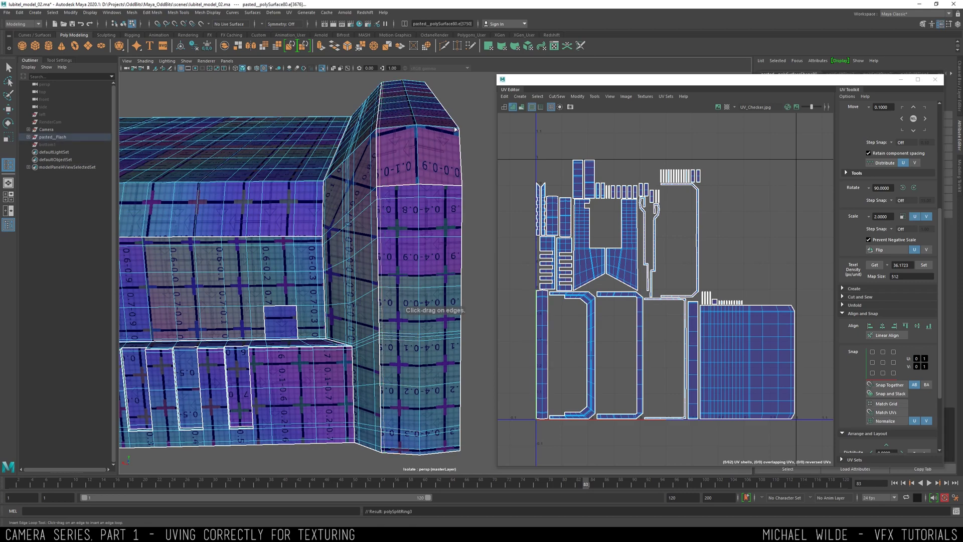
Return to object mode, exit isolation and examine the flash rim together with the rest of the camera.
key(w)
drag(456, 129, 377, 81)
key(F8)
click(474, 163)
click(323, 69)
alt+drag(301, 168, 335, 123)
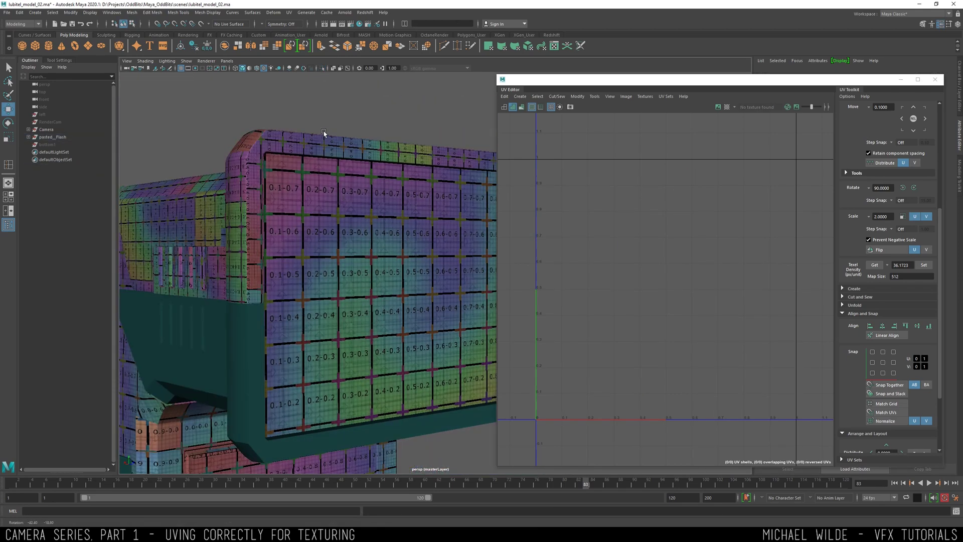
click(258, 295)
key(ctrl+z)
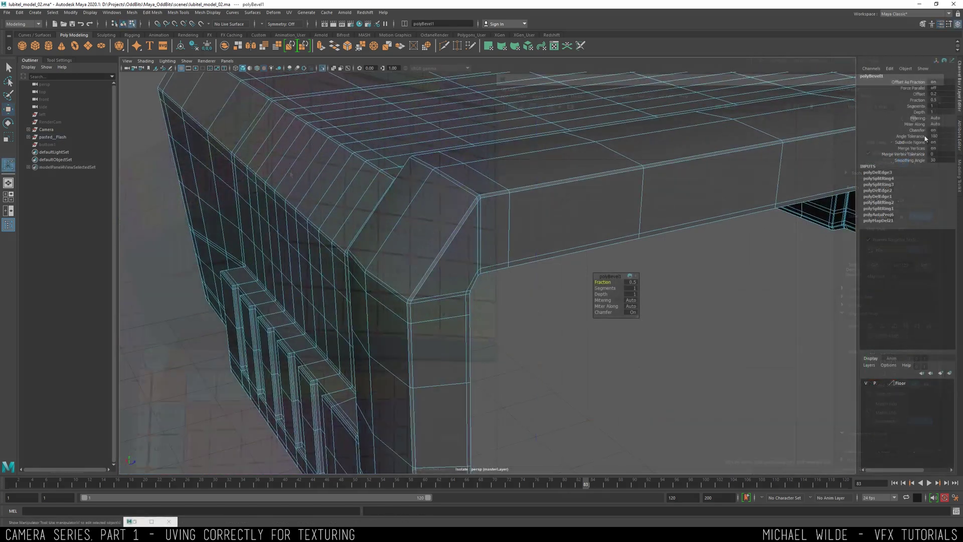
Adjust the bevel along the flash body's rim edges and compare the smoothed and unsmoothed mesh.
click(886, 172)
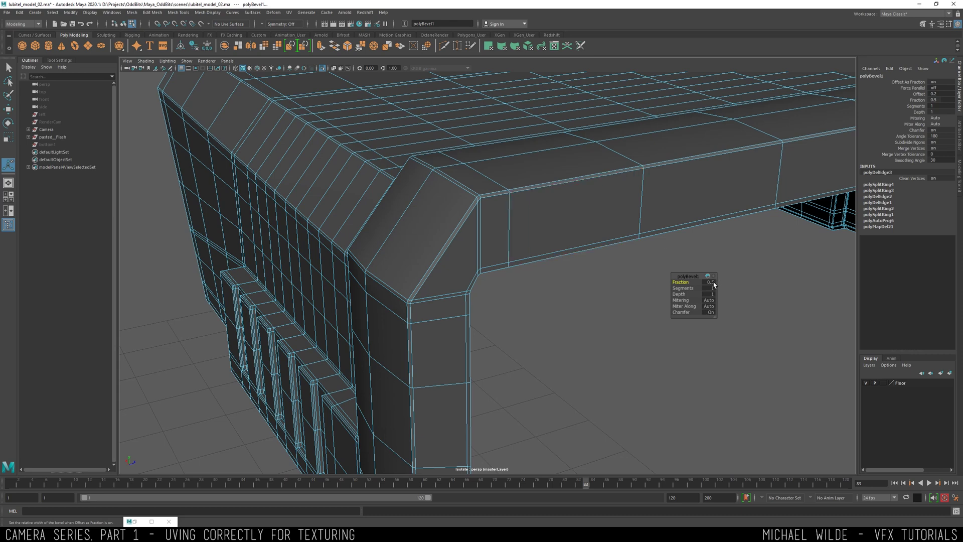
key(Return)
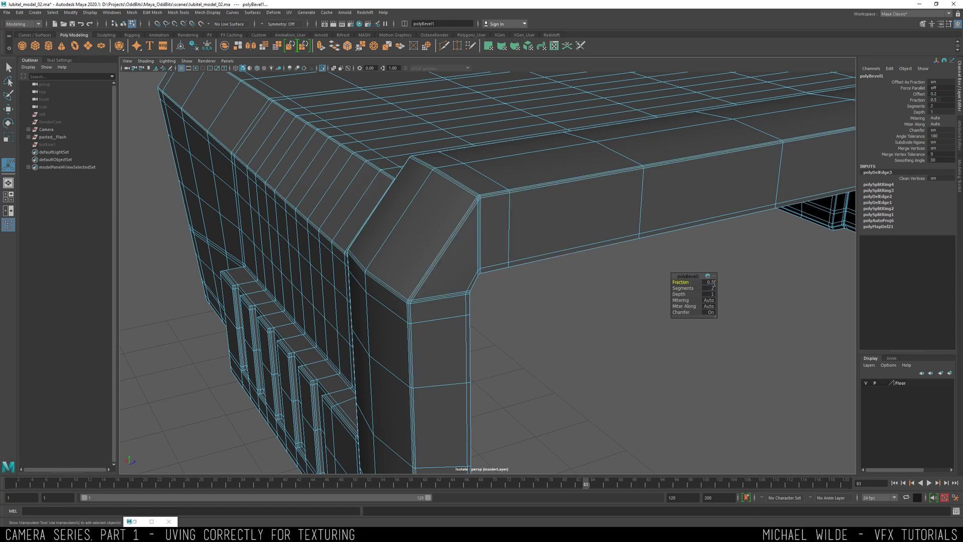
alt+drag(535, 234, 596, 242)
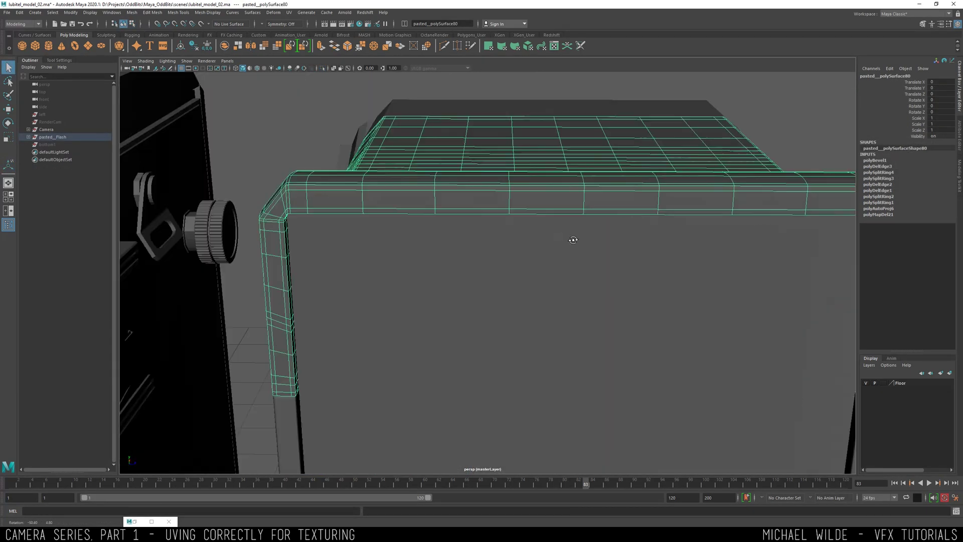
key(1)
key(3)
key(1)
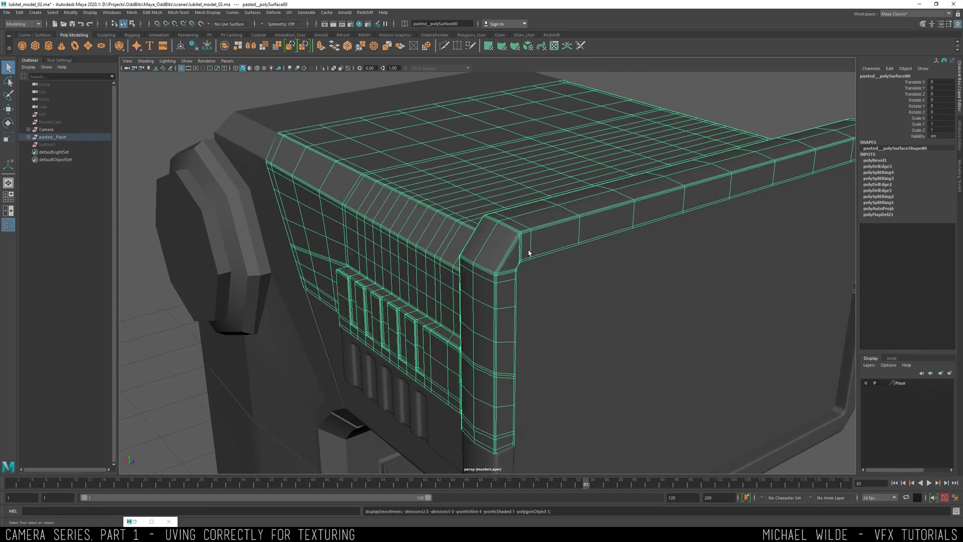
Insert supporting edge loops around the flash body's front rim corner and along its adjoining side chamfer.
shift+right_drag(539, 228, 527, 240)
scroll(535, 241, up, 3)
click(536, 238)
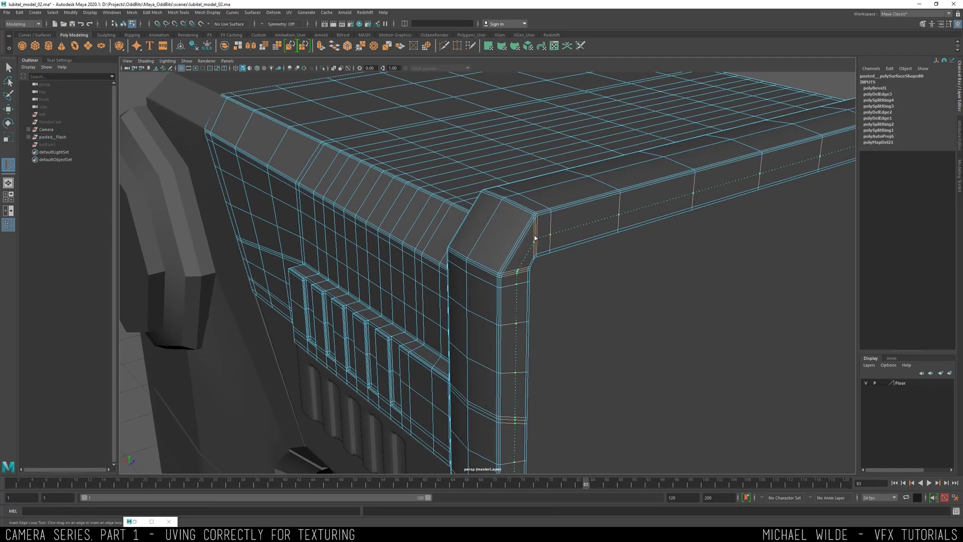
click(487, 260)
alt+drag(487, 260, 616, 194)
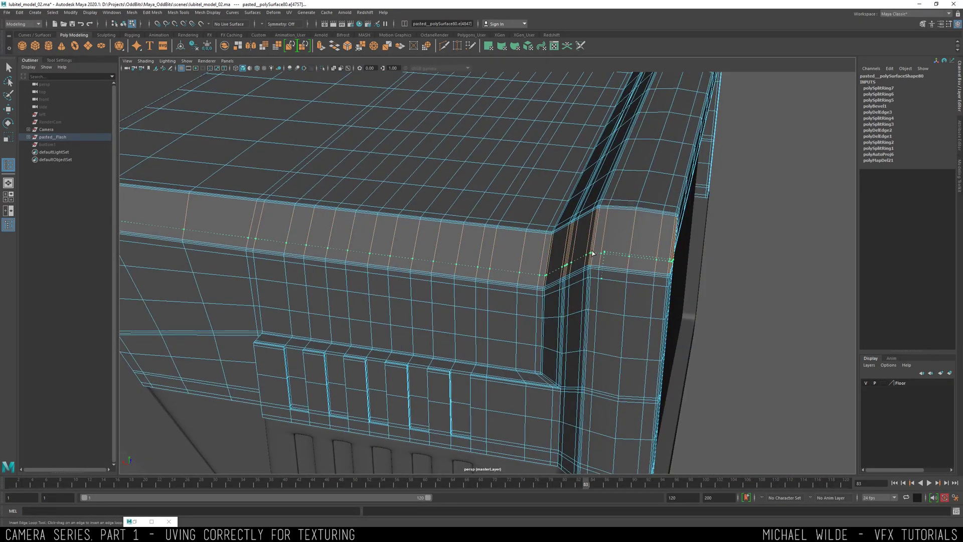
click(629, 252)
scroll(629, 251, down, 3)
alt+drag(627, 246, 546, 217)
key(w)
Insert matching edge loops around the opposite front rim corner of the flash body.
alt+drag(636, 187, 494, 210)
scroll(555, 227, up, 4)
alt+drag(557, 228, 544, 298)
key(g)
click(545, 299)
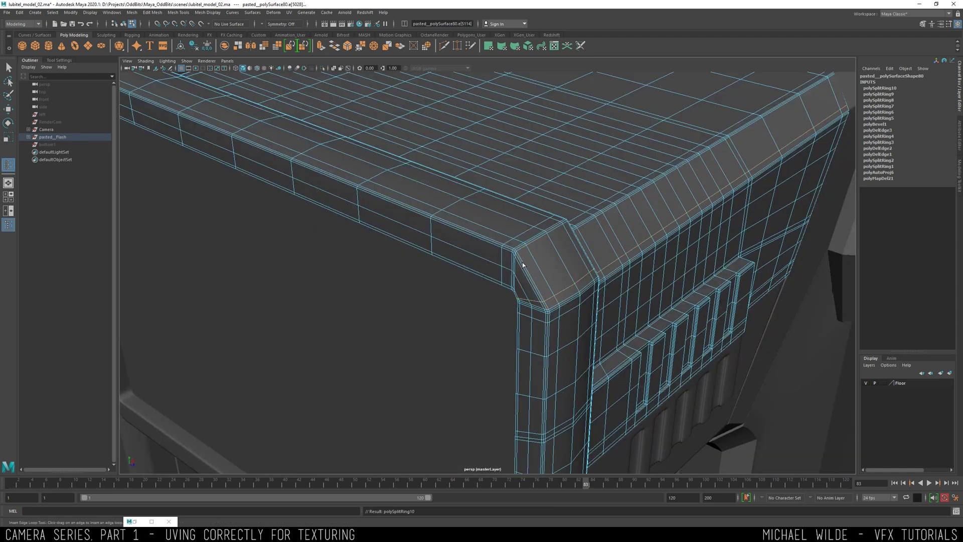
click(523, 264)
Preview the flash body smoothed, return to object mode and isolate the body.
mouse_move(585, 274)
alt+mouse_down()
mouse_move(579, 238)
mouse_move(568, 240)
alt+mouse_up()
key(3)
key(w)
right_drag(529, 250, 607, 219)
scroll(606, 220, down, 5)
alt+drag(602, 216, 526, 190)
scroll(582, 233, up, 5)
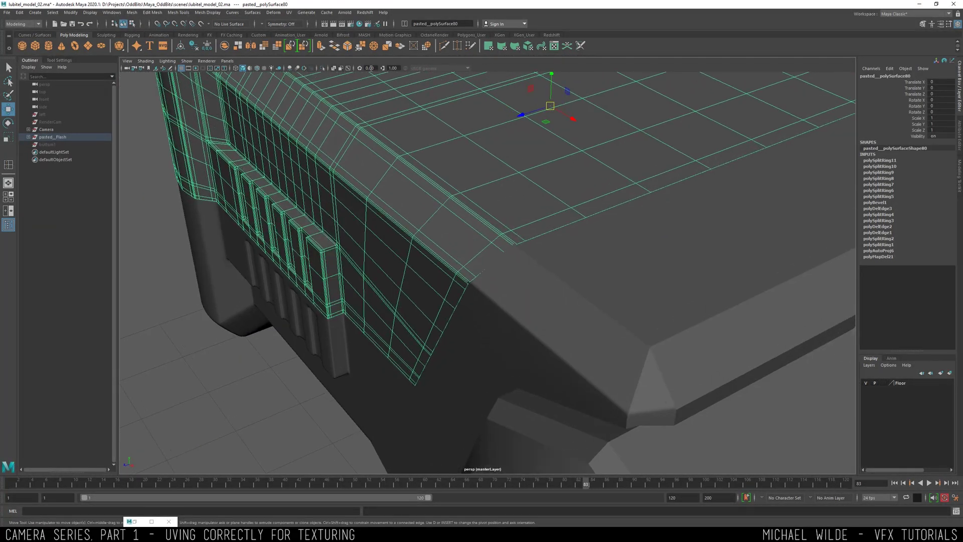
click(331, 71)
Insert supporting edge loops where the chamfer meets the flash body's open rear edge.
alt+drag(435, 197, 548, 261)
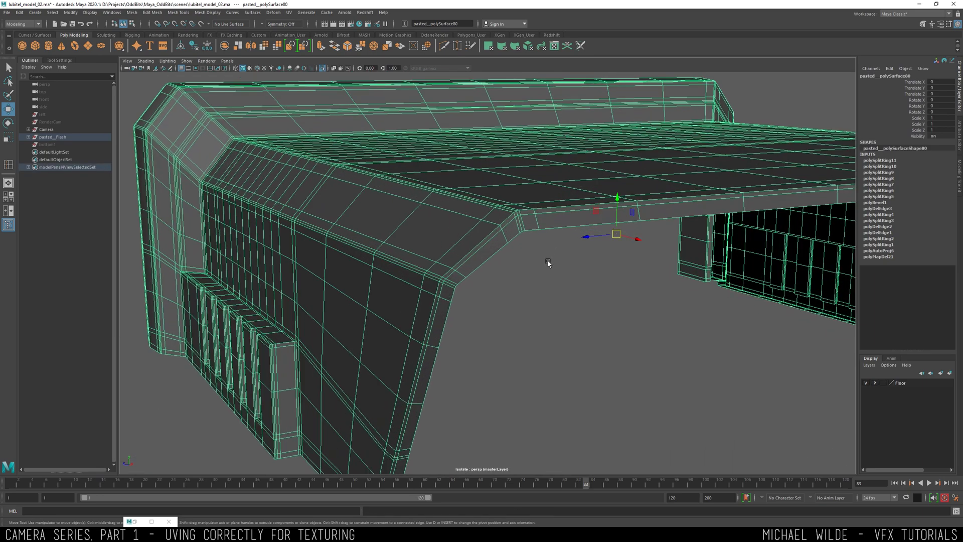
alt+right_drag(515, 208, 547, 225)
alt+drag(547, 225, 622, 250)
alt+middle_drag(506, 219, 436, 206)
alt+right_drag(491, 235, 568, 270)
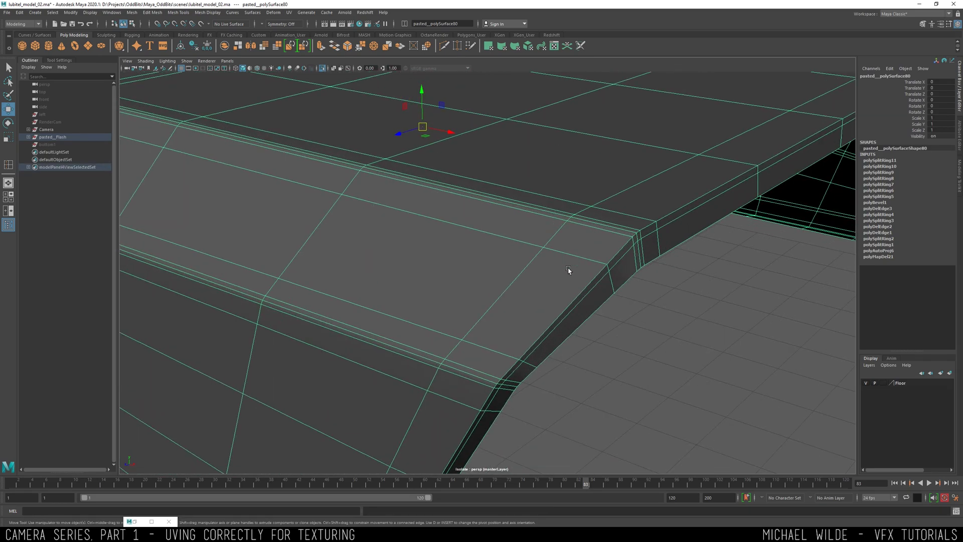
shift+right_drag(613, 241, 625, 234)
drag(626, 233, 626, 233)
click(641, 236)
key(w)
alt+drag(667, 248, 509, 183)
scroll(495, 217, up, 4)
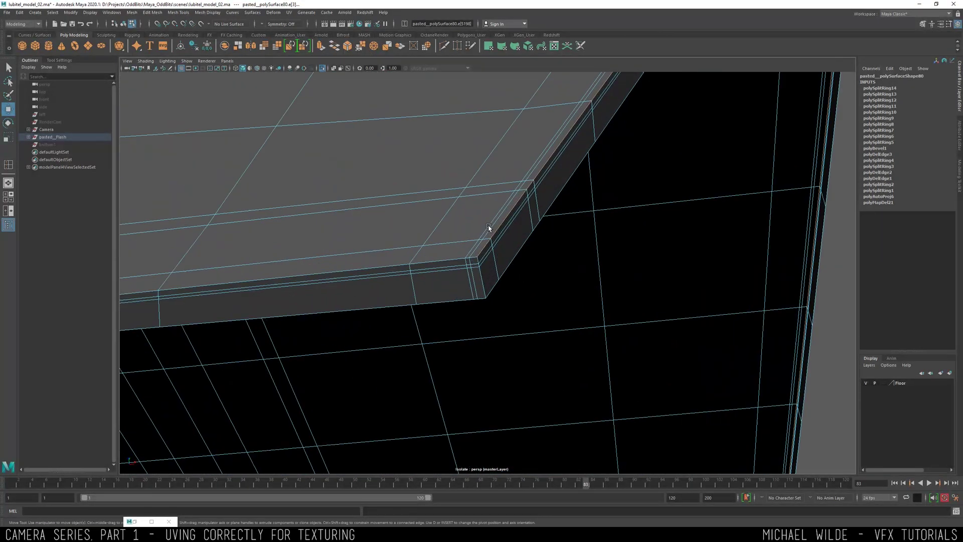
shift+right_click(488, 225)
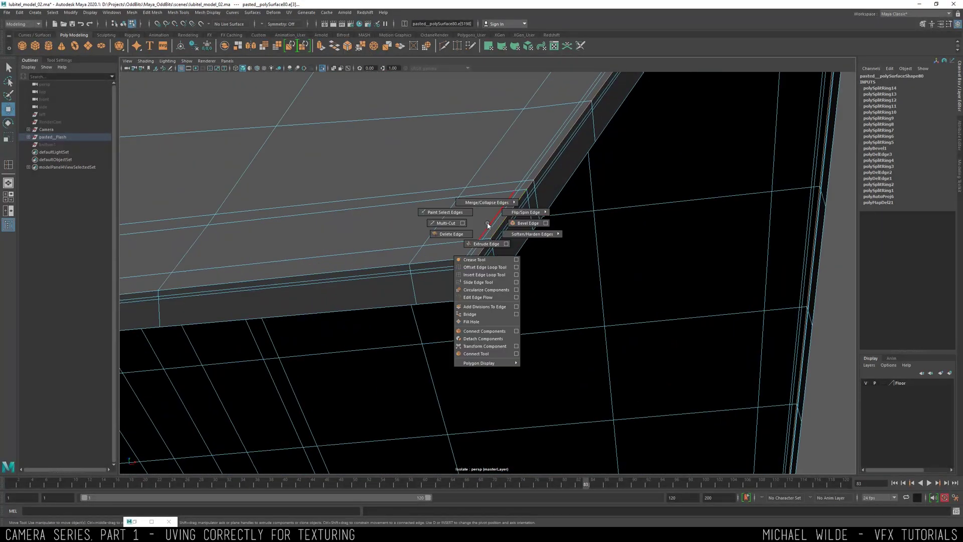
click(485, 299)
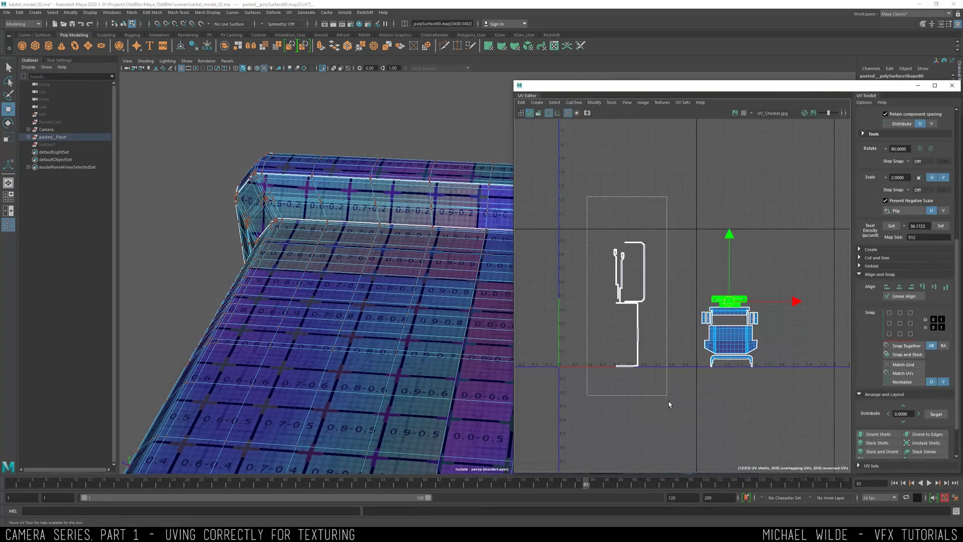
Select the thin border shells outside the main layout and set their texel density to 36.1723.
drag(669, 405, 670, 404)
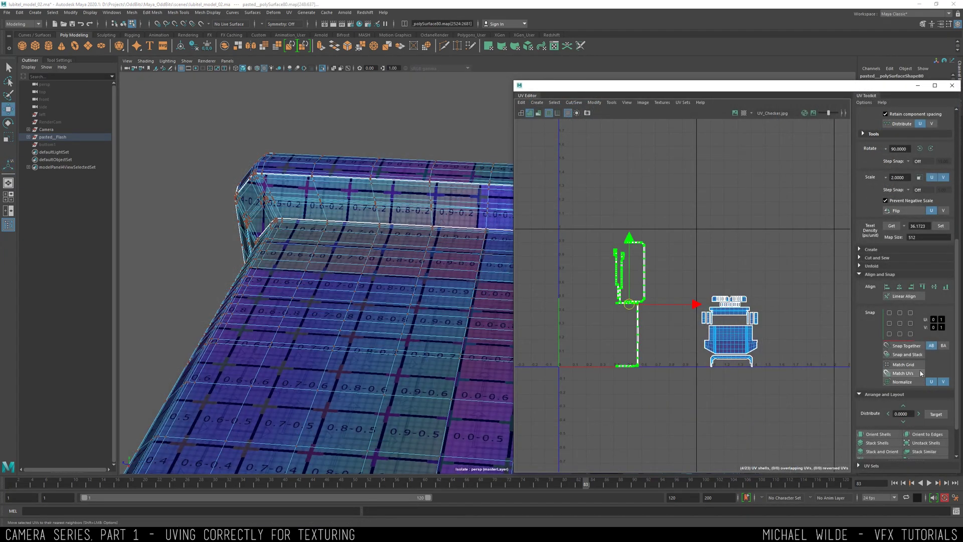
key(w)
click(943, 227)
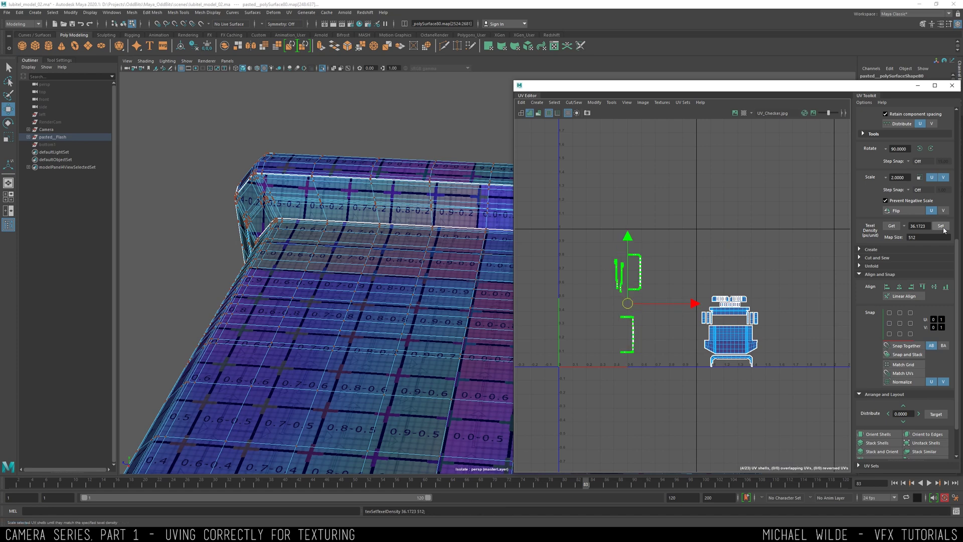
Arrange the two narrow underside border shells beside each other as a mirrored pair.
scroll(645, 280, up, 3)
alt+drag(383, 273, 479, 178)
alt+middle_drag(598, 198, 582, 200)
drag(596, 239, 581, 206)
ctrl+right_drag(581, 207, 591, 226)
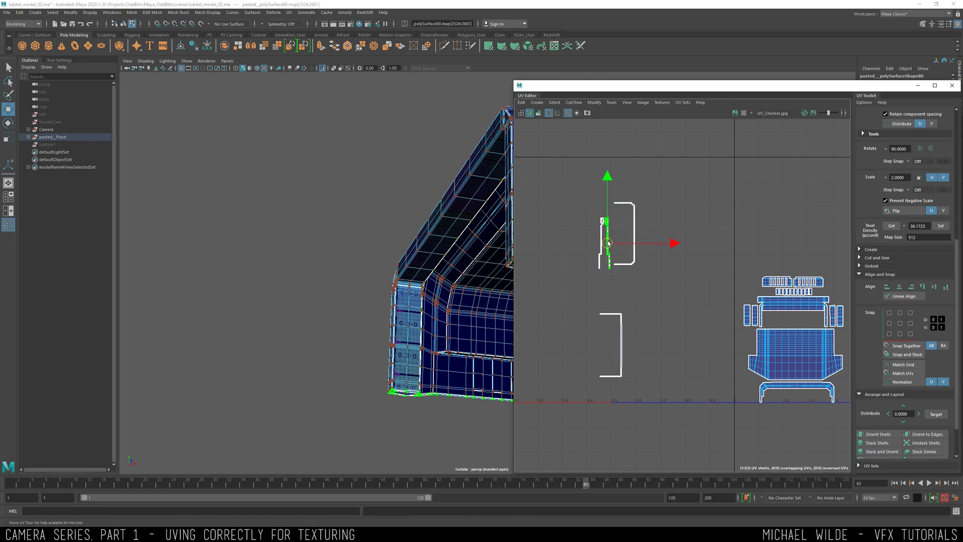
drag(662, 301, 663, 302)
Rotate the rear border's bracket-shaped shell 90 degrees and place it beneath the curved rim shell at the layout's lower end.
key(f)
alt+drag(423, 257, 503, 261)
alt+drag(447, 236, 606, 242)
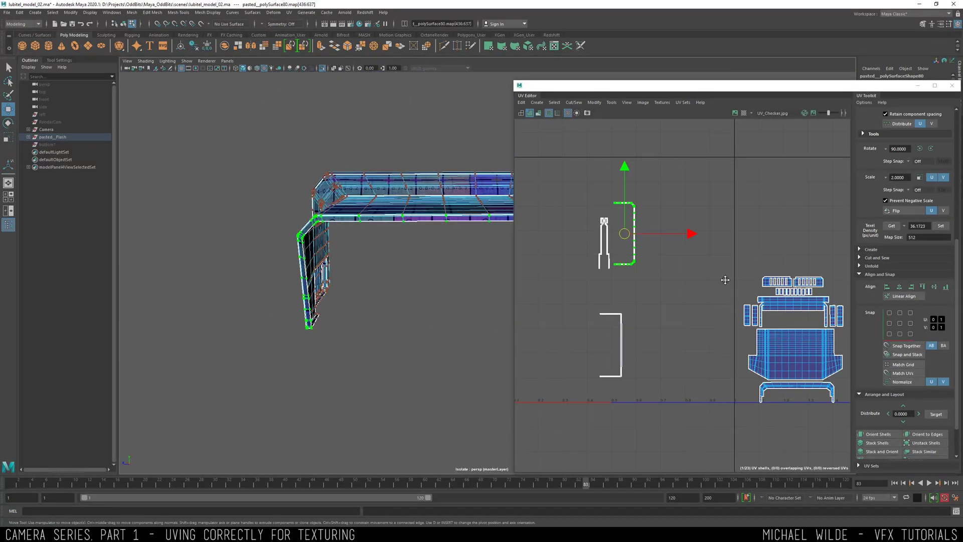
scroll(736, 299, up, 1)
alt+middle_drag(767, 344, 686, 265)
alt+middle_drag(599, 226, 712, 277)
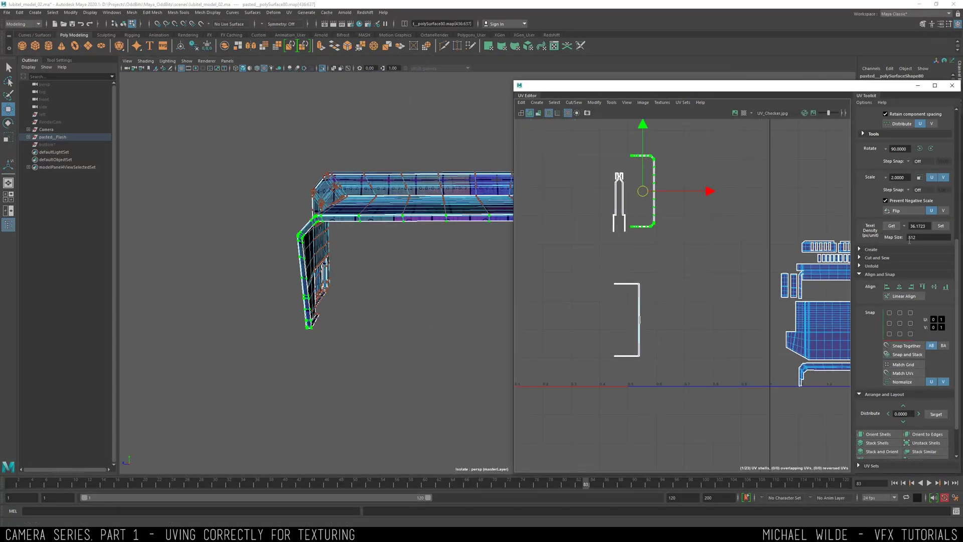
click(920, 148)
drag(642, 191, 825, 376)
alt+middle_drag(826, 377, 692, 324)
scroll(702, 331, up, 5)
drag(703, 341, 719, 360)
middle_drag(545, 257, 588, 269)
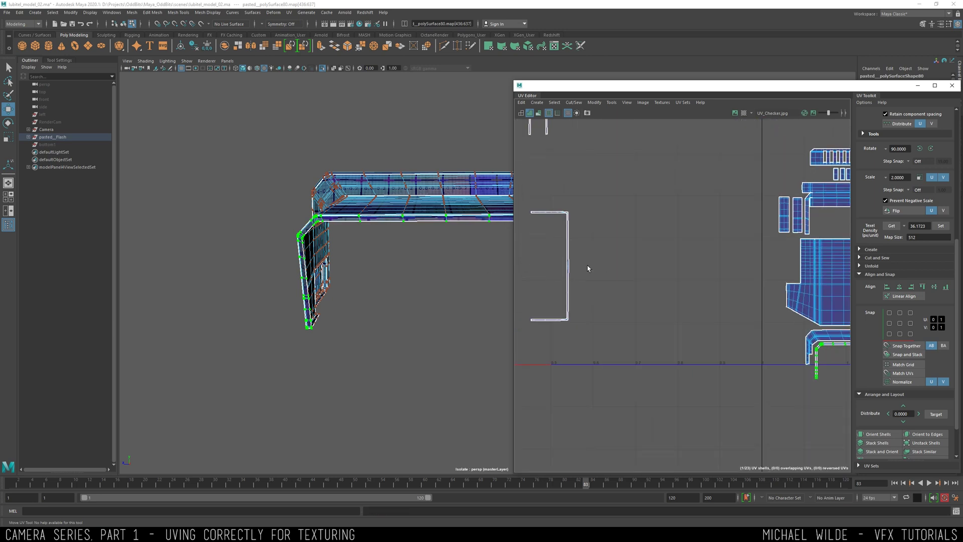
Rotate the remaining bracket-shaped shell 90 degrees, place it in the gap above the main body shell and scale it slightly to fit.
alt+right_drag(640, 268, 556, 216)
click(595, 271)
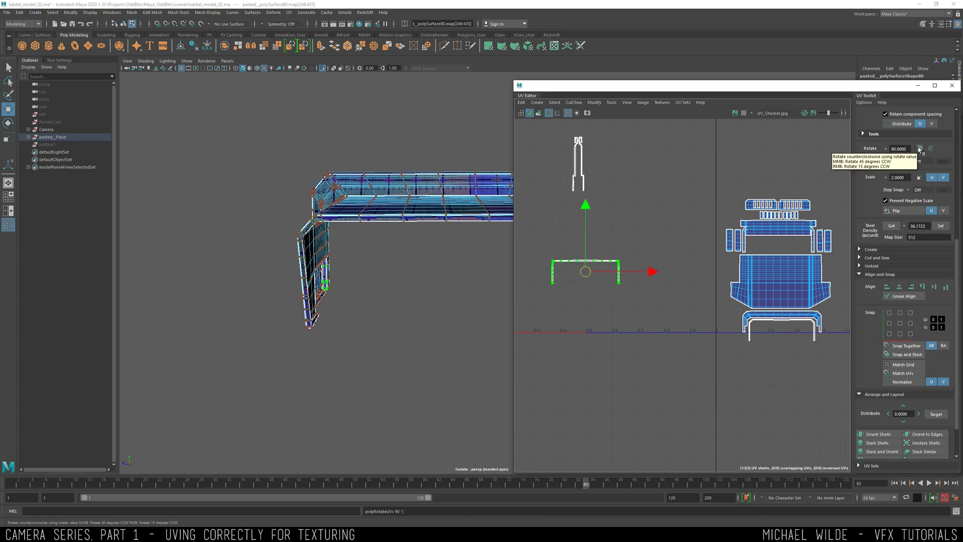
alt+drag(479, 250, 787, 249)
key(r)
scroll(783, 251, up, 3)
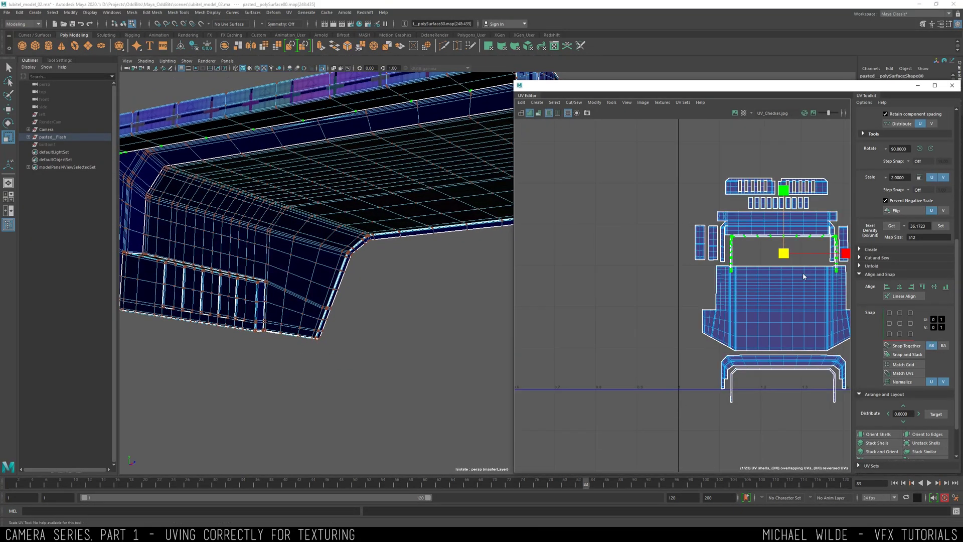
alt+middle_drag(774, 261, 702, 273)
scroll(701, 273, up, 4)
mouse_move(718, 258)
mouse_down()
mouse_move(701, 260)
mouse_move(708, 256)
mouse_up()
key(w)
Rotate the narrow border pair 90 degrees, place it inside the upper bracket-shaped shell and scale it to fit.
scroll(707, 258, down, 4)
alt+middle_drag(594, 212, 687, 237)
scroll(687, 237, down, 2)
drag(566, 151, 621, 261)
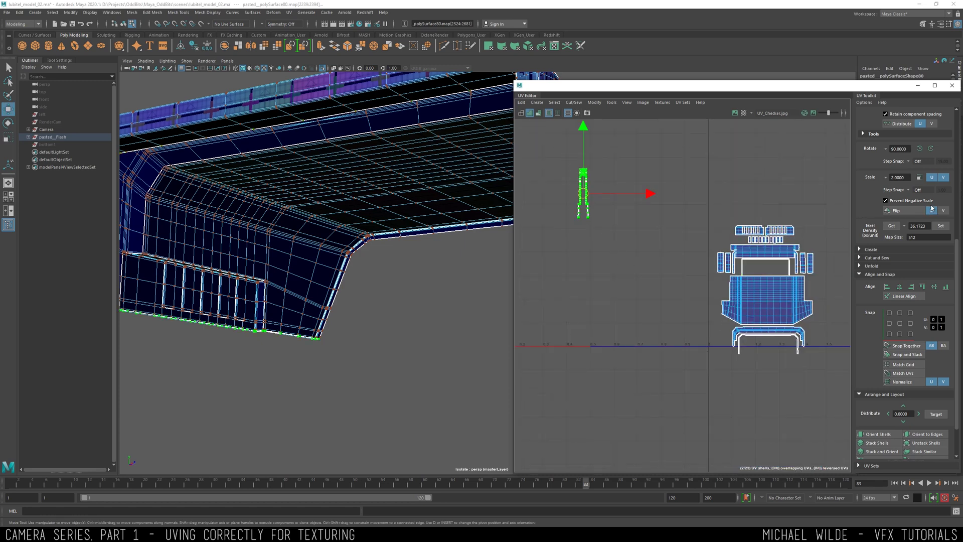
click(919, 149)
drag(585, 193, 768, 269)
scroll(769, 269, up, 5)
alt+drag(442, 208, 434, 151)
drag(752, 270, 747, 264)
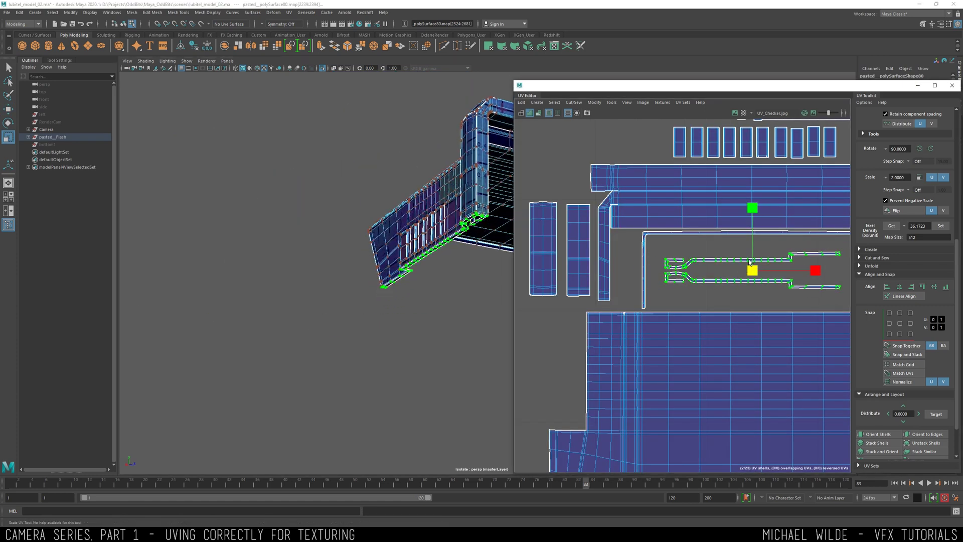
Return to object mode, exit isolation and bring the whole camera and flash into view.
scroll(573, 170, down, 4)
key(w)
key(F8)
alt+drag(421, 138, 447, 176)
scroll(443, 171, down, 5)
alt+middle_drag(443, 170, 376, 103)
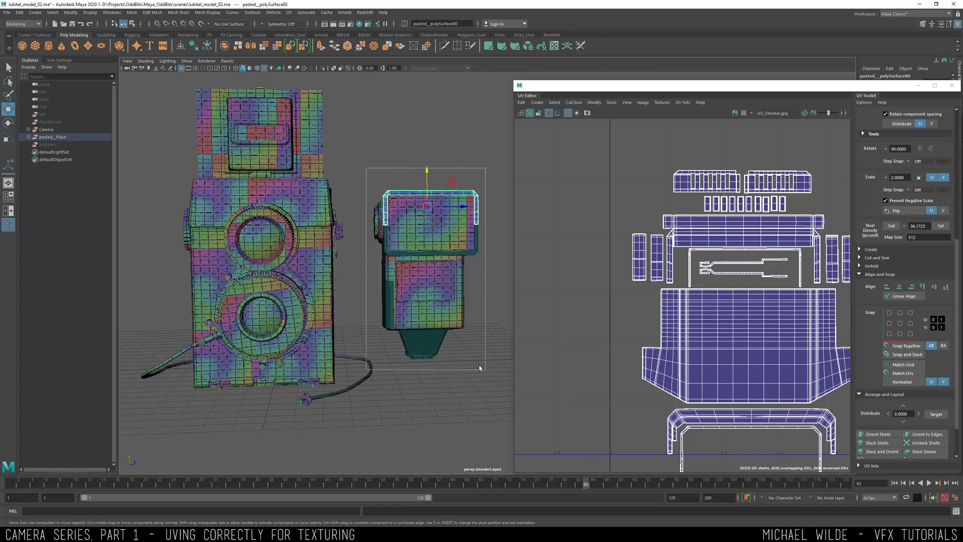
Select all the flash parts and move the flash body's UV shells beside the other flash shells.
drag(485, 371, 485, 373)
scroll(705, 262, down, 3)
scroll(754, 234, down, 5)
alt+middle_drag(752, 197, 604, 202)
scroll(597, 209, down, 3)
right_drag(568, 212, 558, 223)
drag(544, 201, 821, 218)
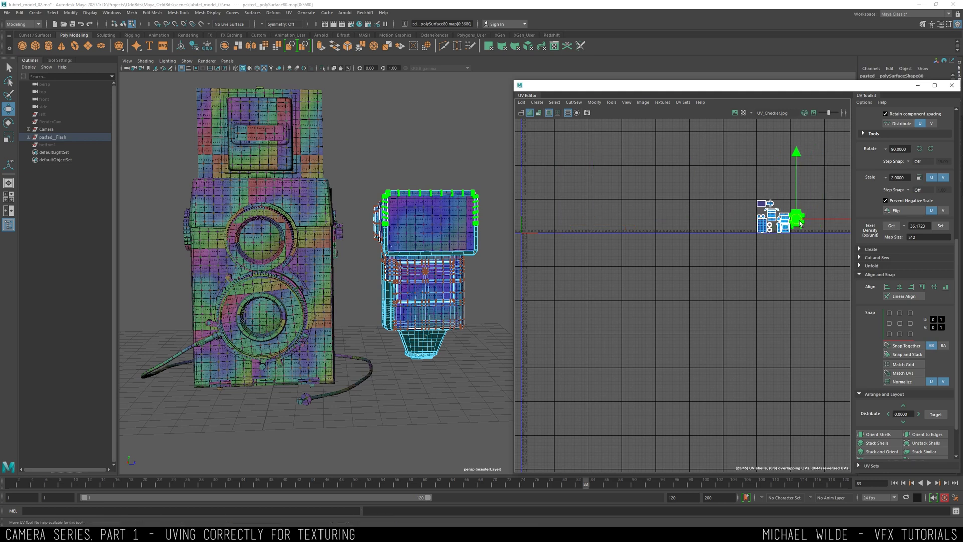
scroll(714, 213, up, 5)
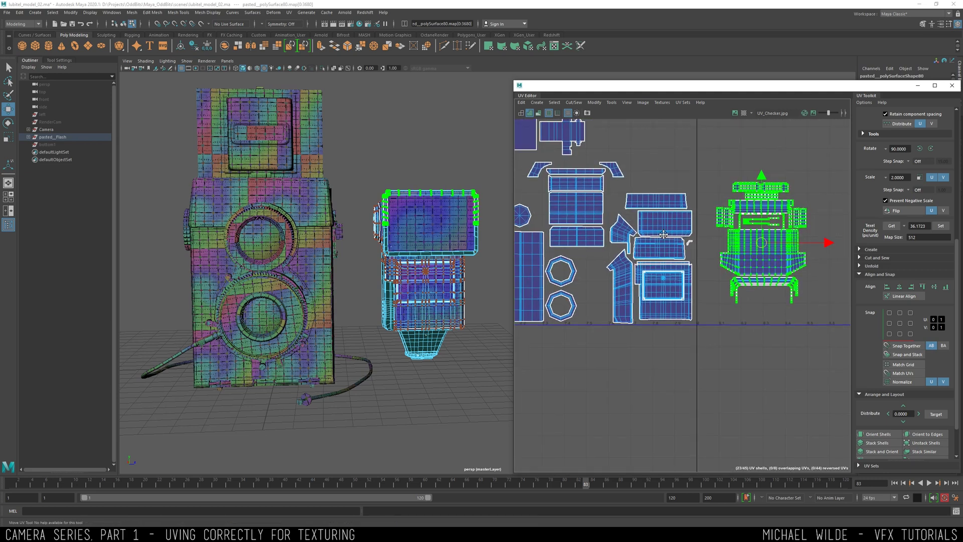
drag(698, 272, 696, 278)
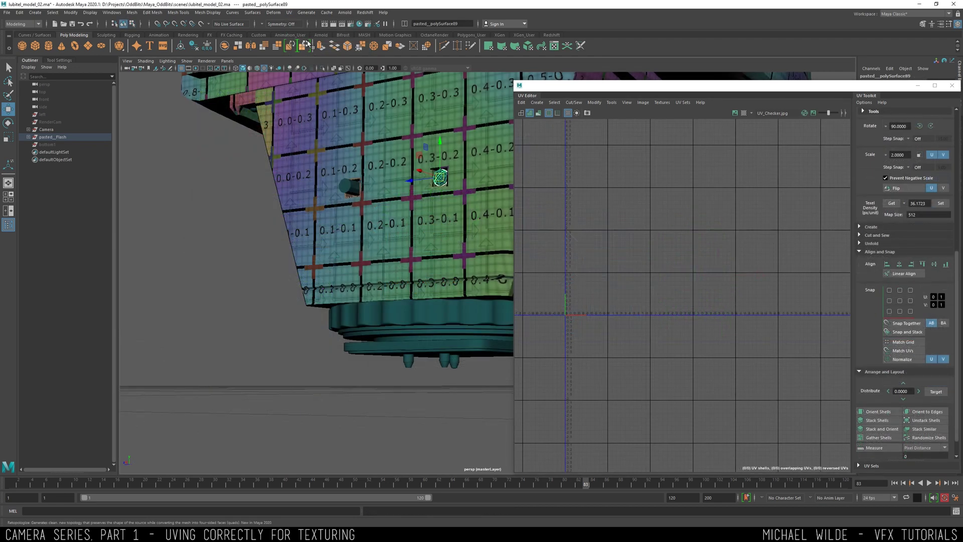
Apply automatic UV mapping to the small screw on the side of the flash.
click(288, 12)
click(302, 49)
click(291, 12)
click(306, 63)
key(w)
Try to sew part of the small screw's UV shells together.
alt+middle_drag(578, 289, 622, 232)
alt+right_drag(622, 232, 676, 302)
right_drag(677, 303, 683, 293)
drag(675, 292, 710, 339)
key(shift+s)
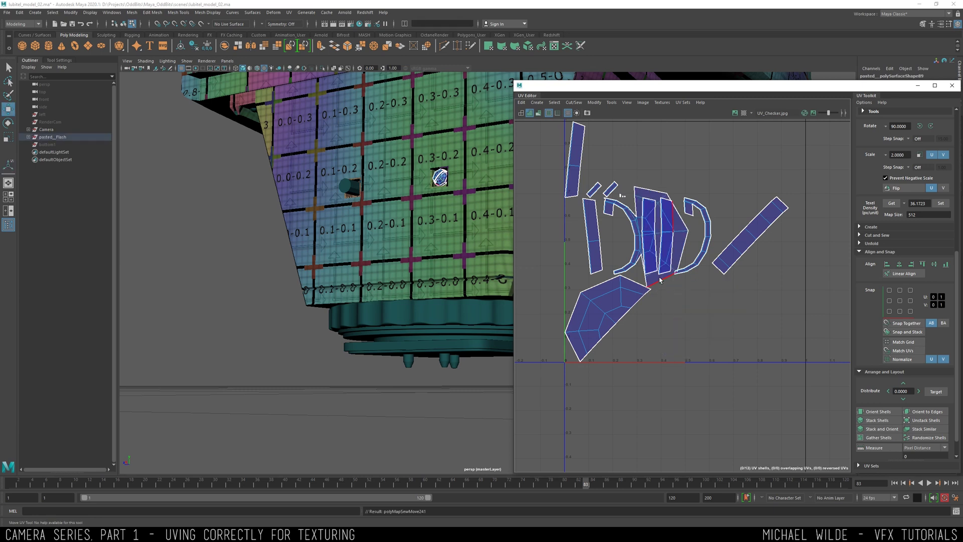
key(ctrl+z)
Sew all the screw's UV edges into a single shell, then unfold and optimize it.
alt+right_drag(724, 331, 611, 187)
drag(592, 163, 791, 392)
key(shift+s)
click(632, 192)
drag(631, 192, 714, 228)
ctrl+right_drag(717, 226, 789, 258)
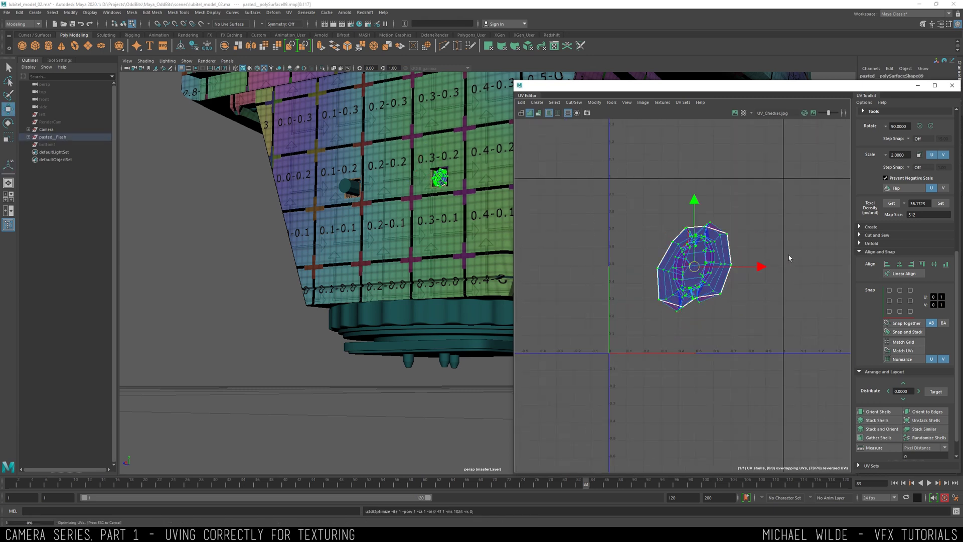
key(ctrl+u)
shift+right_drag(746, 233, 748, 231)
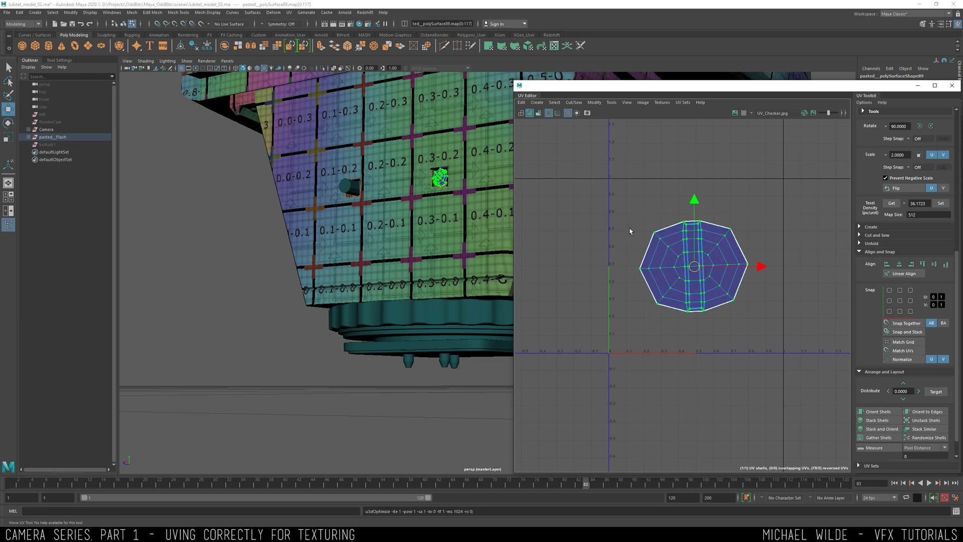
Apply automatic UV mapping to the small cylinder beside the screw.
alt+drag(329, 213, 382, 160)
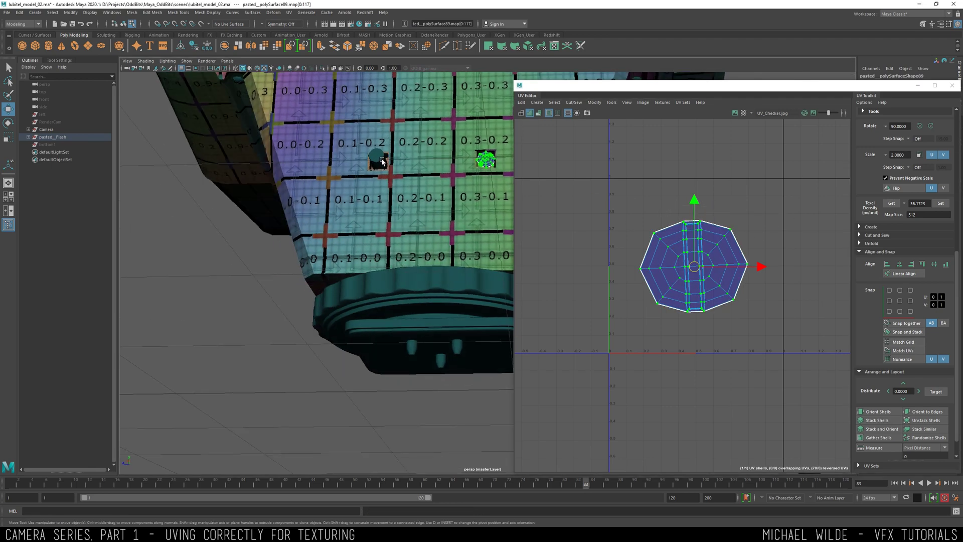
click(382, 160)
click(289, 12)
click(307, 55)
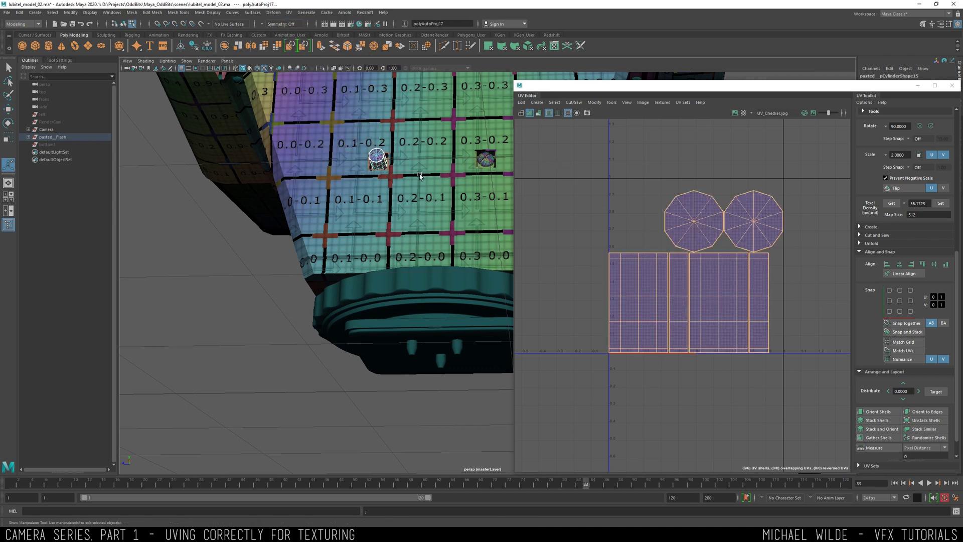
key(q)
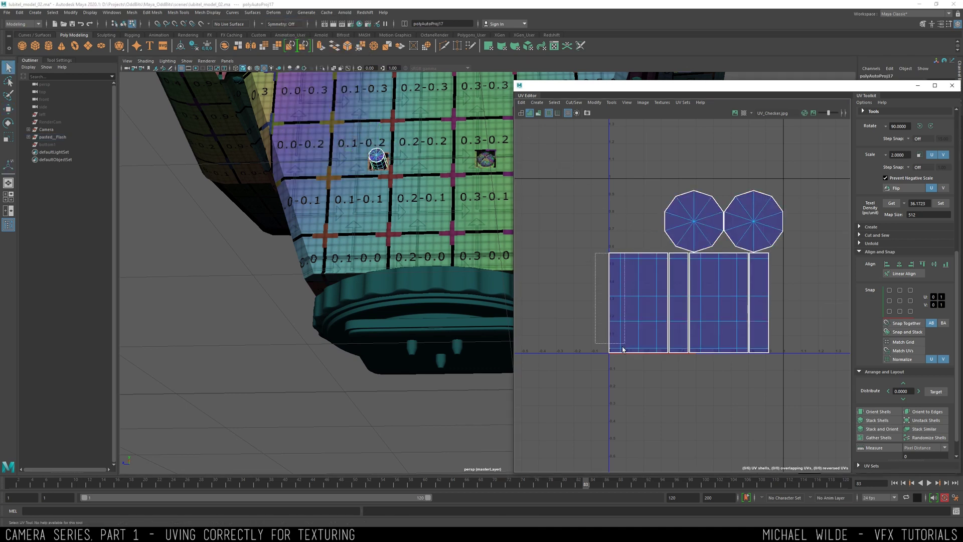
Sew the cylinder's separate side strips together into one rectangular shell.
drag(623, 346, 622, 348)
key(shift+s)
key(w)
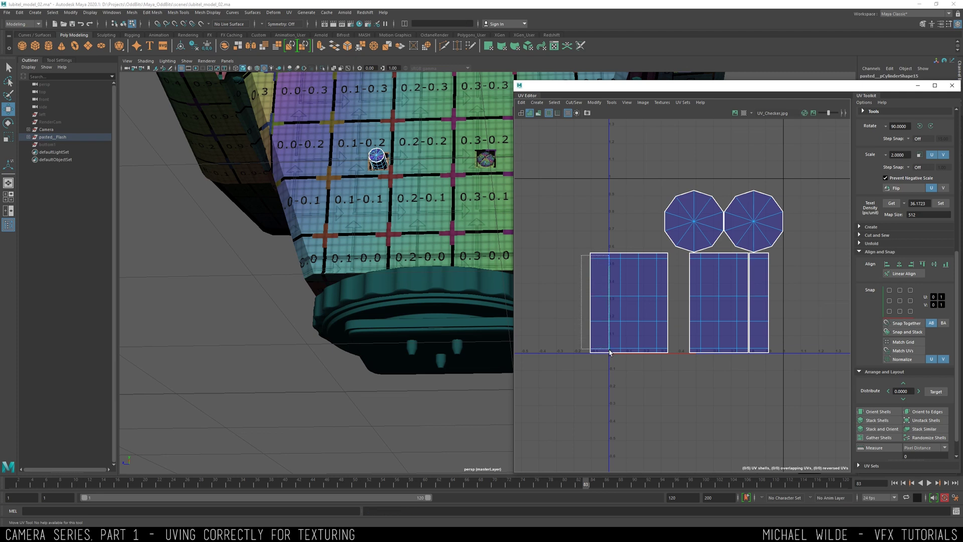
shift+right_drag(609, 352, 557, 267)
drag(528, 257, 541, 344)
shift+right_drag(542, 344, 606, 304)
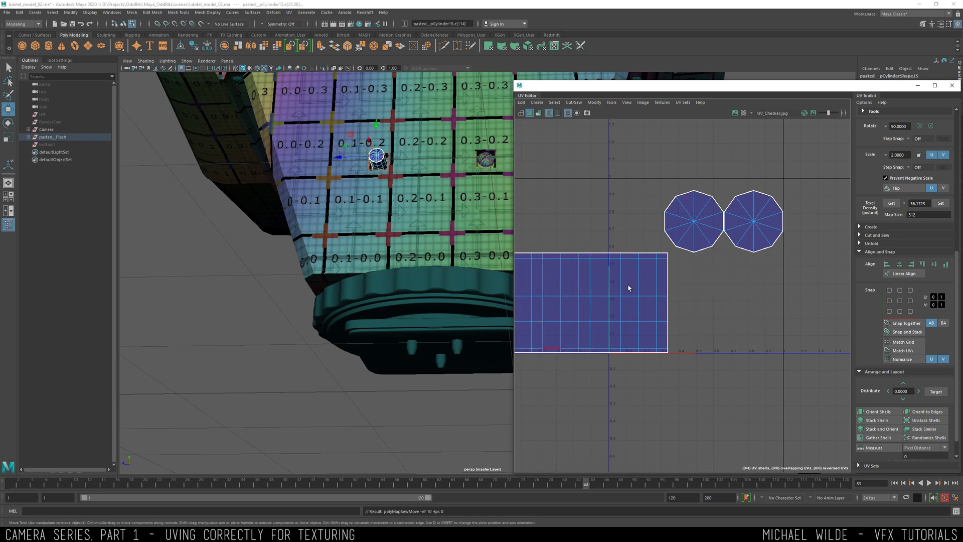
Move and sew the two round end caps onto opposite long edges of the cylinder's side shell.
drag(576, 246, 574, 256)
shift+right_drag(574, 256, 578, 301)
click(570, 353)
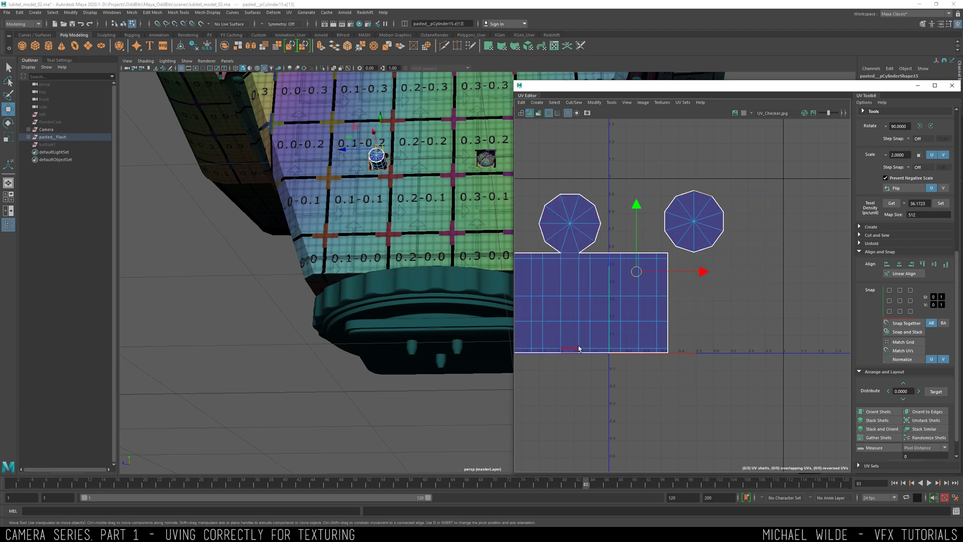
shift+right_drag(574, 357, 647, 319)
Set the texel density of the cylinder and screw to 36.1723 and move the cylinder's shell beside the screw's.
scroll(652, 316, down, 4)
right_drag(375, 167, 395, 152)
mouse_move(395, 152)
alt+mouse_down()
mouse_move(370, 187)
mouse_move(399, 170)
alt+mouse_up()
click(471, 185)
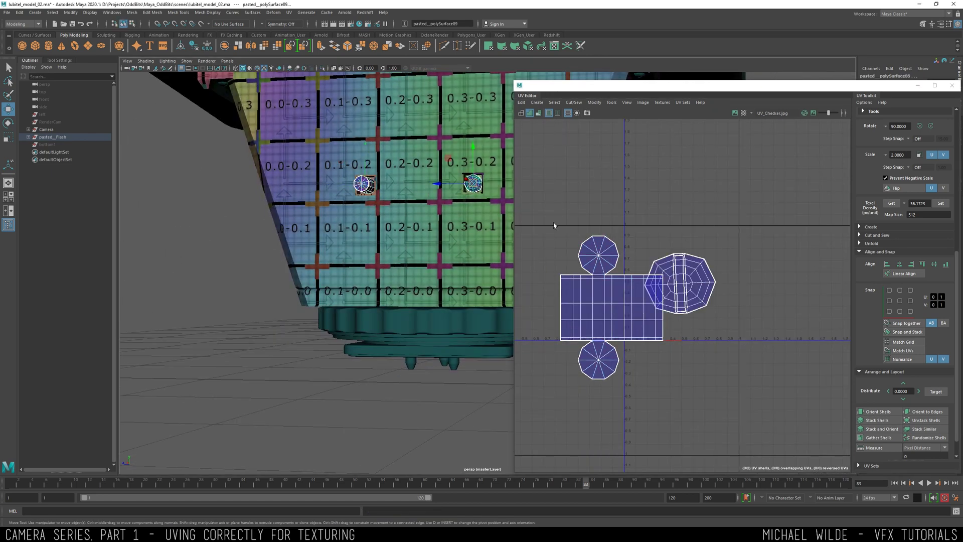
click(937, 204)
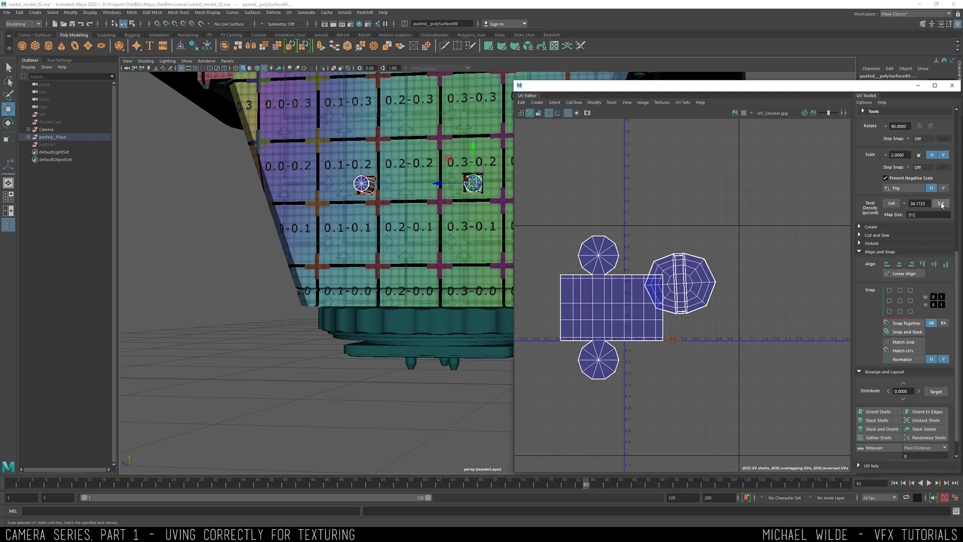
drag(614, 310, 660, 283)
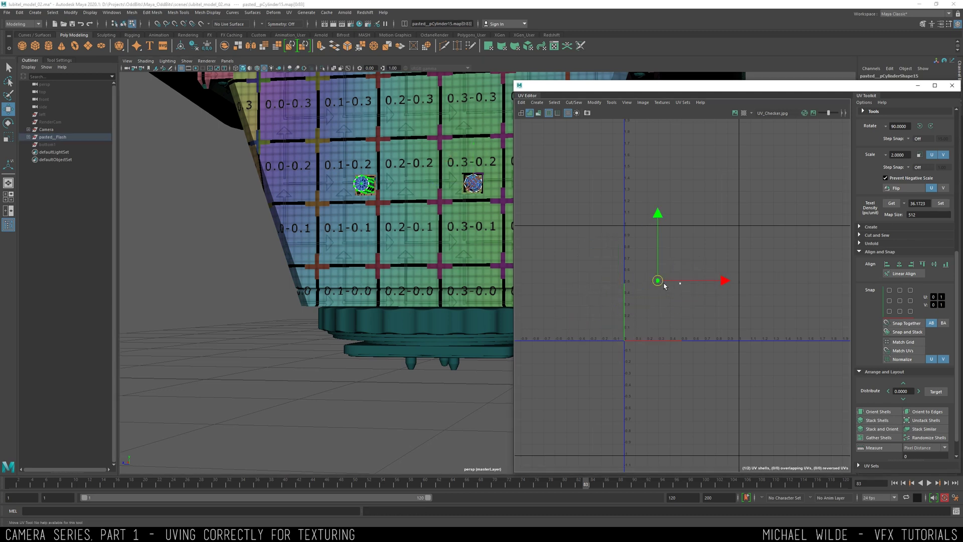
Select the unwrapped screw together with another unmapped screw and open the Transfer Attributes options.
click(473, 183)
alt+drag(473, 146, 343, 171)
alt+middle_drag(436, 128, 312, 187)
alt+right_drag(312, 187, 395, 179)
shift+click(369, 175)
click(152, 12)
mouse_move(131, 15)
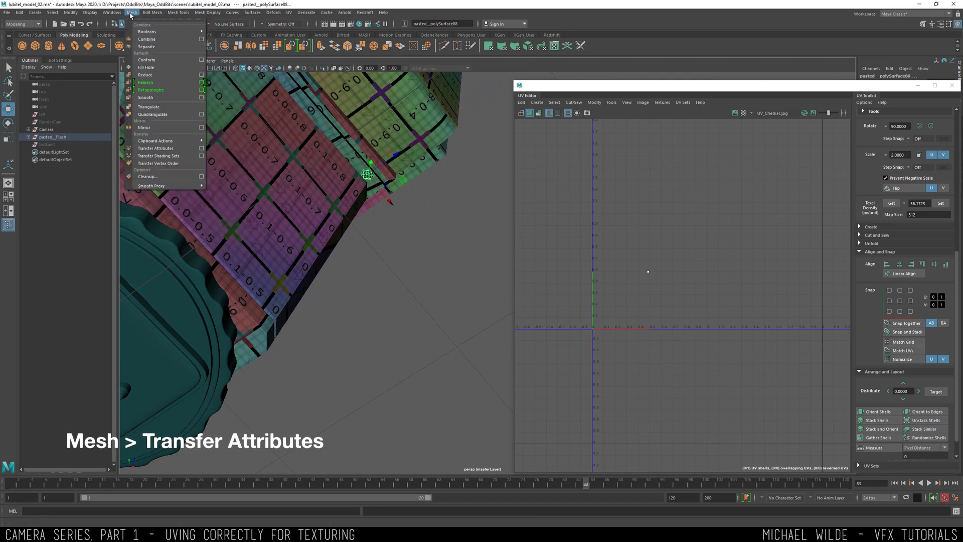
click(201, 148)
drag(80, 178, 278, 172)
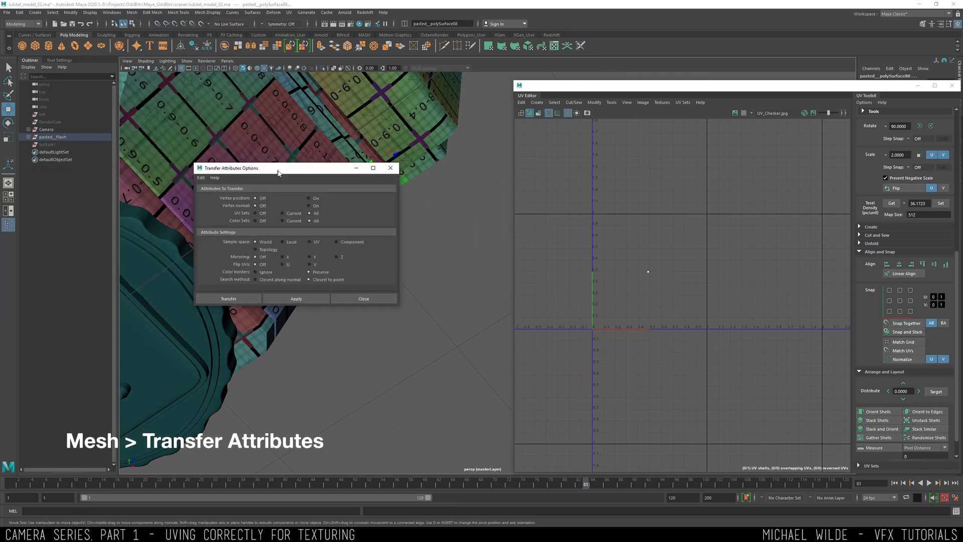
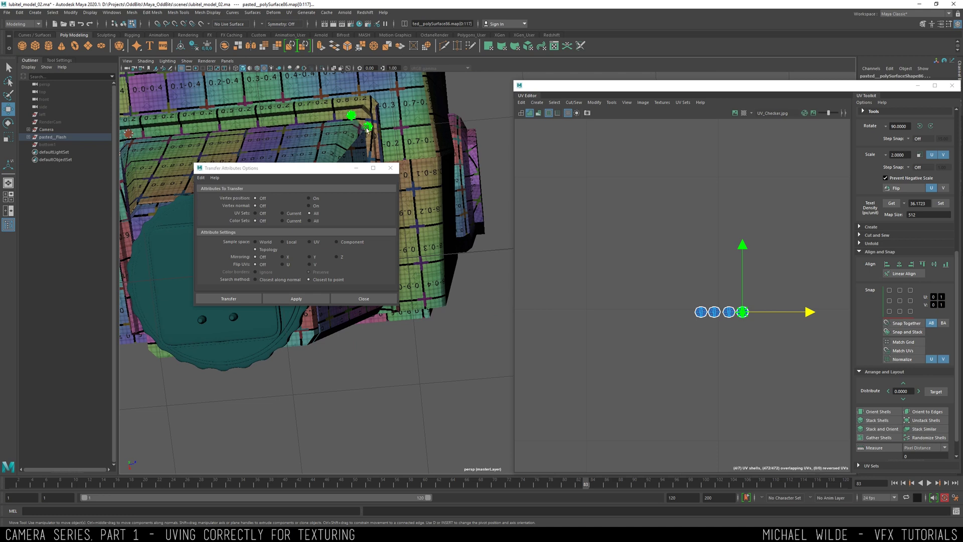
Offset the remaining stacked screw shells sideways so every screw's UVs form one evenly spaced row.
drag(780, 314, 798, 315)
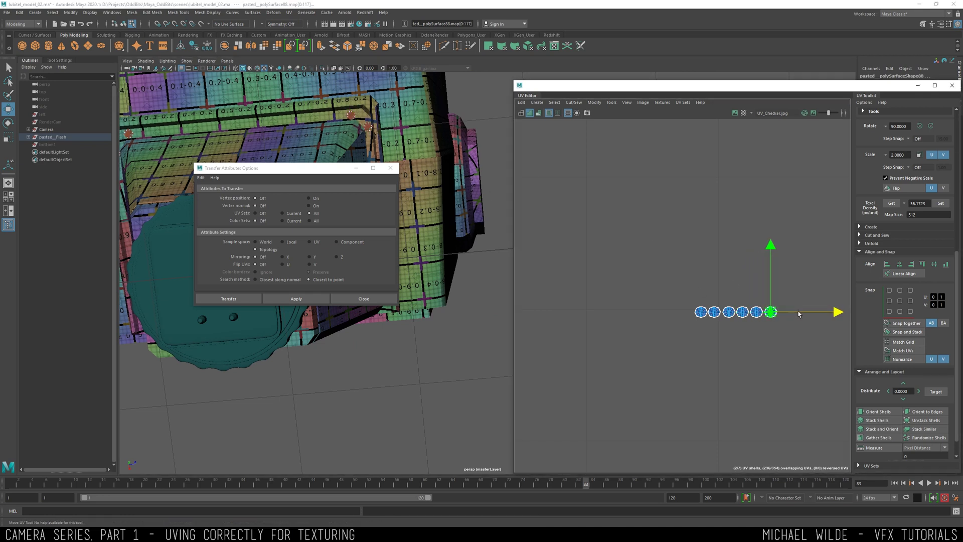
alt+drag(419, 167, 480, 254)
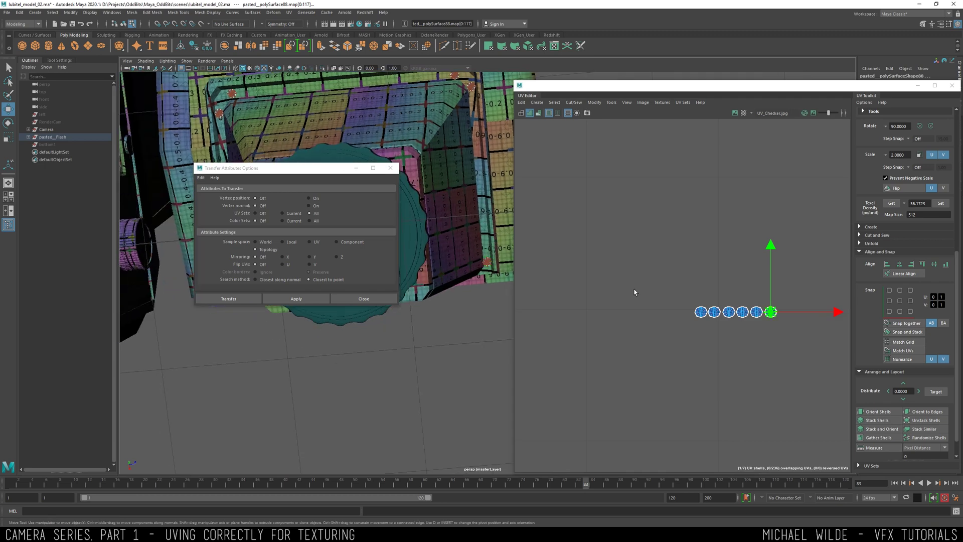
drag(800, 313, 817, 314)
key(f)
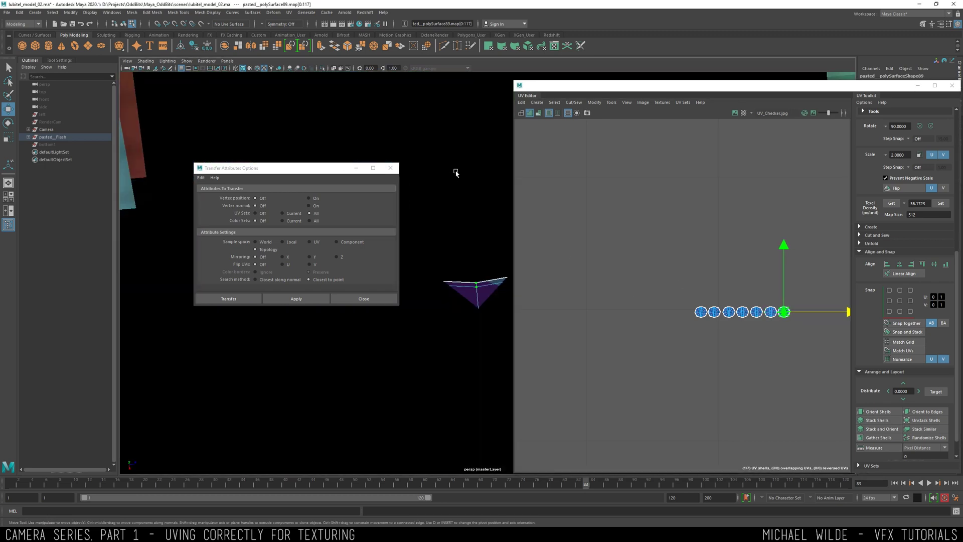
Select the whole row of screw shells, move it just below the horizontal UV axis, and return to object selection.
alt+drag(455, 172, 381, 217)
scroll(419, 151, down, 8)
alt+drag(419, 151, 442, 175)
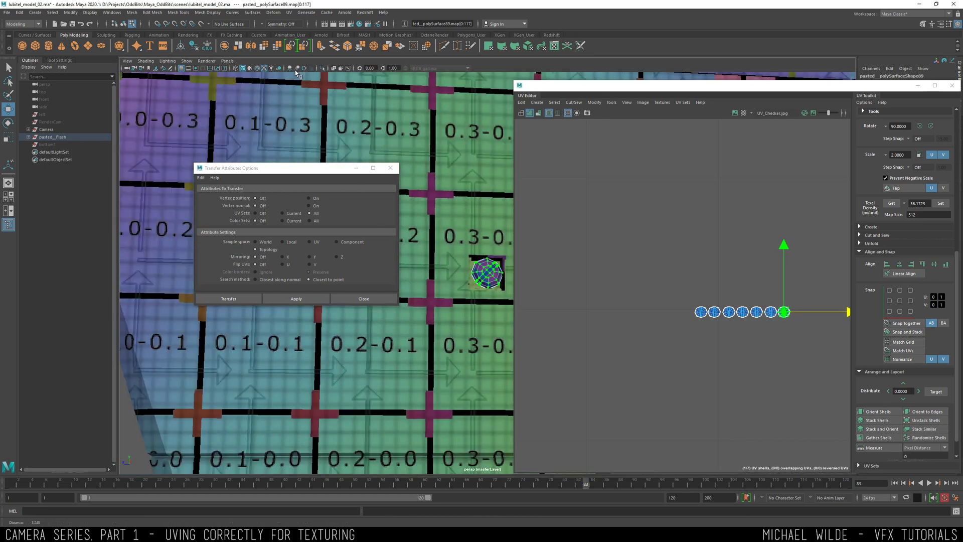
scroll(443, 176, down, 5)
alt+drag(478, 202, 447, 203)
click(489, 275)
key(ctrl+z)
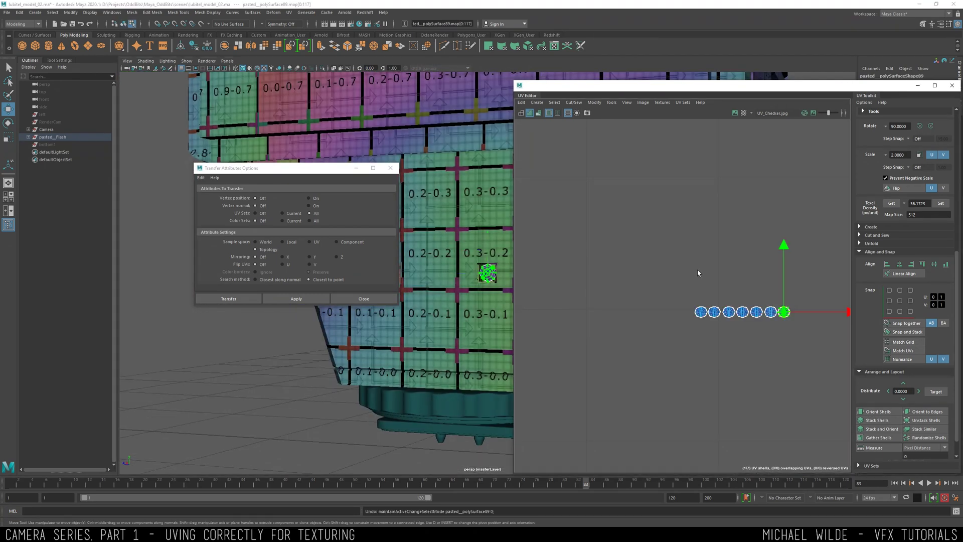
scroll(722, 325, down, 4)
drag(617, 248, 769, 339)
scroll(757, 329, down, 5)
alt+middle_drag(707, 266, 679, 239)
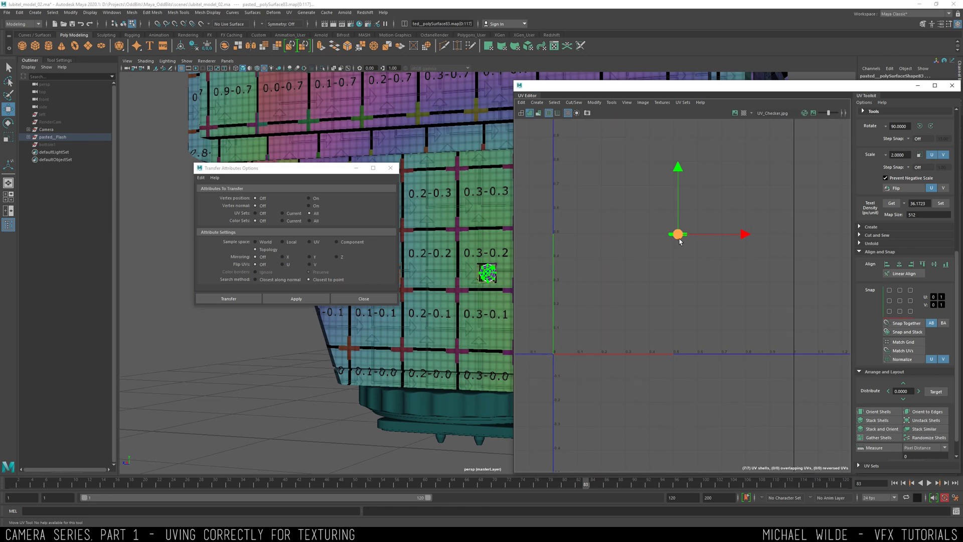
key(F8)
scroll(436, 277, down, 2)
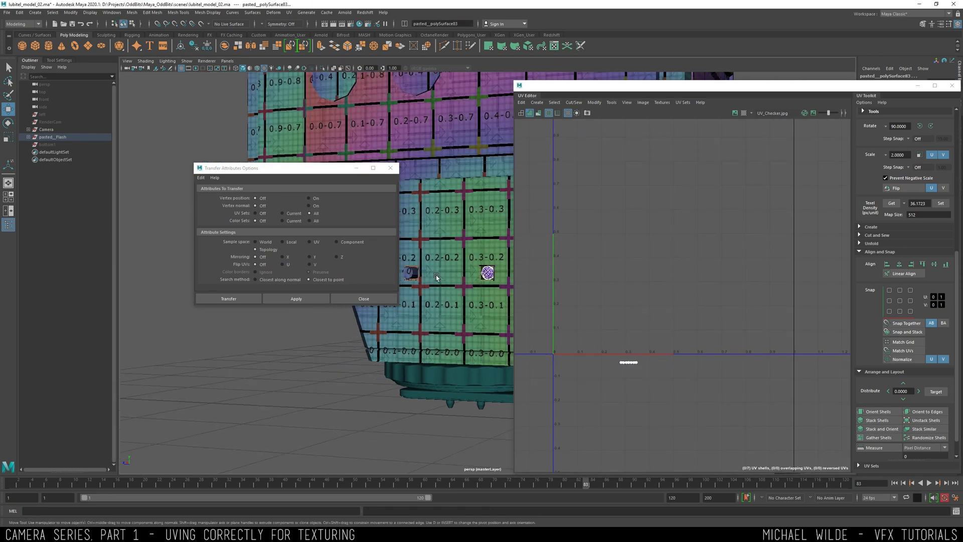
Select all the flash parts to show their UVs together, and move the small cylinder's shell beside the row of screw shells.
scroll(383, 122, down, 8)
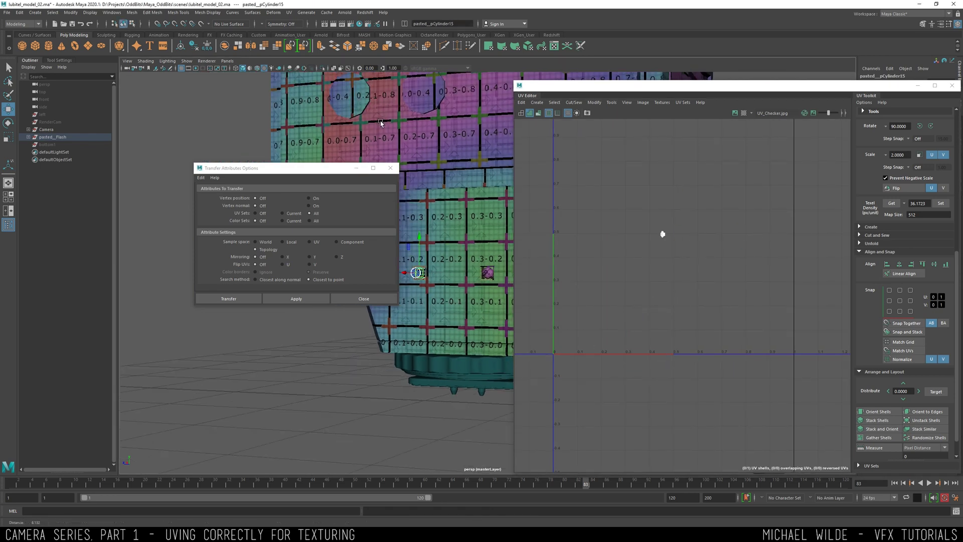
alt+drag(386, 125, 442, 144)
scroll(451, 143, down, 4)
alt+middle_drag(459, 144, 406, 138)
alt+drag(406, 137, 381, 102)
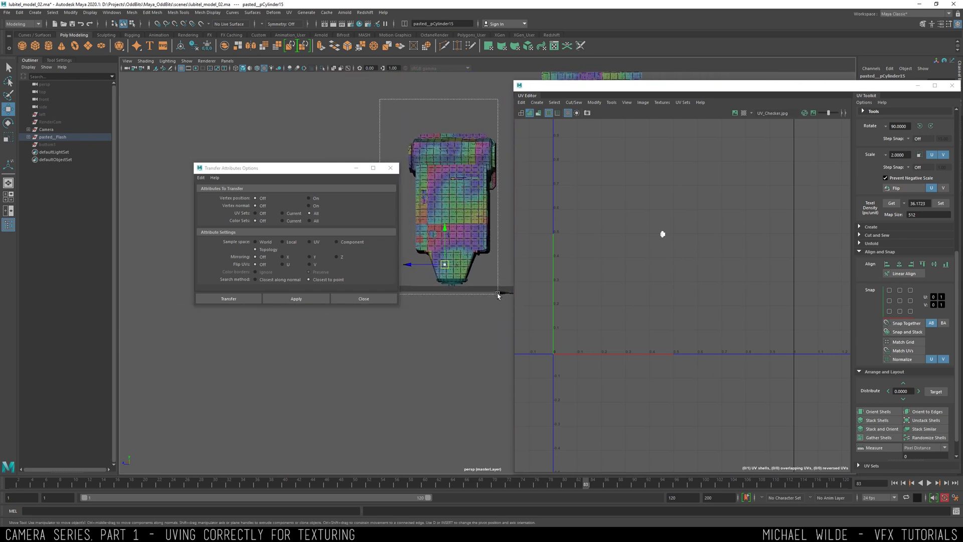
key(F8)
drag(597, 347, 669, 368)
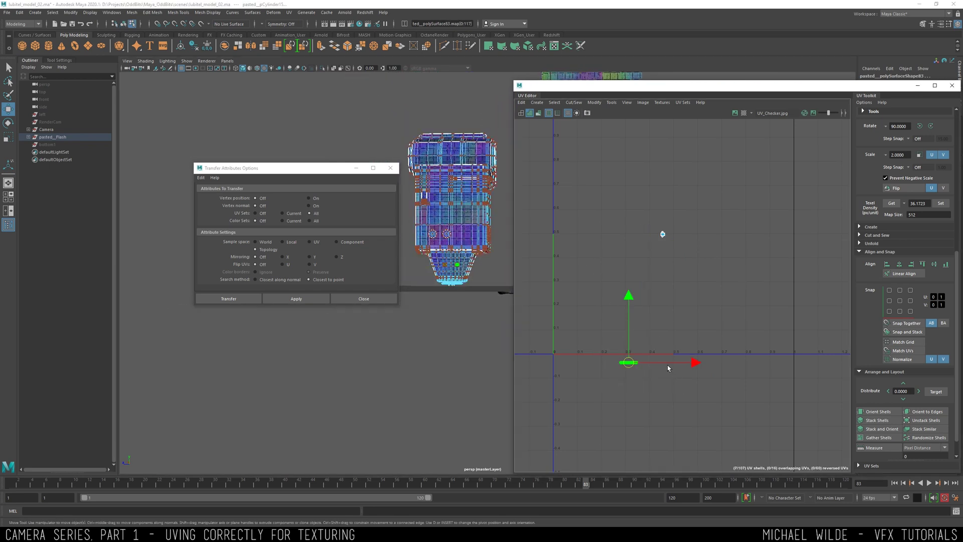
scroll(667, 365, down, 4)
alt+middle_drag(674, 337, 602, 306)
scroll(601, 308, down, 3)
scroll(597, 282, up, 1)
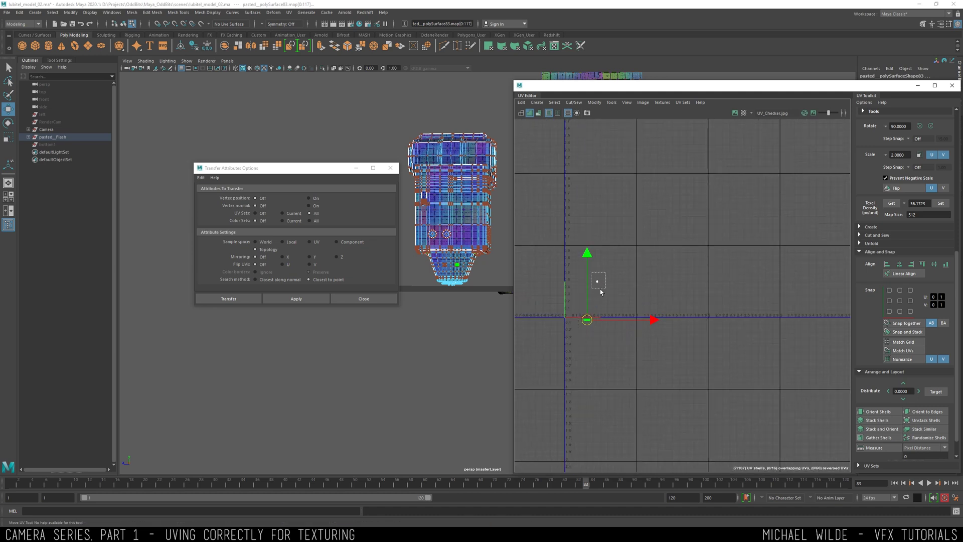
drag(601, 291, 601, 292)
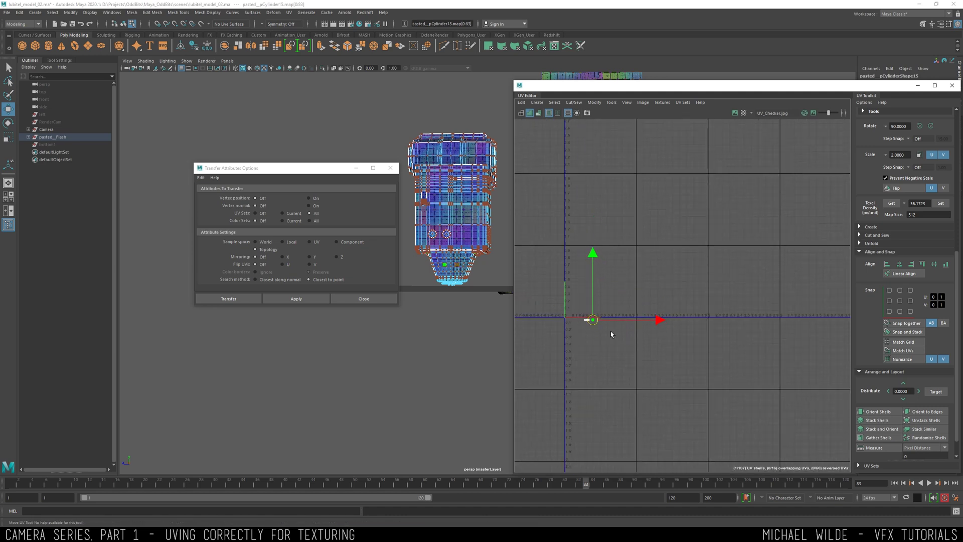
Move the screw and cylinder shells together into the flash layout beside the foot's shells, and return to object selection.
scroll(621, 331, down, 4)
drag(622, 332, 598, 322)
drag(662, 317, 796, 282)
scroll(796, 282, down, 1)
alt+middle_drag(796, 283, 597, 282)
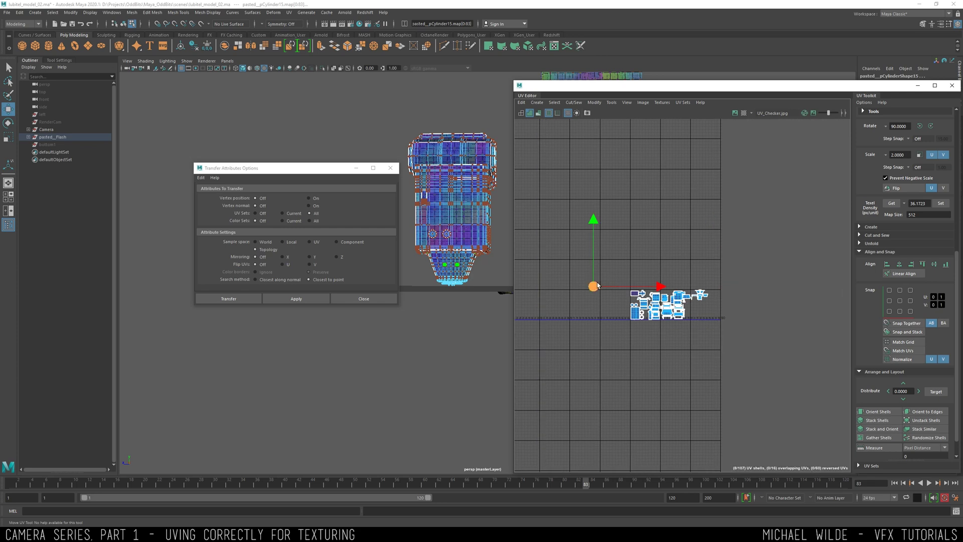
scroll(691, 299, up, 5)
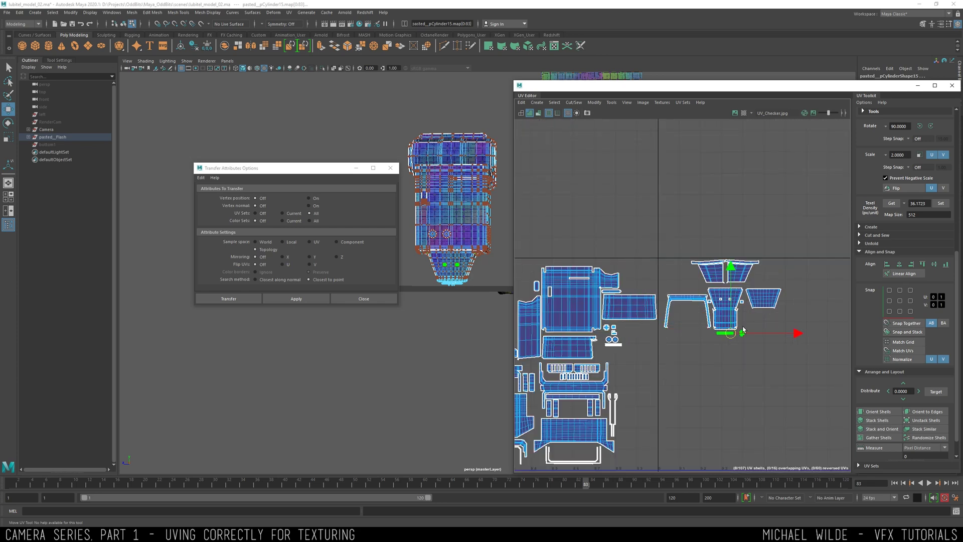
alt+drag(467, 235, 457, 238)
right_drag(456, 238, 489, 216)
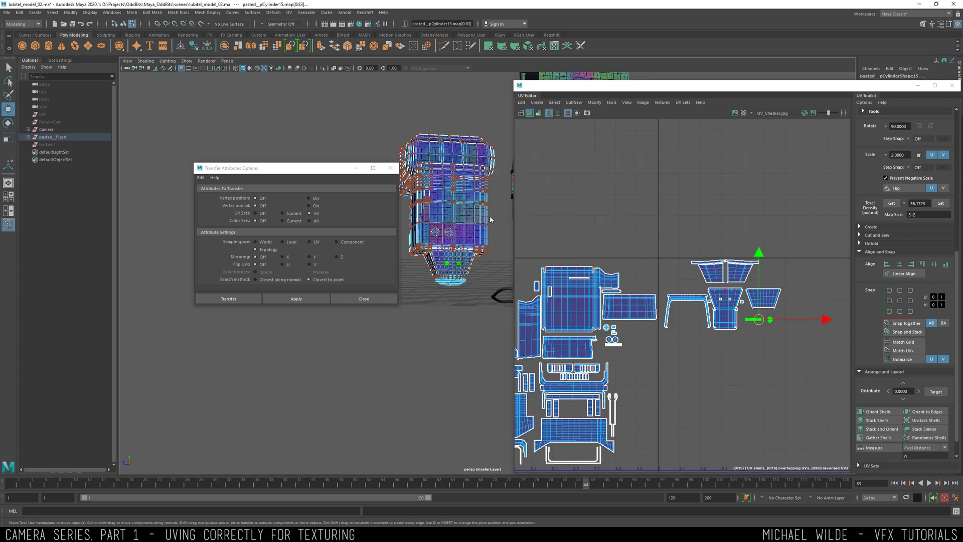
Apply automatic UV mapping to the toothed disc at the base of the flash.
click(453, 260)
scroll(477, 279, up, 3)
alt+drag(476, 279, 429, 229)
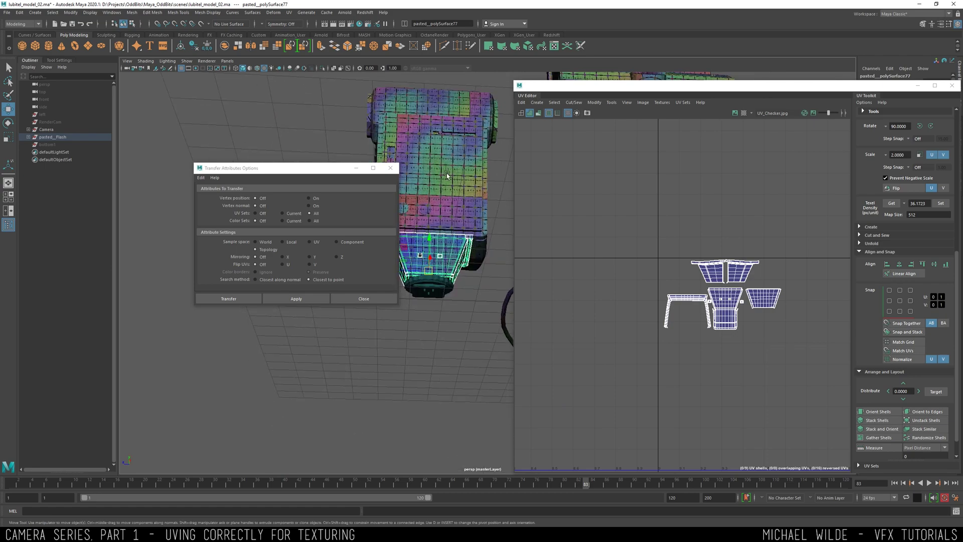
alt+drag(446, 173, 631, 244)
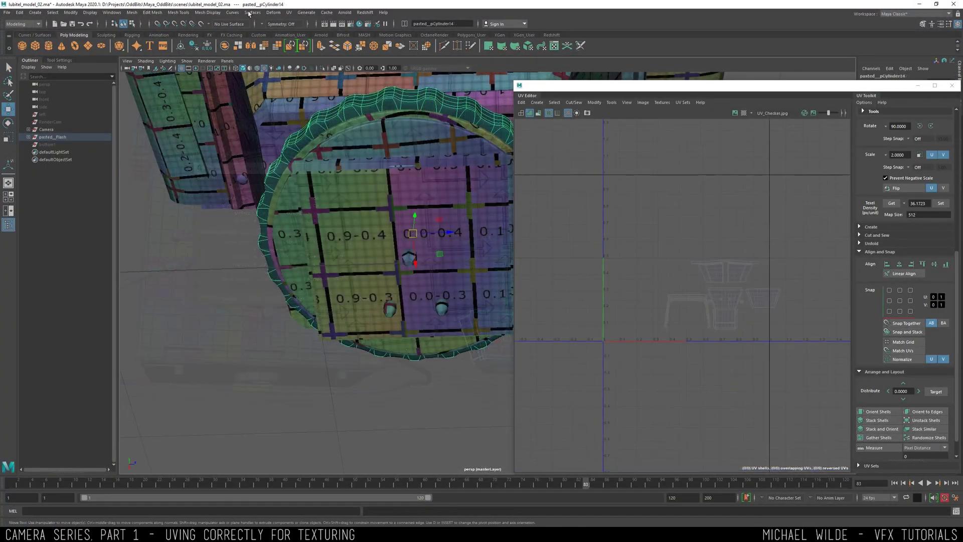
click(289, 12)
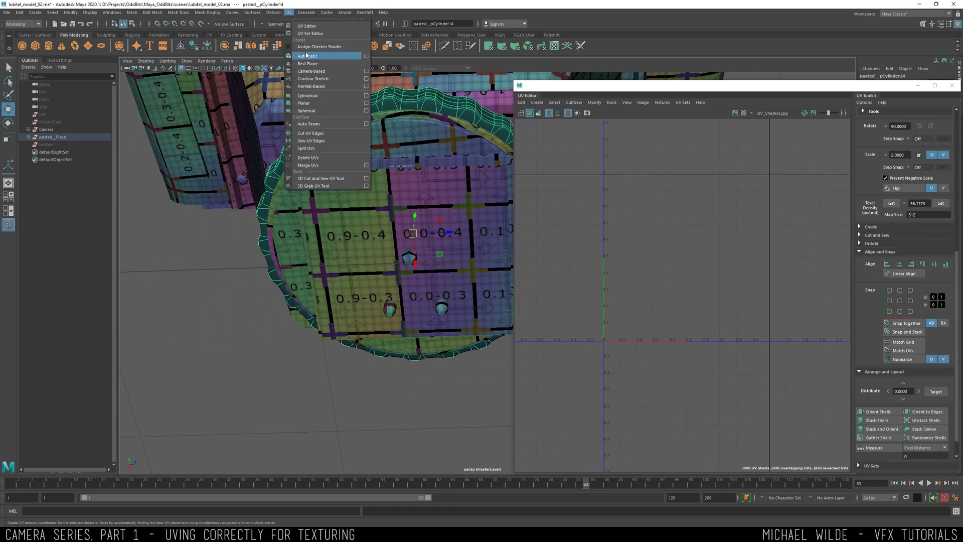
click(307, 55)
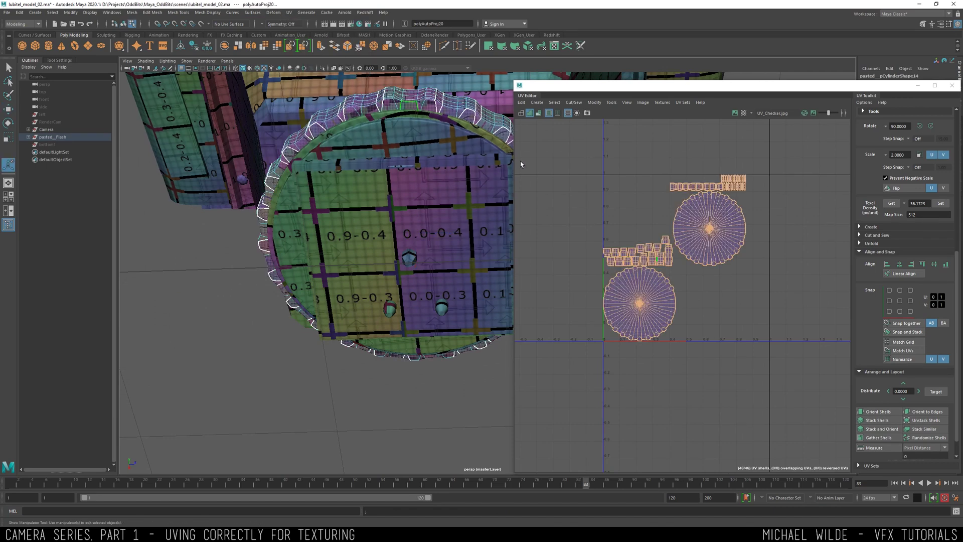
Isolate the toothed disc in the viewport and display it without smoothing.
key(1)
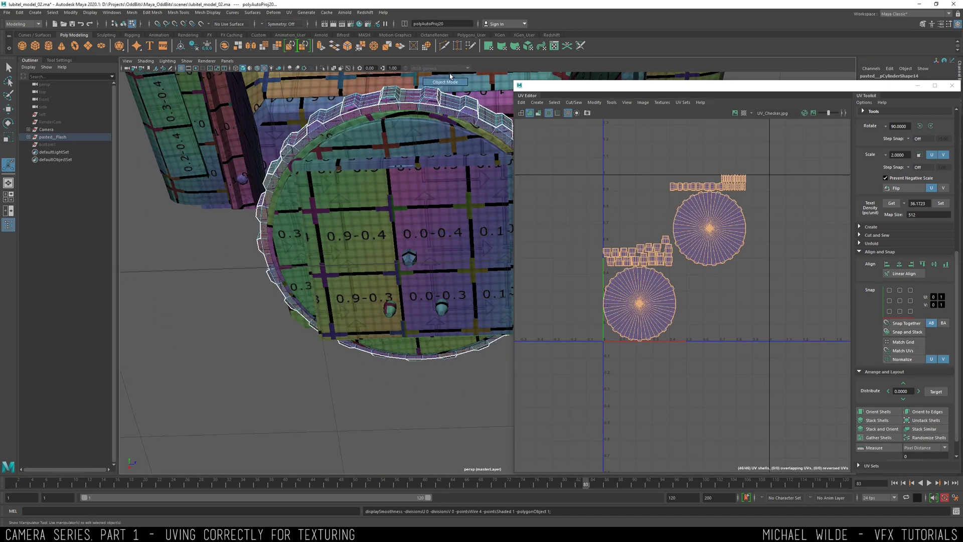
key(q)
click(323, 68)
key(3)
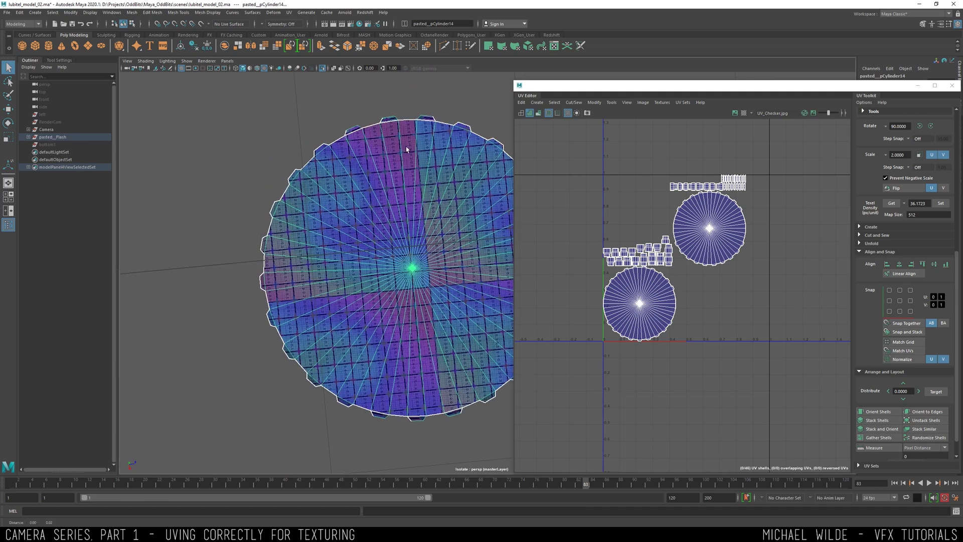
key(1)
Extrude all the faces around the centre vertex of the disc's flat cap, keeping the extrusion settings unobstructed.
right_click(427, 302)
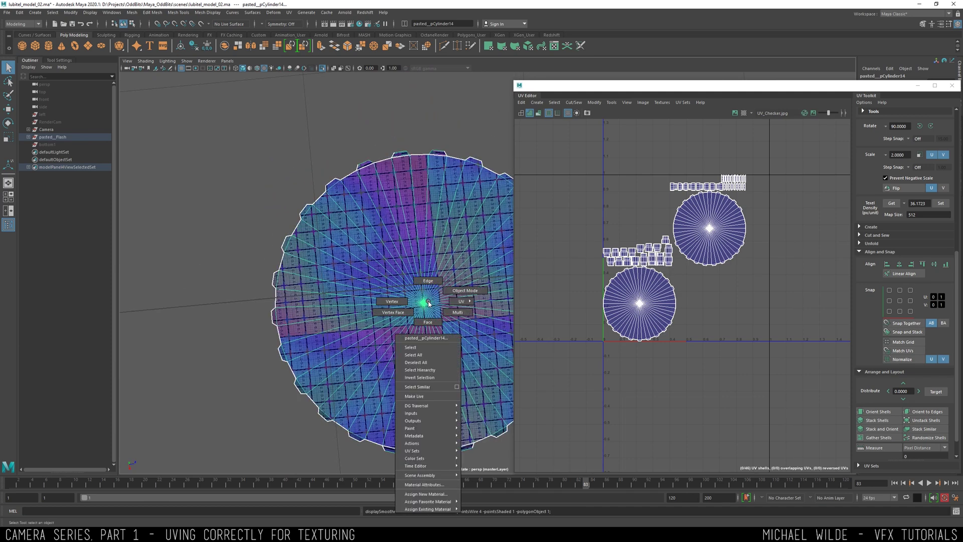
click(389, 301)
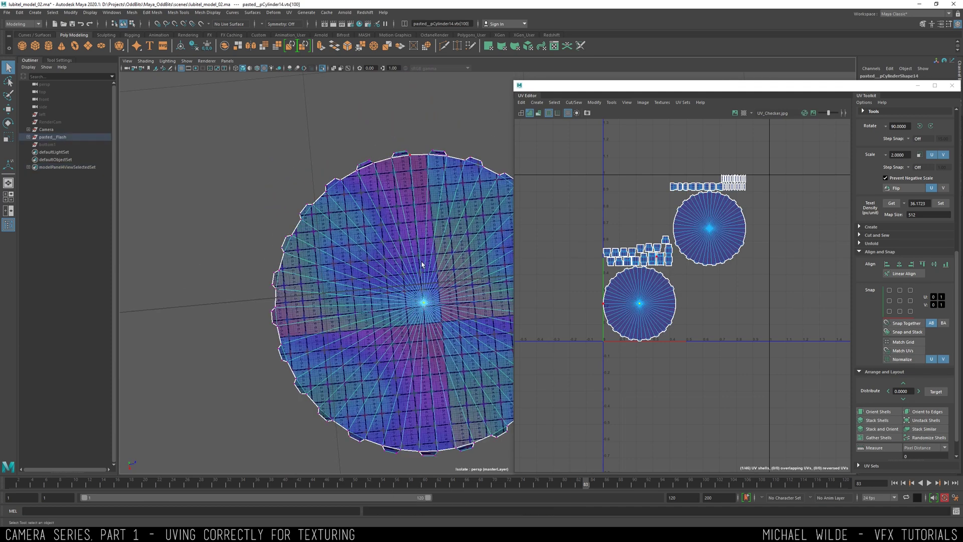
key(ctrl+F11)
shift+right_drag(401, 209, 399, 230)
alt+middle_drag(450, 284, 397, 240)
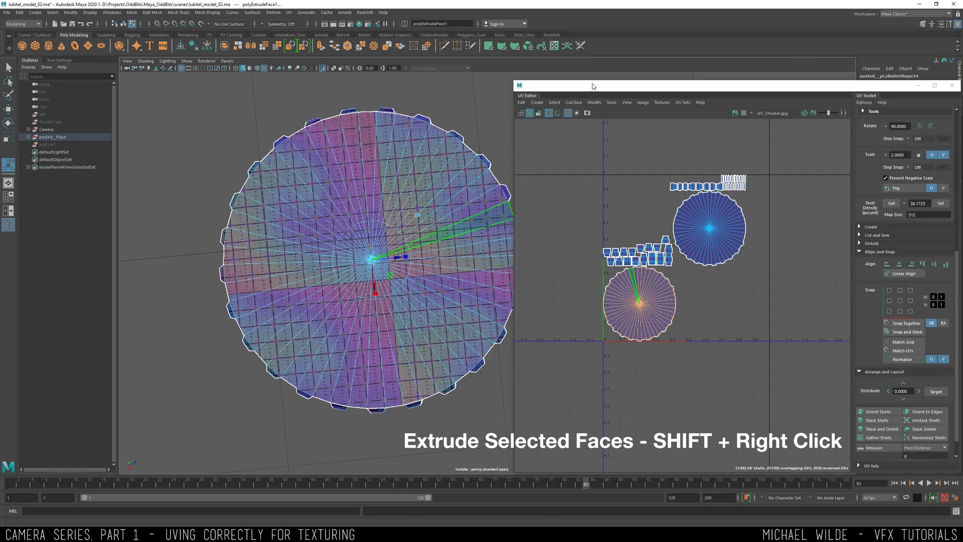
drag(592, 86, 829, 104)
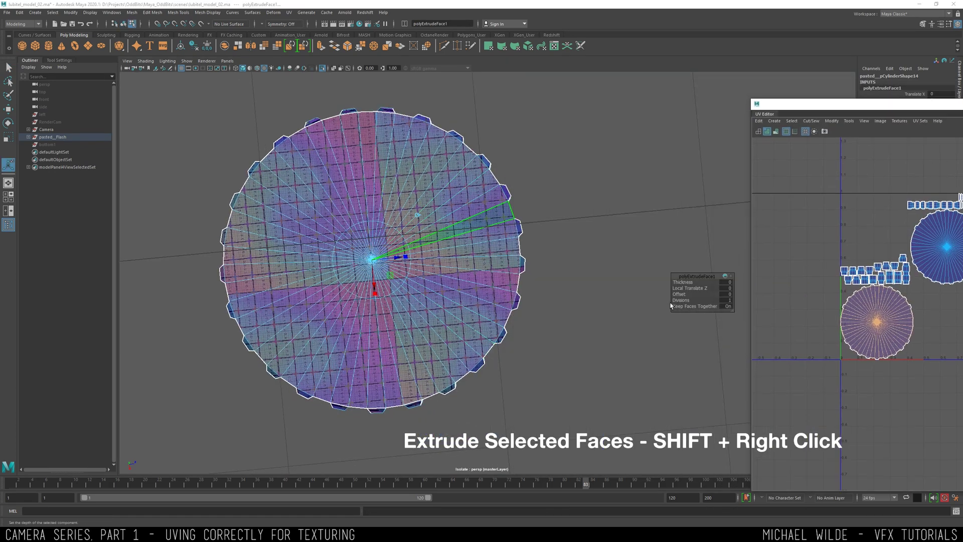
Try a thickness of 0.1 on the extruded cap faces and undo it.
click(727, 283)
text(.1)
key(Return)
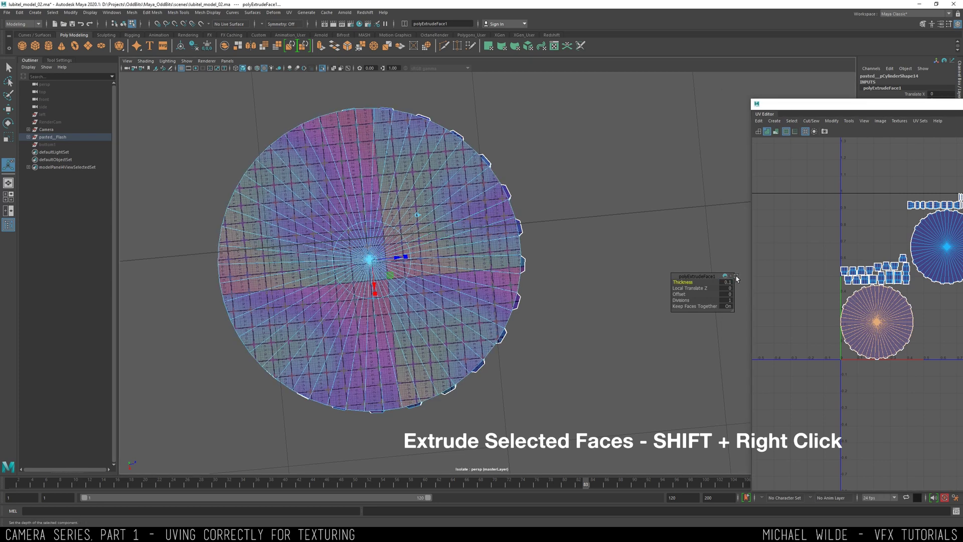
key(ctrl+z)
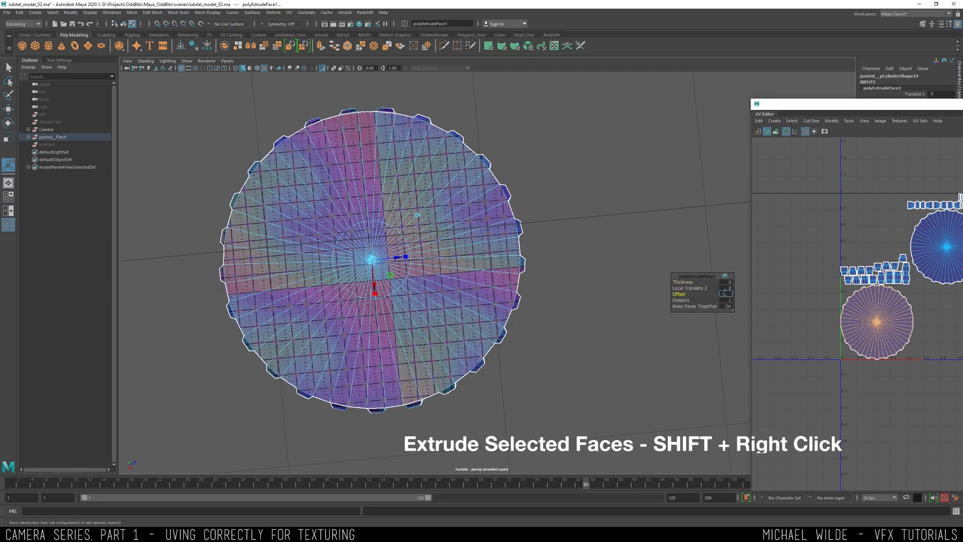
Inset the extruded cap faces by trying an offset of 0.1 and settling on 0.01.
text(.1)
key(Return)
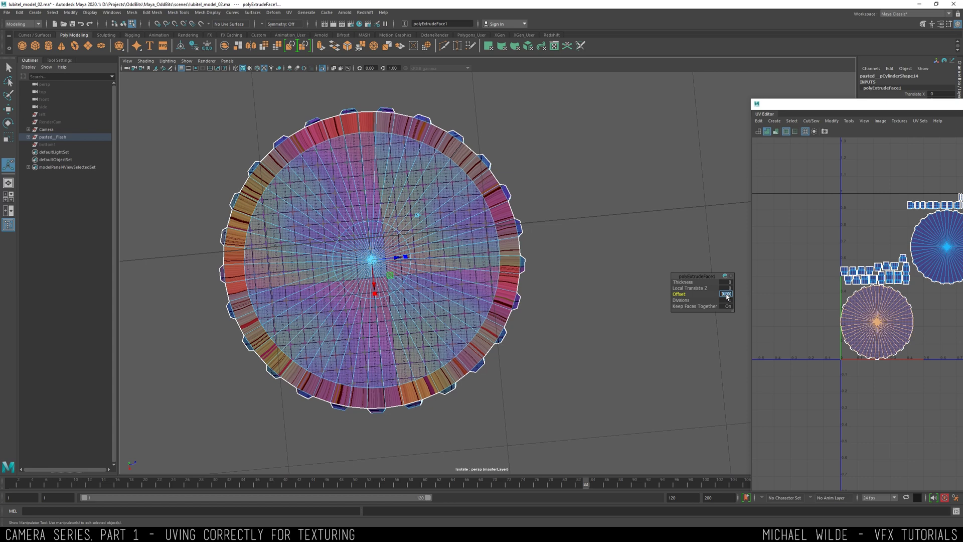
text(.01)
key(Return)
Extrude the disc's opposite cap faces with an offset of 0.01 and return to object selection.
alt+drag(363, 222, 546, 361)
click(467, 188)
shift+right_drag(466, 188, 468, 210)
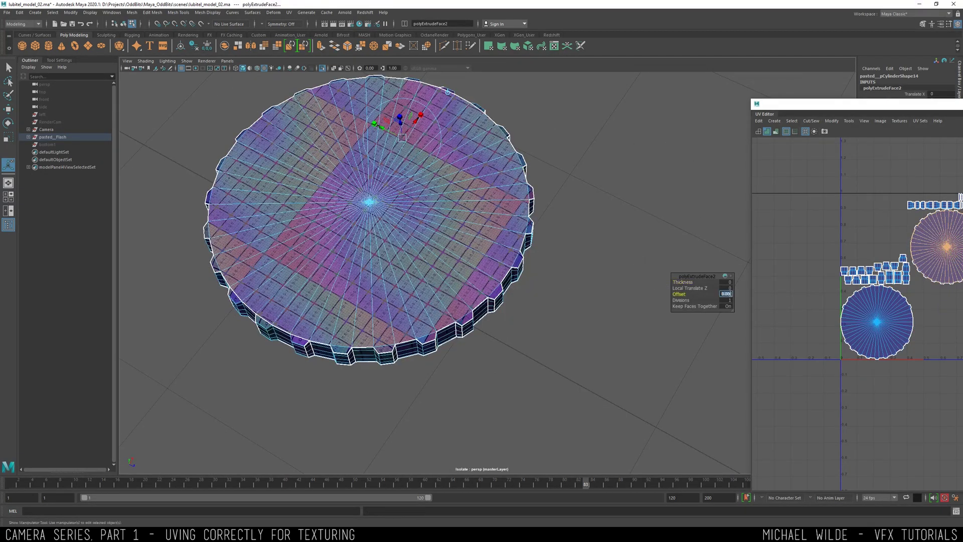
click(730, 293)
text(.01)
key(Return)
right_drag(499, 240, 508, 198)
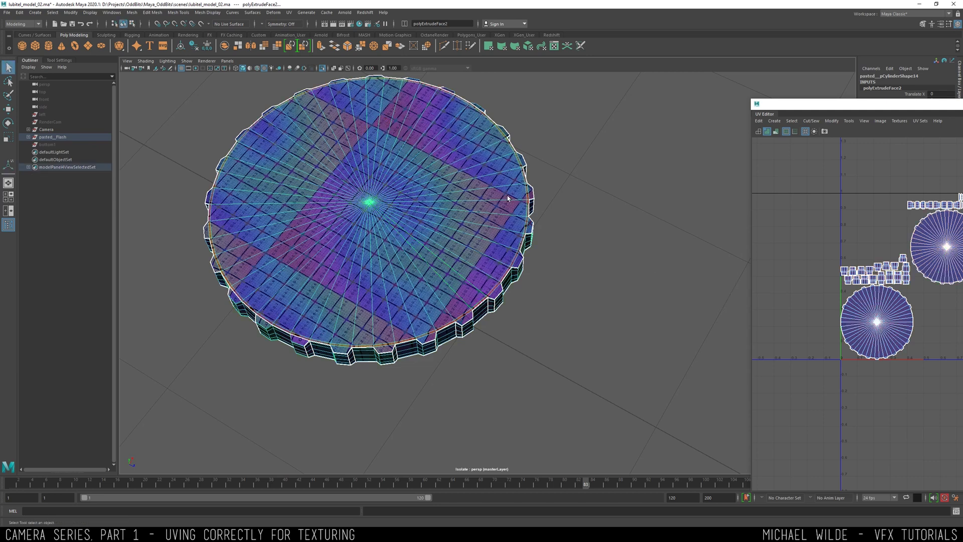
Reapply automatic UV mapping to the toothed disc with its new supporting edges on both caps.
click(290, 14)
click(304, 46)
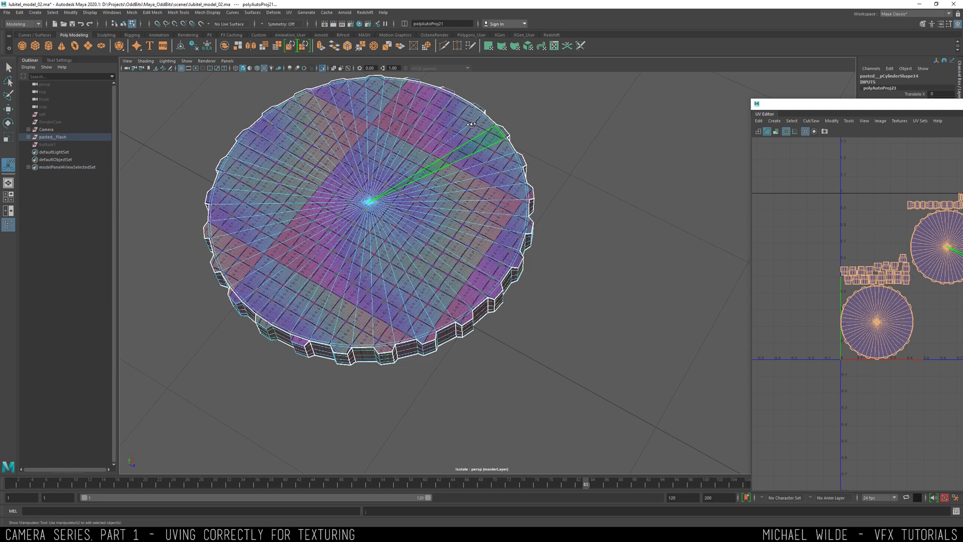
alt+drag(369, 181, 491, 82)
scroll(826, 211, up, 3)
alt+middle_drag(912, 245, 834, 237)
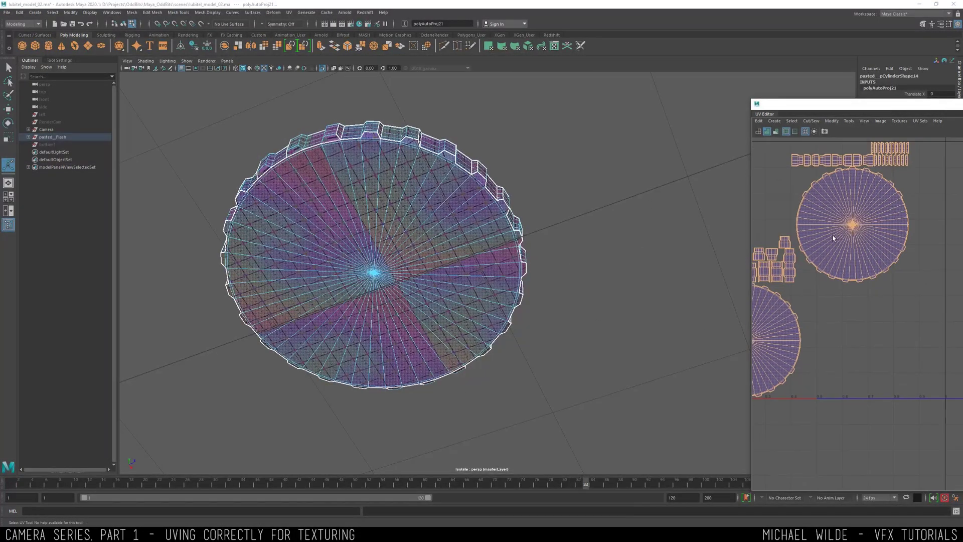
Try sewing a side piece onto a cap's UV shell along its rim edge and undo it.
scroll(865, 227, up, 2)
click(860, 213)
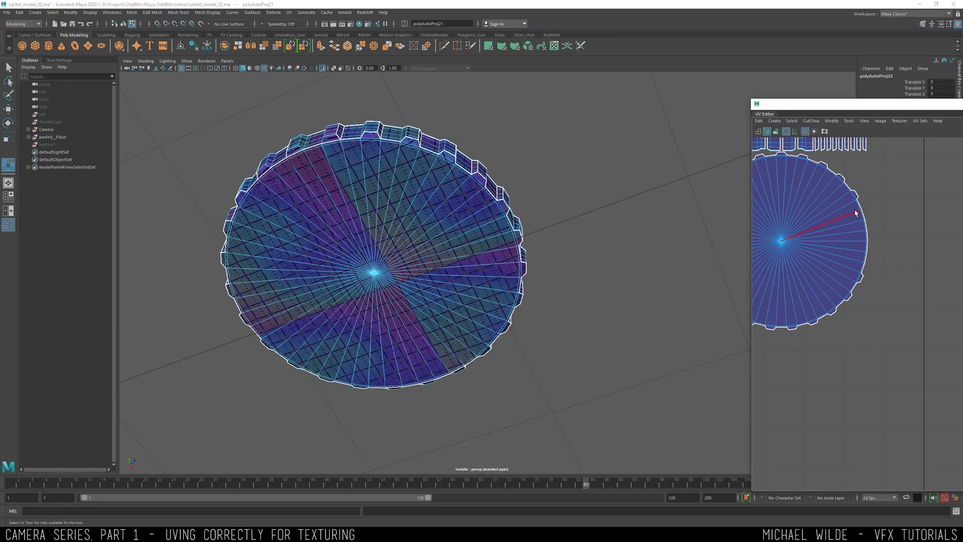
scroll(861, 212, up, 3)
click(861, 213)
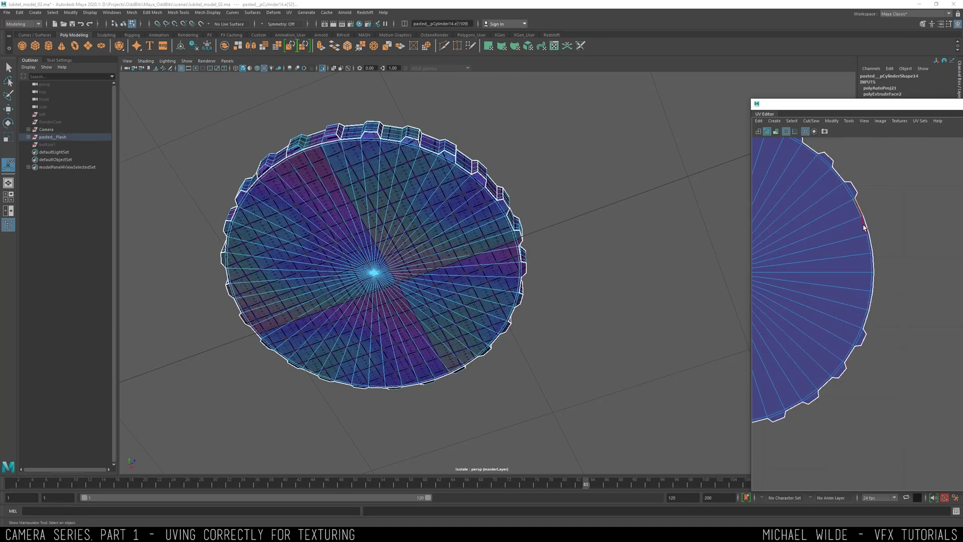
scroll(878, 264, down, 5)
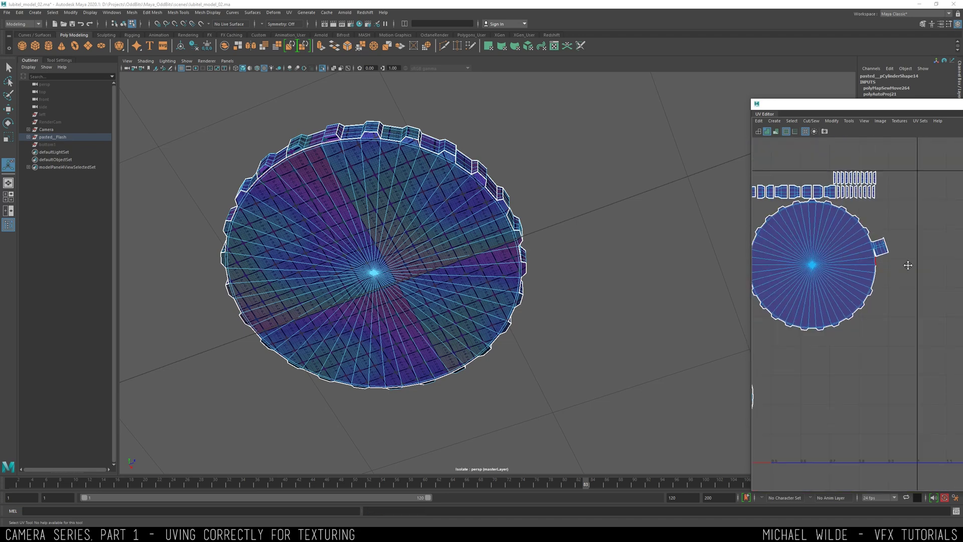
alt+middle_drag(907, 264, 961, 282)
key(ctrl+z)
alt+middle_drag(810, 310, 850, 227)
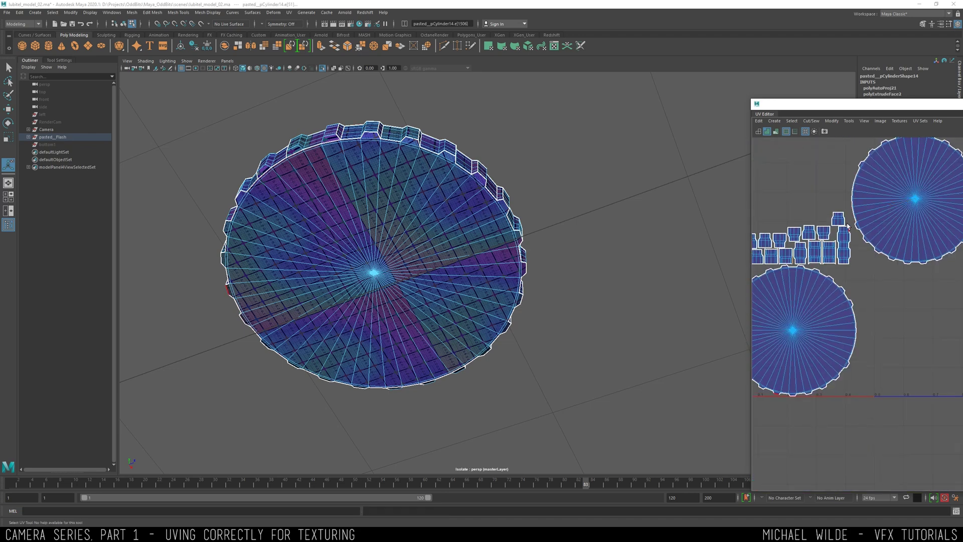
scroll(856, 282, up, 5)
click(841, 329)
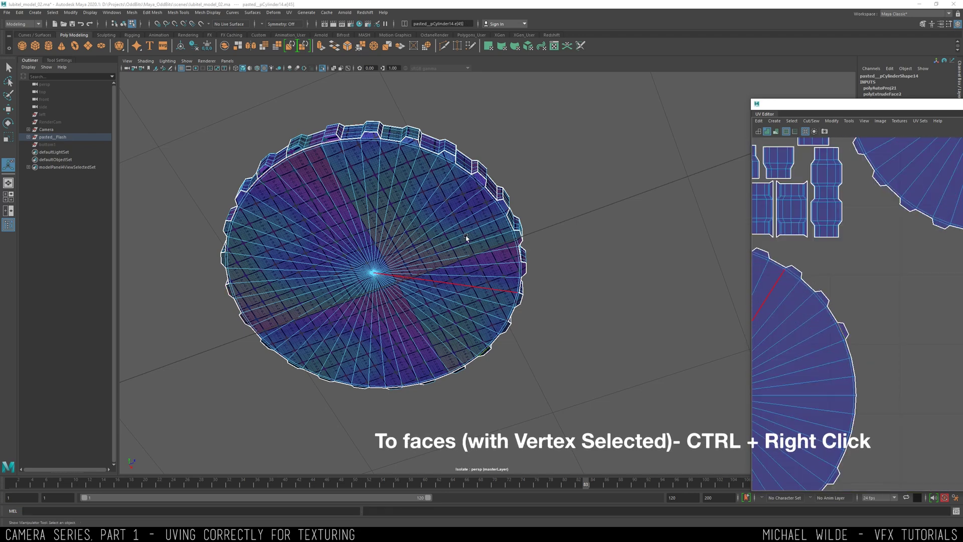
Select the centre vertices of both disc caps, convert them to faces, and grow the selection over the complete caps.
alt+drag(466, 238, 460, 194)
alt+right_drag(460, 193, 509, 249)
alt+drag(508, 249, 506, 269)
ctrl+right_drag(352, 186, 429, 262)
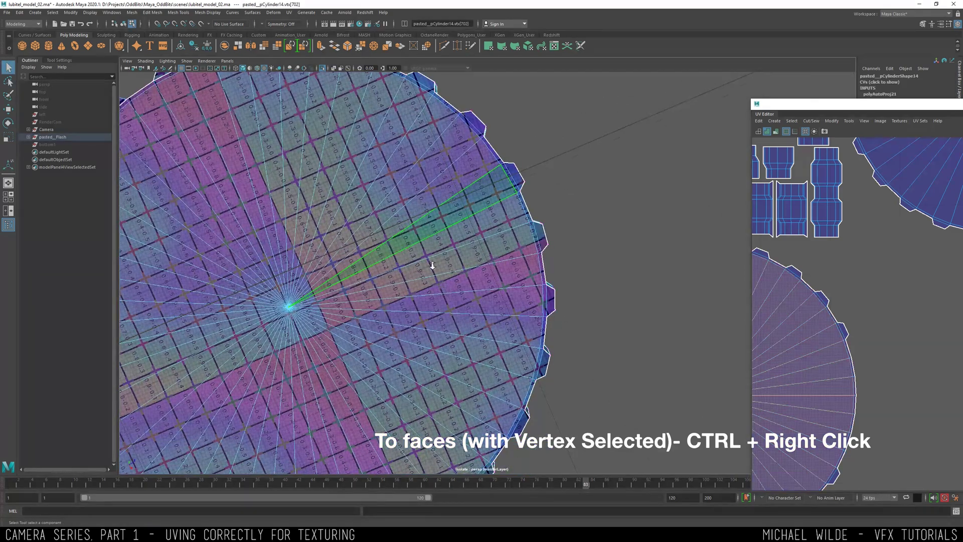
alt+drag(430, 262, 396, 271)
click(310, 180)
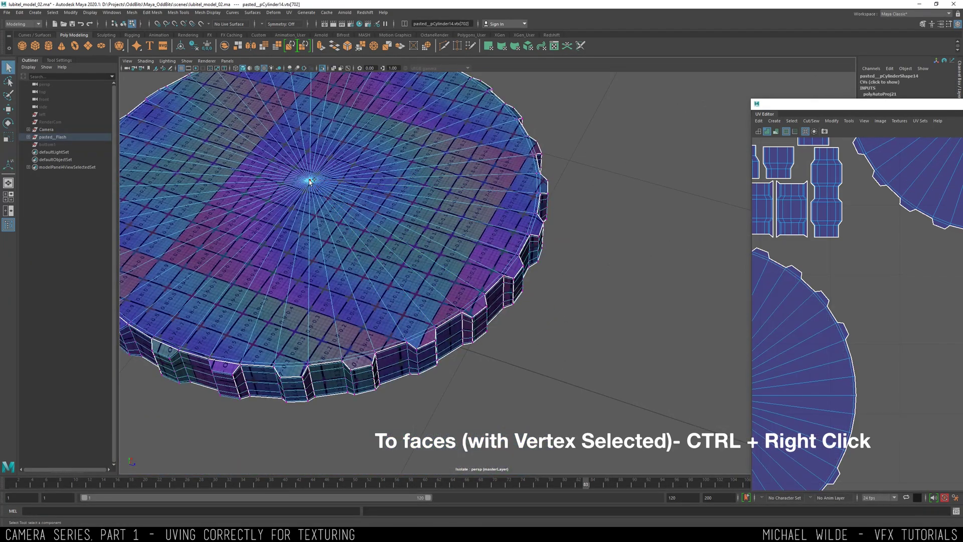
alt+drag(314, 184, 365, 287)
click(365, 287)
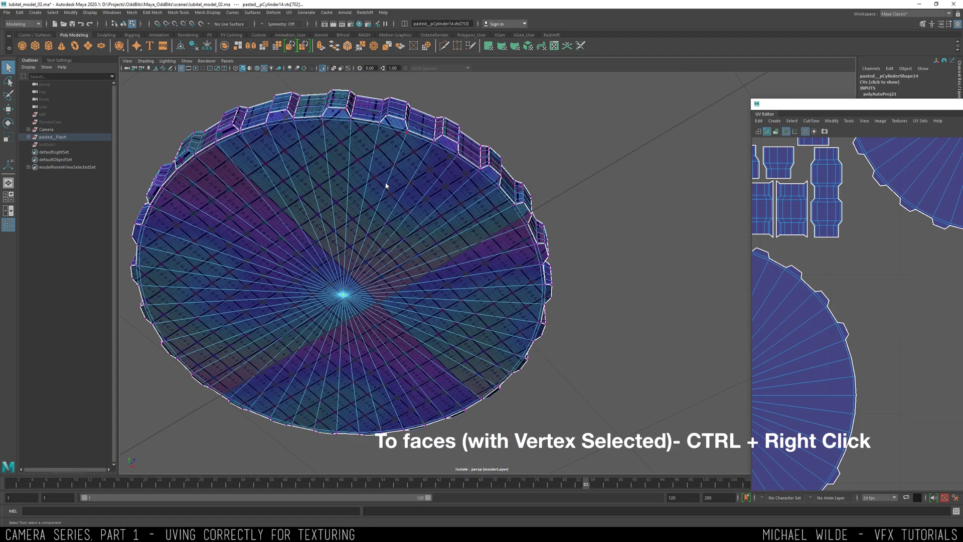
ctrl+right_drag(386, 186, 424, 228)
alt+drag(424, 227, 442, 286)
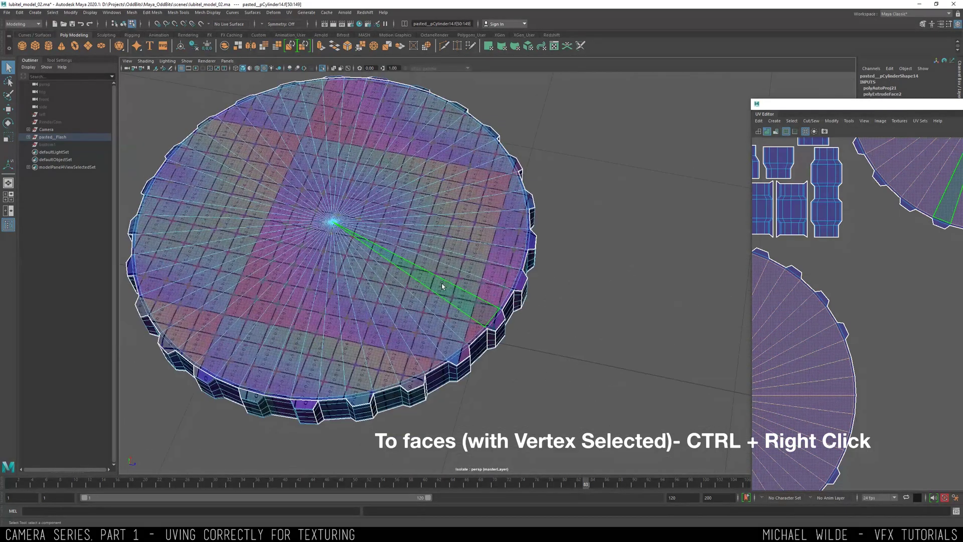
key(shift+period)
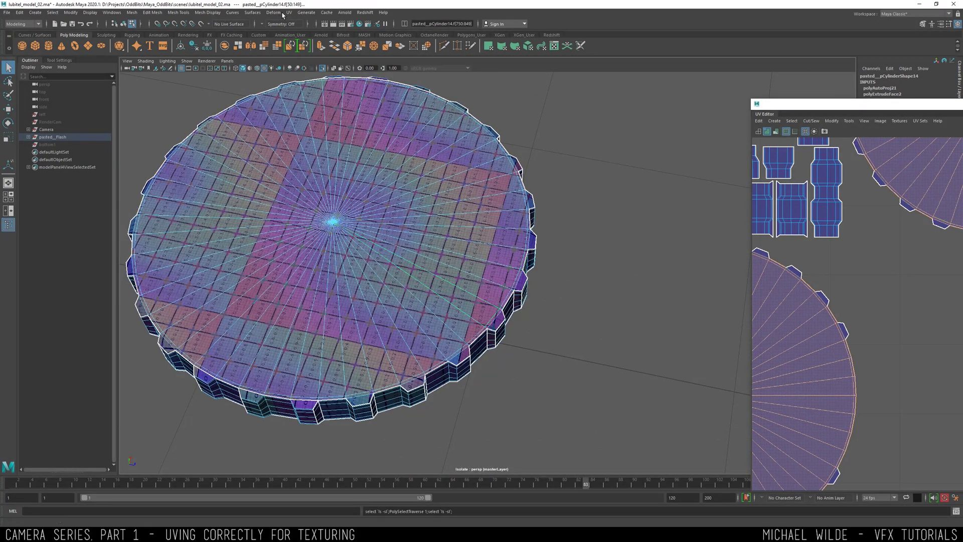
Apply automatic UV mapping to the selected cap faces so they separate from the disc's toothed side.
click(288, 13)
click(304, 57)
scroll(702, 228, down, 3)
scroll(765, 243, down, 3)
alt+middle_drag(822, 265, 868, 249)
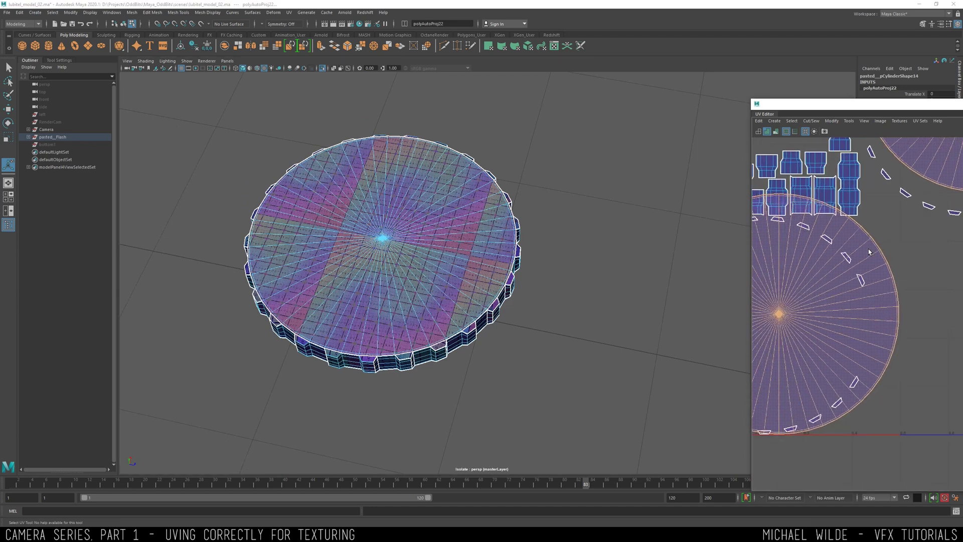
scroll(869, 251, down, 3)
Convert the cap selection to UVs and move both round cap shells outside the first UV tile, clear of the side pieces.
ctrl+right_drag(845, 221, 912, 223)
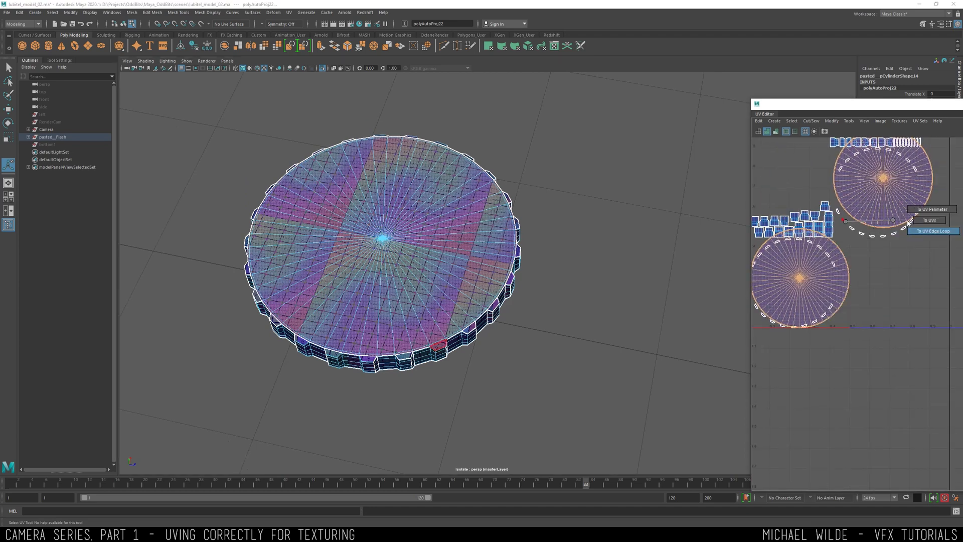
drag(898, 105, 672, 83)
scroll(677, 242, down, 4)
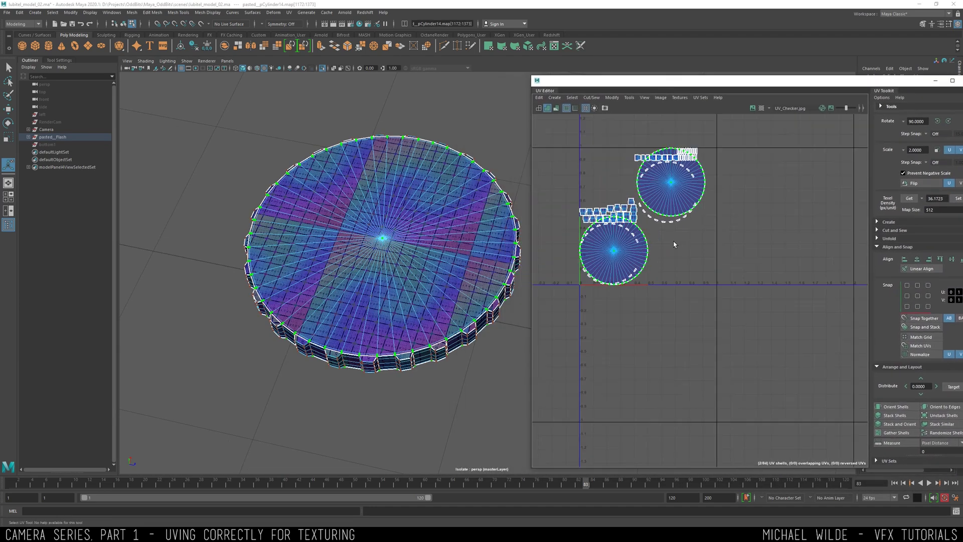
key(w)
drag(652, 221, 781, 230)
alt+middle_drag(630, 204, 660, 206)
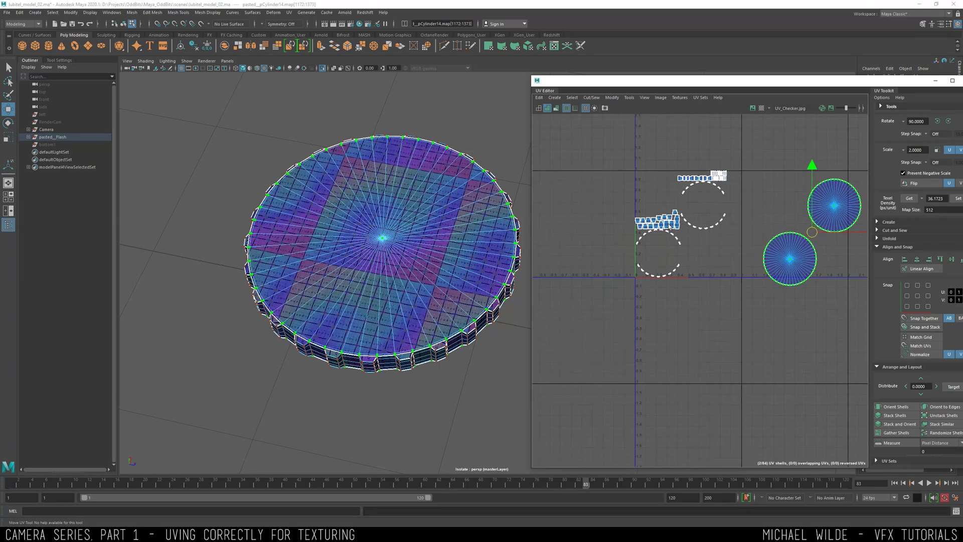
Apply automatic UV mapping to the disc's remaining side and tooth faces, leaving the two cap shells out.
drag(585, 126, 738, 311)
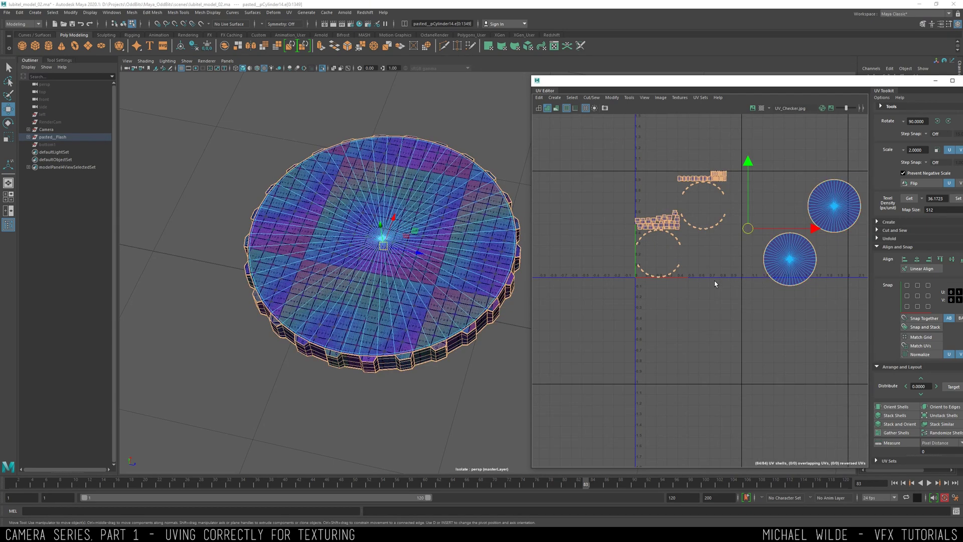
click(289, 13)
click(309, 53)
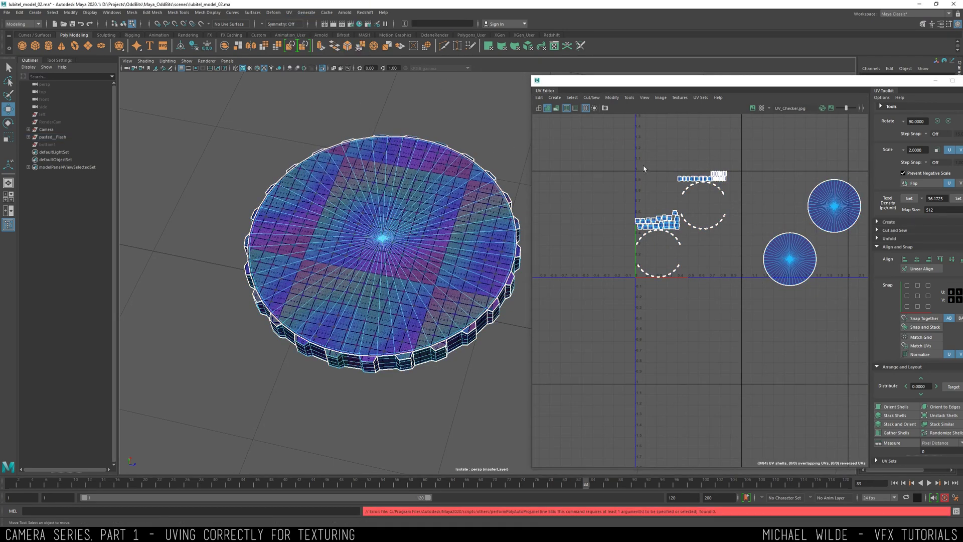
drag(585, 127, 722, 273)
click(289, 12)
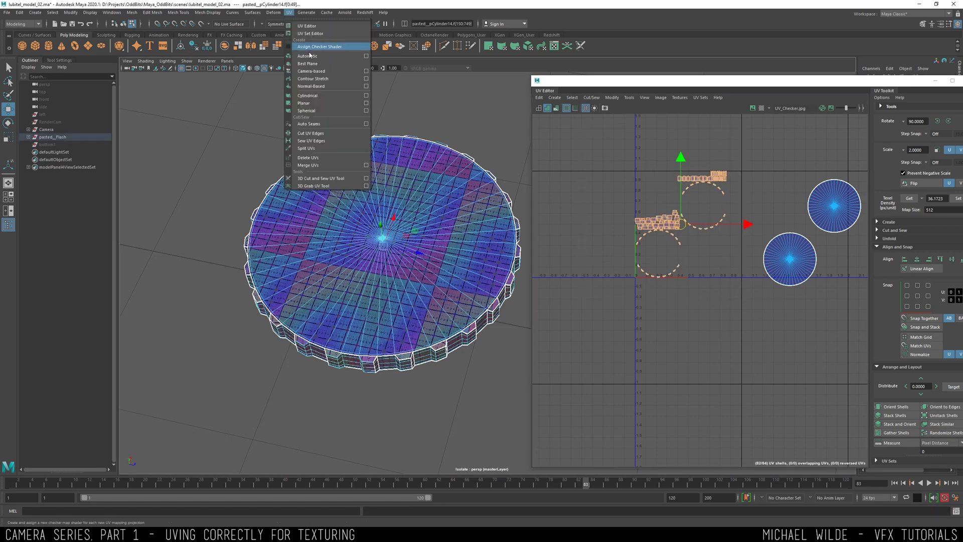
click(309, 54)
scroll(721, 227, up, 5)
click(638, 157)
scroll(602, 150, down, 3)
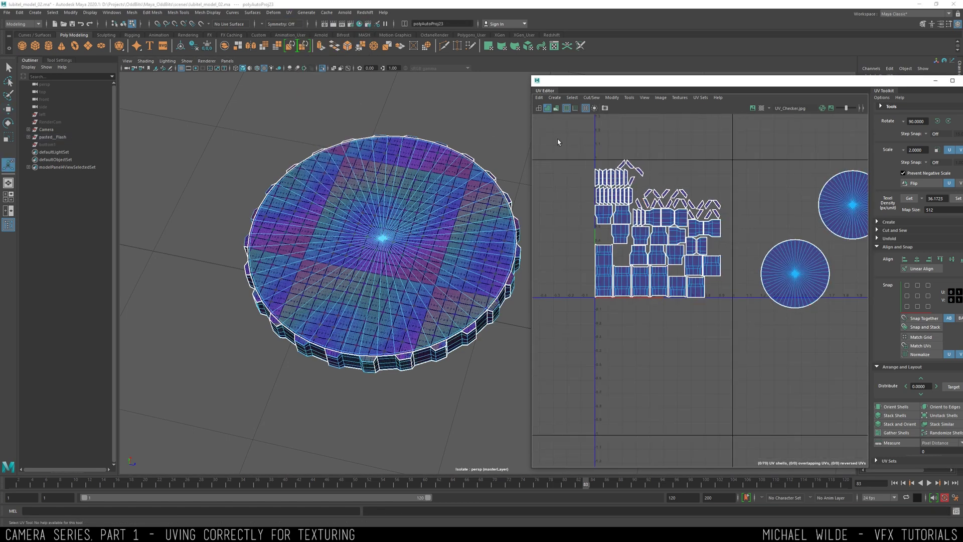
Move and sew all edges of the side pieces into one long strip and optimize the strip's UVs.
drag(721, 326, 725, 326)
alt+middle_drag(762, 259, 681, 247)
ctrl+drag(660, 122, 823, 313)
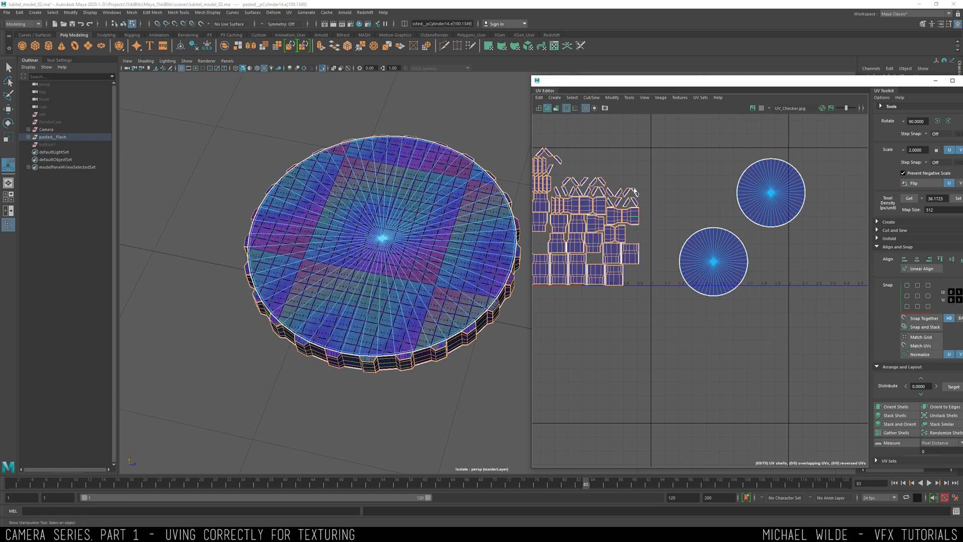
key(shift+s)
alt+middle_drag(621, 182, 706, 129)
scroll(675, 272, down, 4)
alt+middle_drag(675, 275, 671, 187)
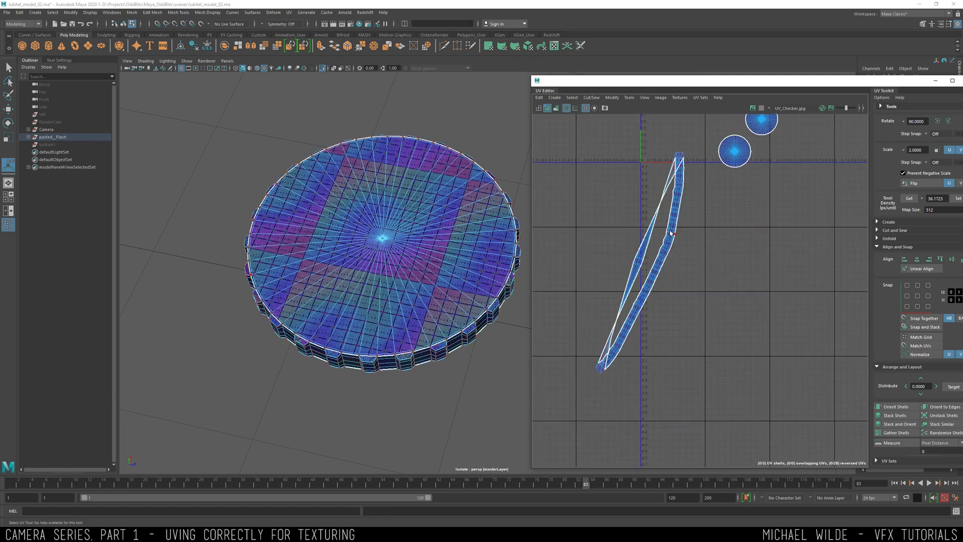
ctrl+right_drag(658, 212, 726, 259)
shift+right_drag(670, 200, 656, 240)
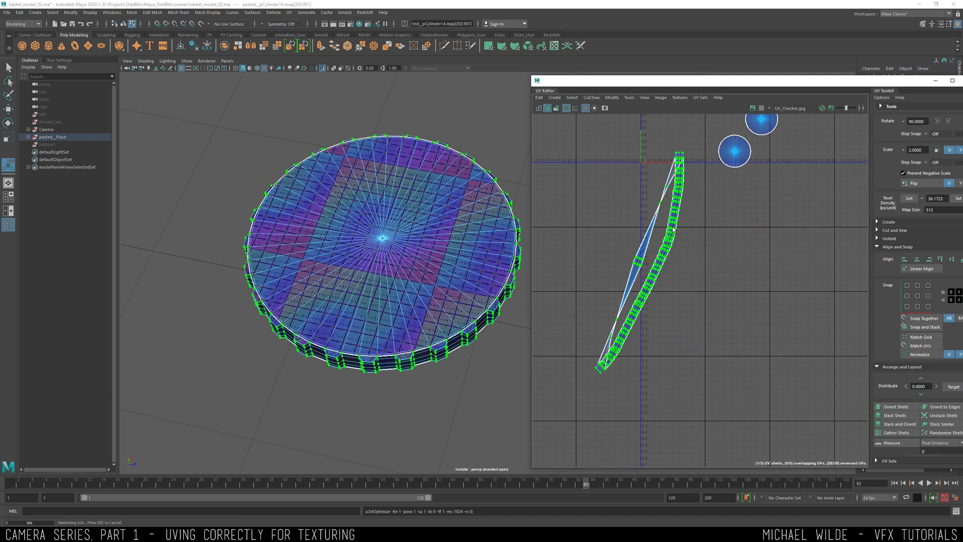
Cut the side strip's UVs open along a vertical edge line on the disc's toothed wall.
alt+drag(419, 257, 538, 296)
scroll(384, 220, up, 4)
scroll(385, 222, up, 5)
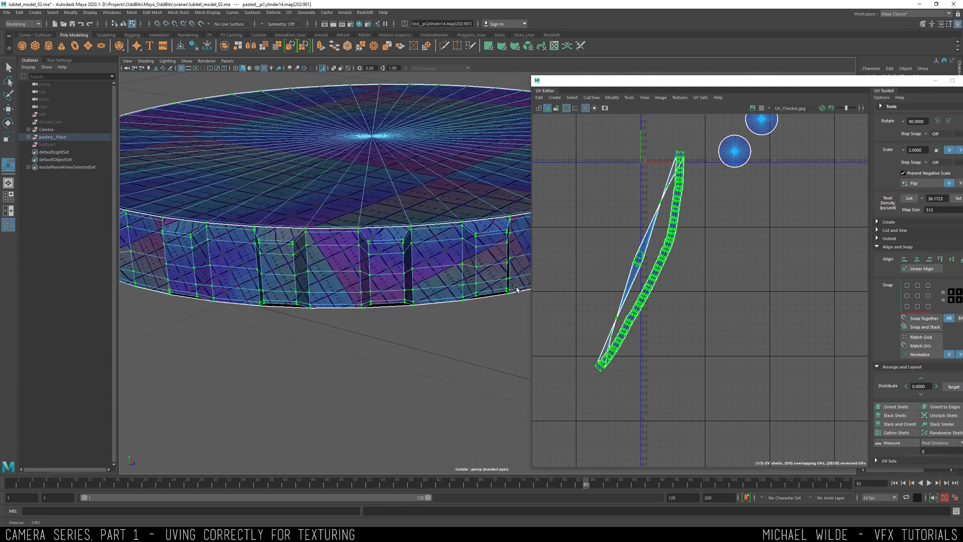
click(372, 227)
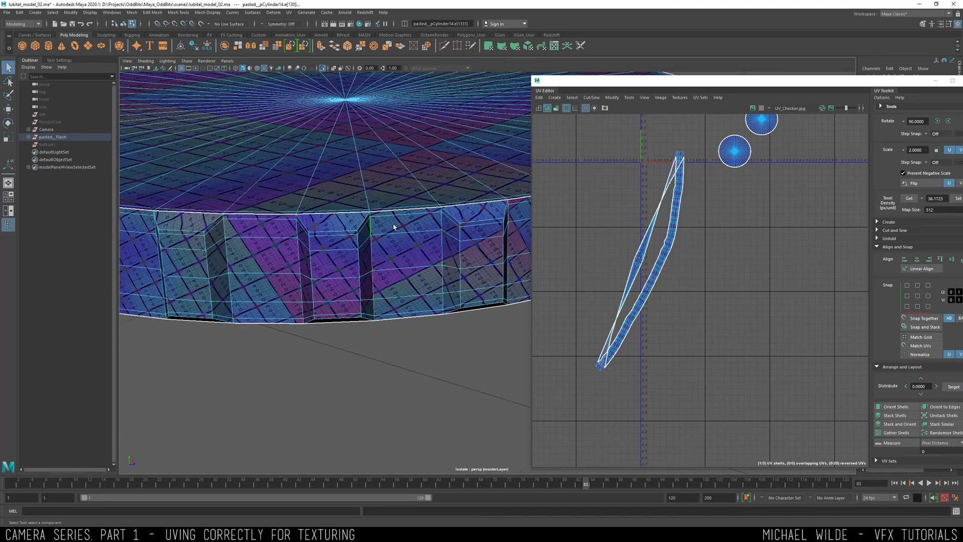
alt+drag(401, 221, 411, 163)
shift+right_click(660, 178)
click(633, 189)
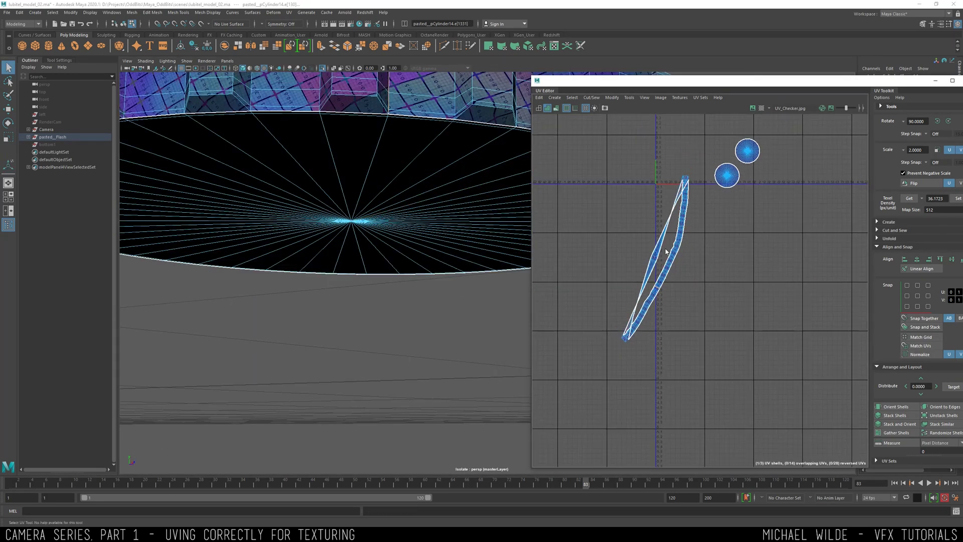
Unfold the side strip, rotate it 90 degrees and orient the shell so it lies horizontally.
shift+right_drag(698, 215, 731, 212)
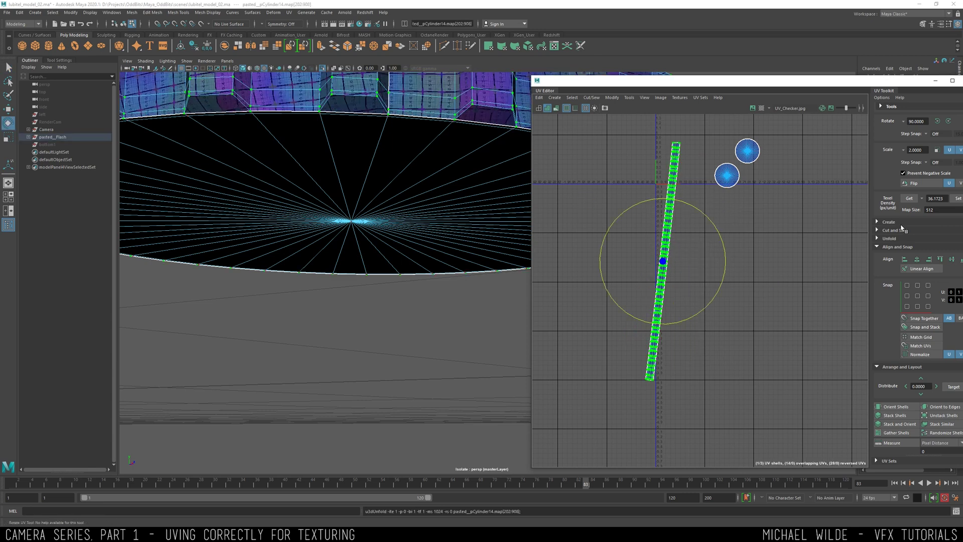
click(948, 122)
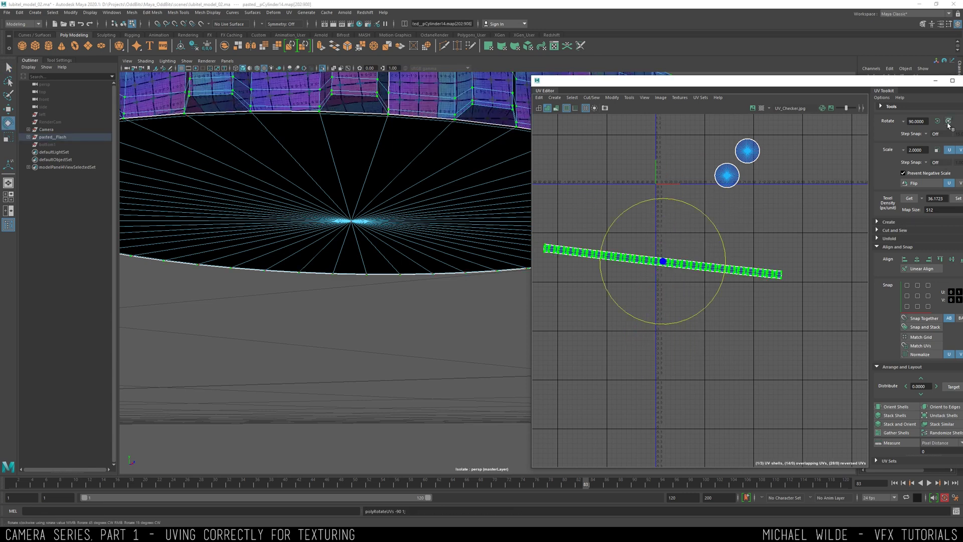
click(892, 406)
Set the texel density of all disc shells to 36.1723 at map size 512 and move the side strip beside the caps.
alt+drag(444, 131, 402, 135)
shift+right_click(661, 200)
click(695, 201)
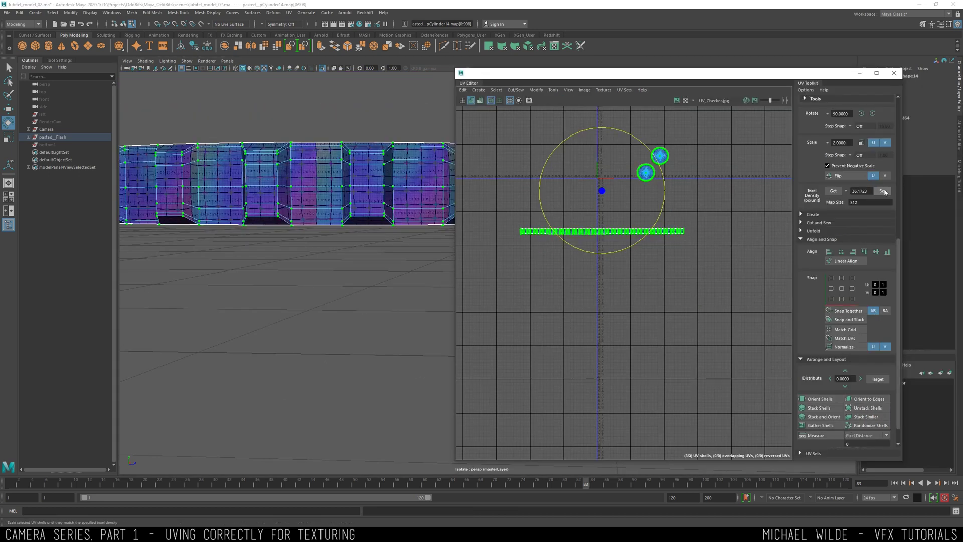
key(w)
click(605, 231)
drag(604, 230, 660, 166)
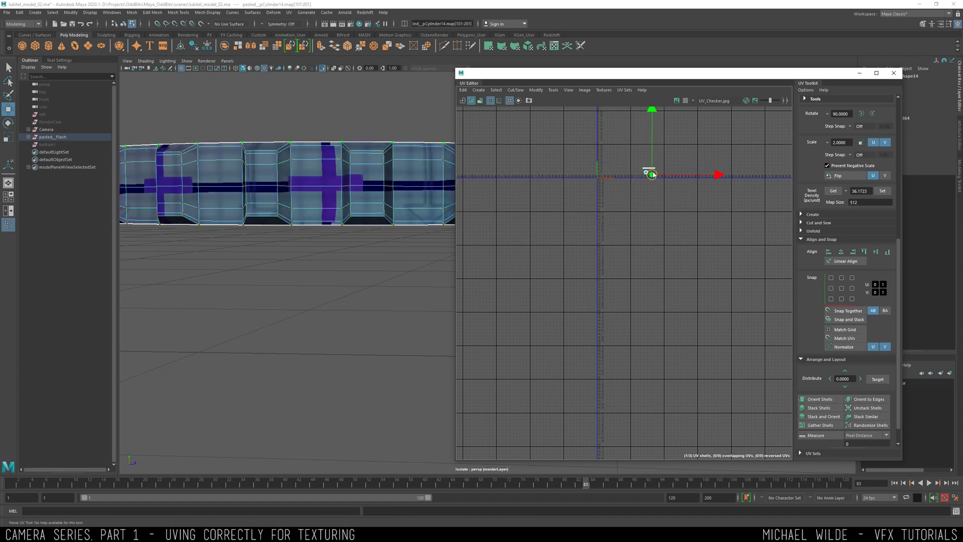
Return to object selection, end the toothed disc's isolation and select the neighbouring flash parts.
alt+drag(329, 156, 367, 97)
right_drag(373, 214, 410, 146)
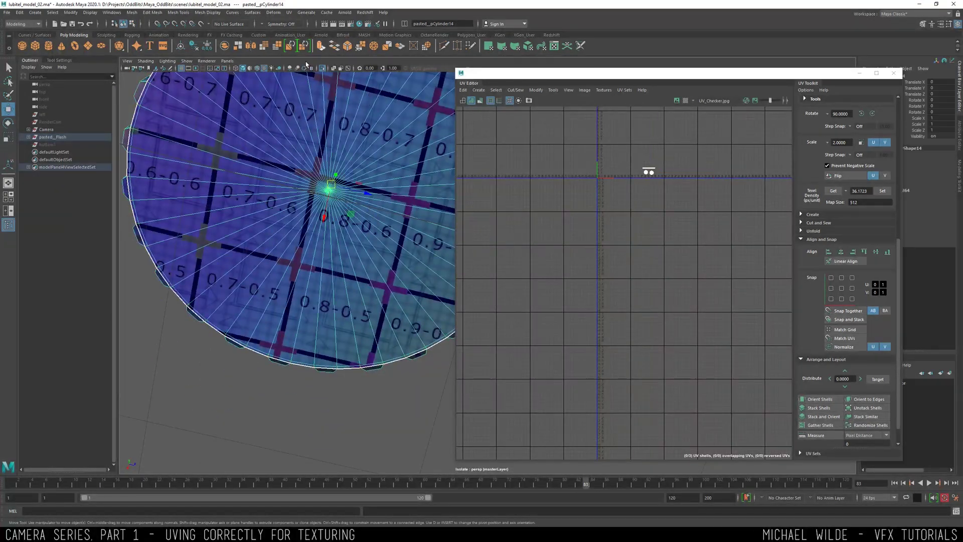
click(324, 69)
alt+drag(346, 146, 335, 106)
click(369, 115)
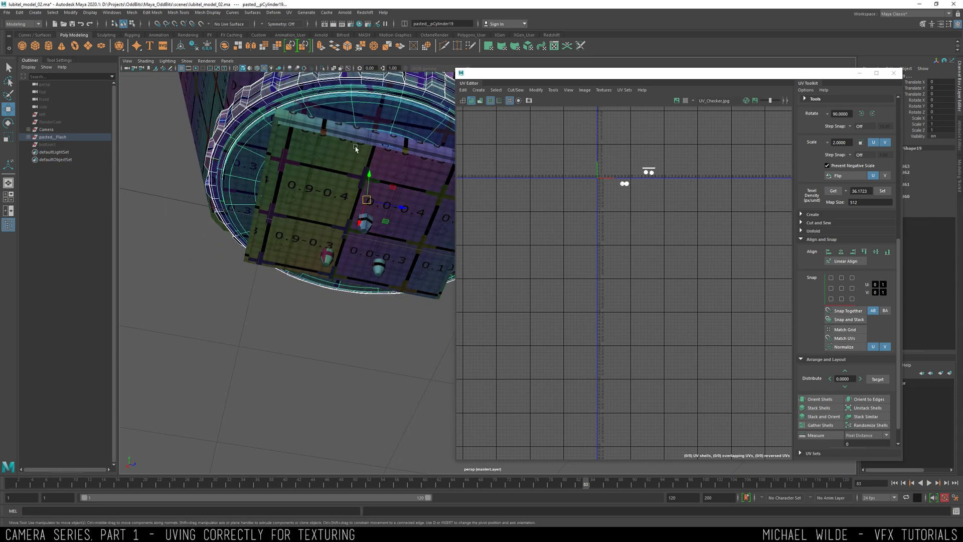
shift+click(359, 151)
alt+drag(359, 151, 357, 168)
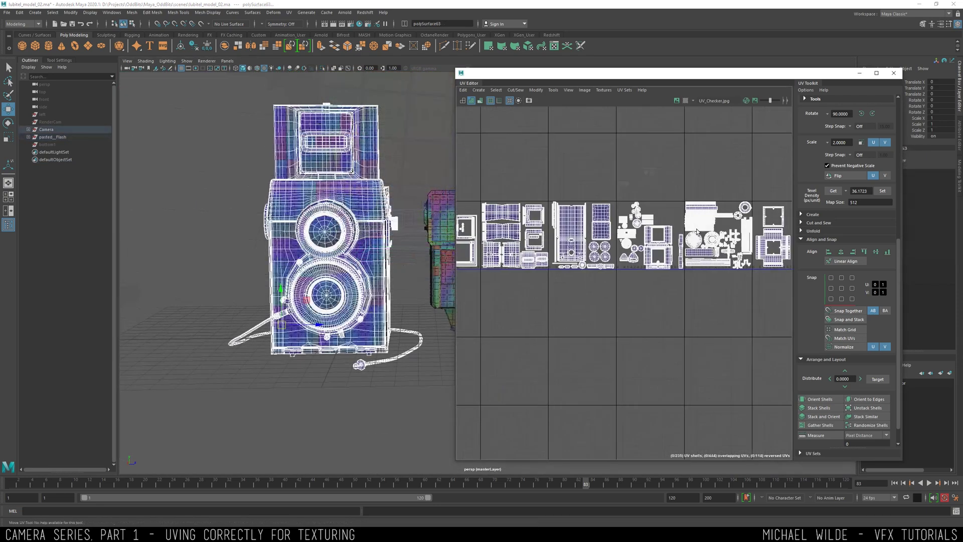
Examine the camera's tiled UV layout by selecting the square frame and lens ring shells and checking them on the model.
scroll(702, 210, up, 4)
click(713, 202)
scroll(713, 203, down, 6)
scroll(708, 220, up, 4)
click(629, 253)
scroll(326, 225, up, 5)
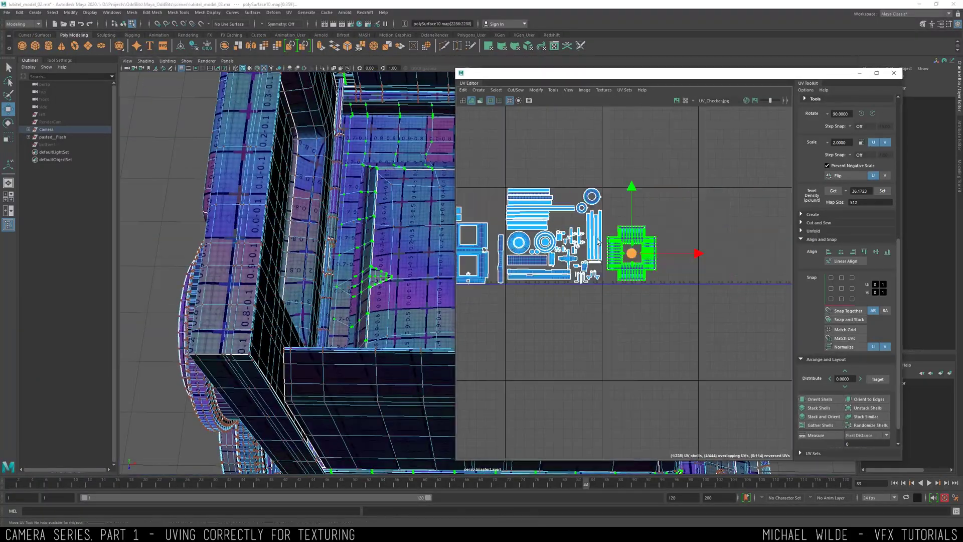
alt+drag(326, 225, 361, 271)
scroll(326, 251, down, 5)
alt+middle_drag(361, 326, 331, 211)
scroll(326, 251, up, 5)
click(501, 252)
scroll(534, 243, up, 4)
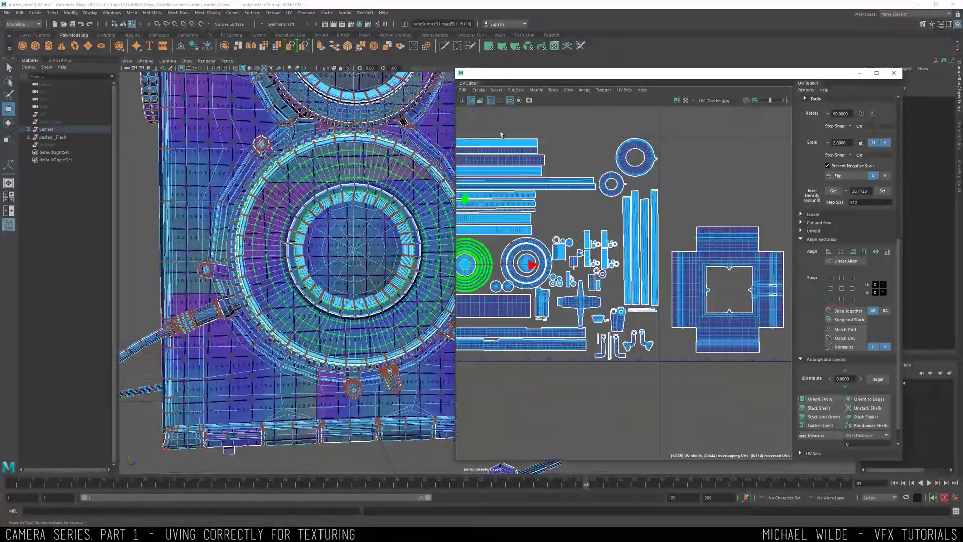
Move the four tall strip shells out of the horizontal strips' tile into the neighbouring tile, beside the double square frame.
scroll(602, 250, down, 3)
alt+middle_drag(542, 250, 647, 256)
drag(747, 257, 659, 251)
key(ctrl+z)
key(ctrl+z)
key(ctrl+z)
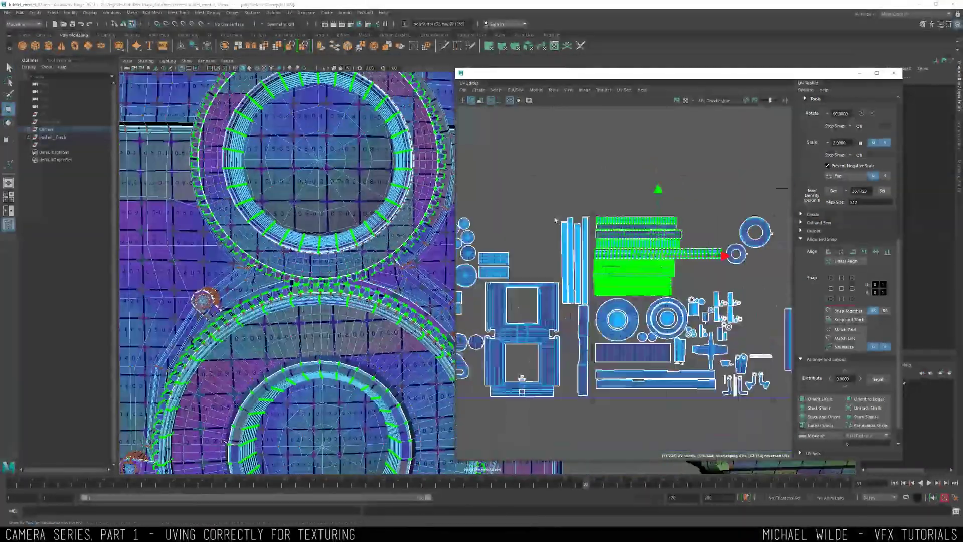
Move the two ring shells into the double frame's tile, placing them above the frame.
key(ctrl+z)
key(ctrl+z)
key(ctrl+z)
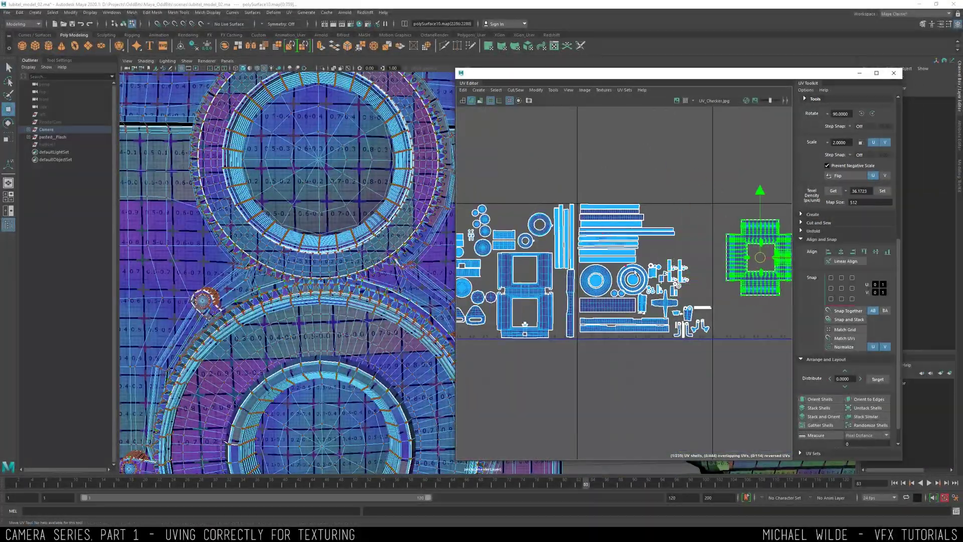
Move the small hardware shells up out of the horizontal strips' tile, including the one beside the dark rectangular shell.
key(ctrl+z)
key(ctrl+z)
key(ctrl+z)
key(ctrl+z)
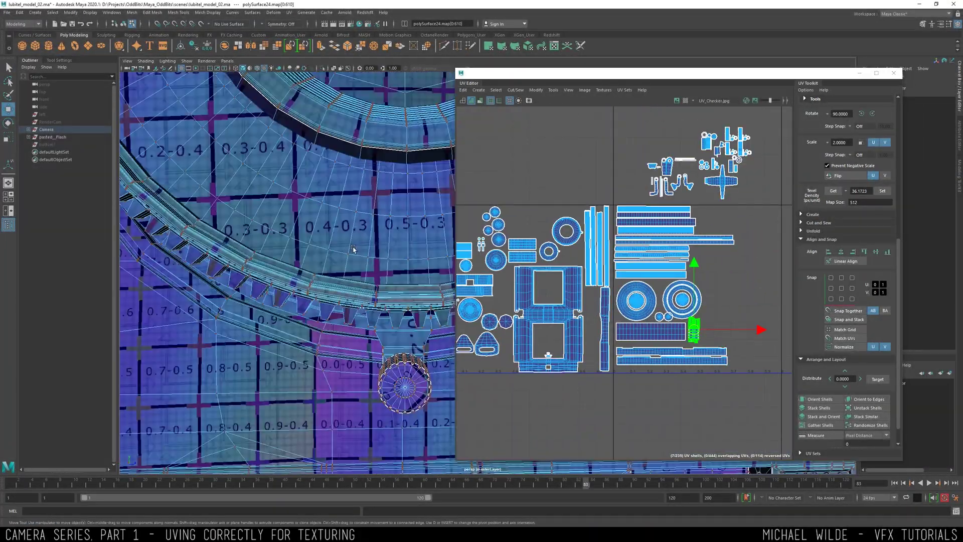
key(ctrl+z)
key(ctrl+z)
key(ctrl+z)
key(ctrl+z)
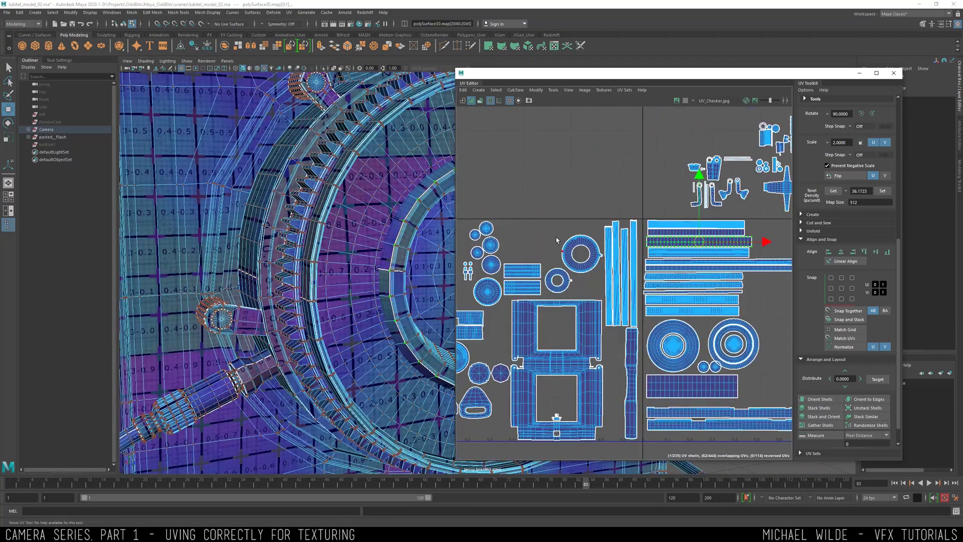
Rearrange the discs, both rings and the two short rectangular strips above the double frame to free up space.
double_click(560, 283)
scroll(560, 284, down, 1)
alt+middle_drag(560, 283, 619, 257)
key(ctrl+z)
key(ctrl+z)
key(ctrl+z)
key(ctrl+z)
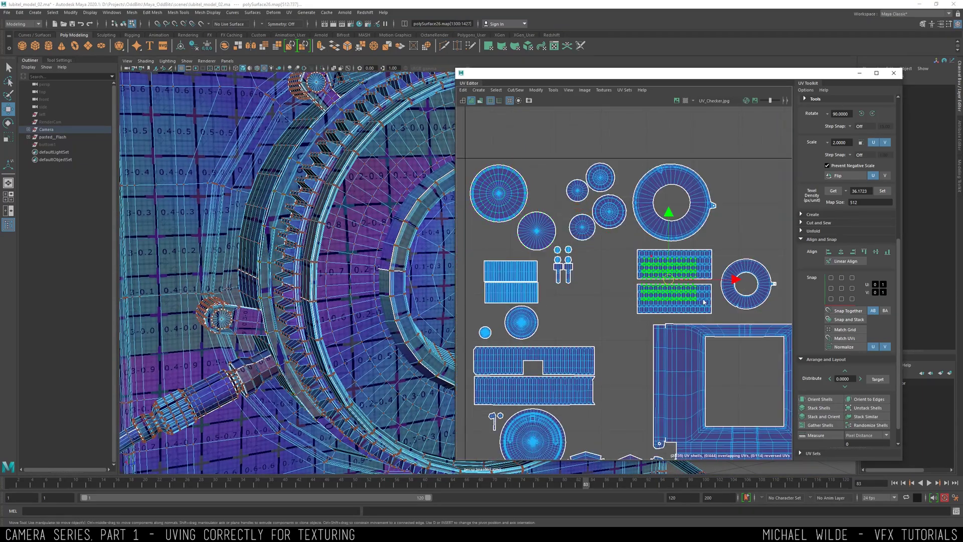
Place the bracket, lever and thin strip shells in the gap above the double frame.
key(ctrl+z)
key(ctrl+z)
key(ctrl+z)
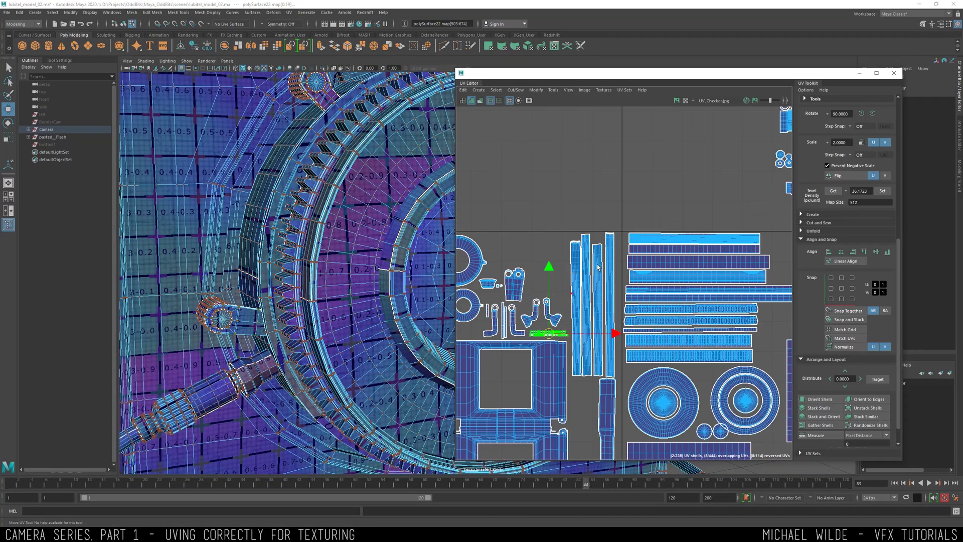
Gather the tapered tab's shells with the remaining small hardware shells and move the group above the double frame's tile.
click(875, 193)
key(ctrl+z)
key(ctrl+z)
key(ctrl+z)
key(ctrl+z)
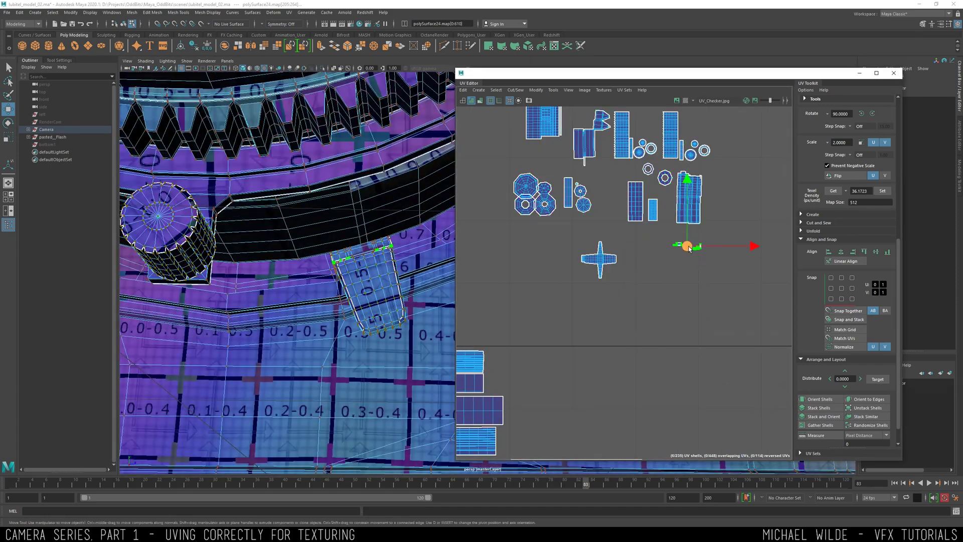
key(ctrl+z)
key(ctrl+z)
key(ctrl+z)
key(ctrl+z)
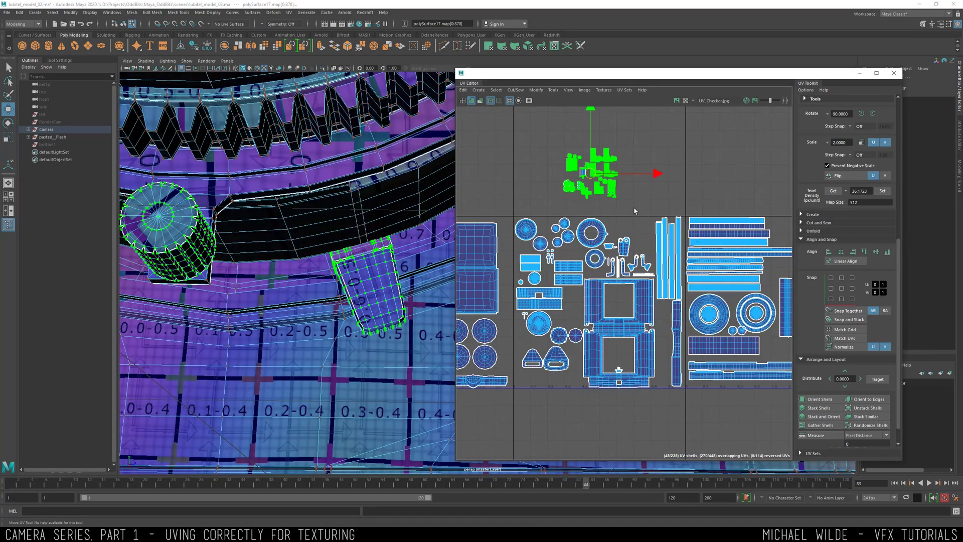
Move the two triangular slotted shells up beneath the notched strips to clear the lower part of the tile.
key(ctrl+z)
key(ctrl+z)
key(ctrl+z)
key(ctrl+z)
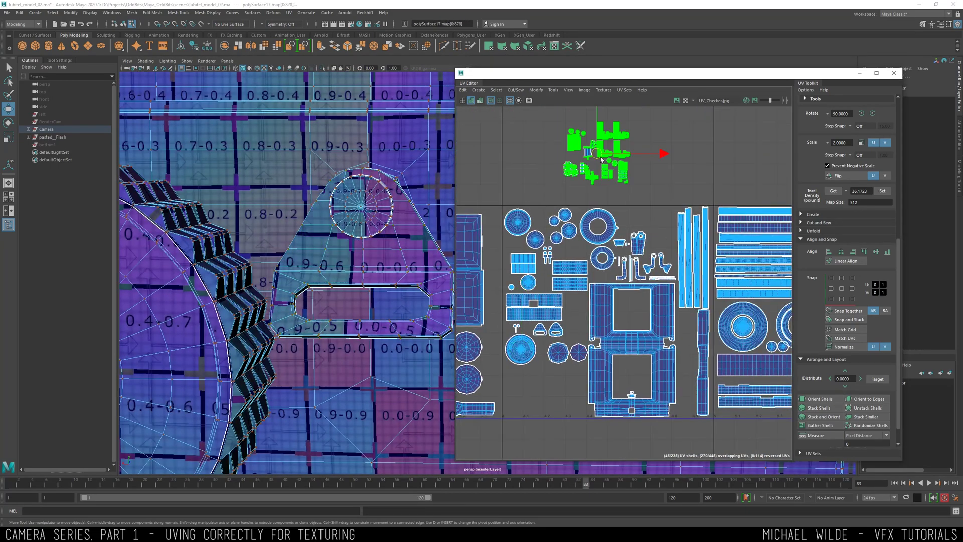
Move the small hardware shells into the cleared lower part of the double frame's tile and arrange them compactly.
key(ctrl+z)
key(ctrl+z)
key(ctrl+z)
key(ctrl+z)
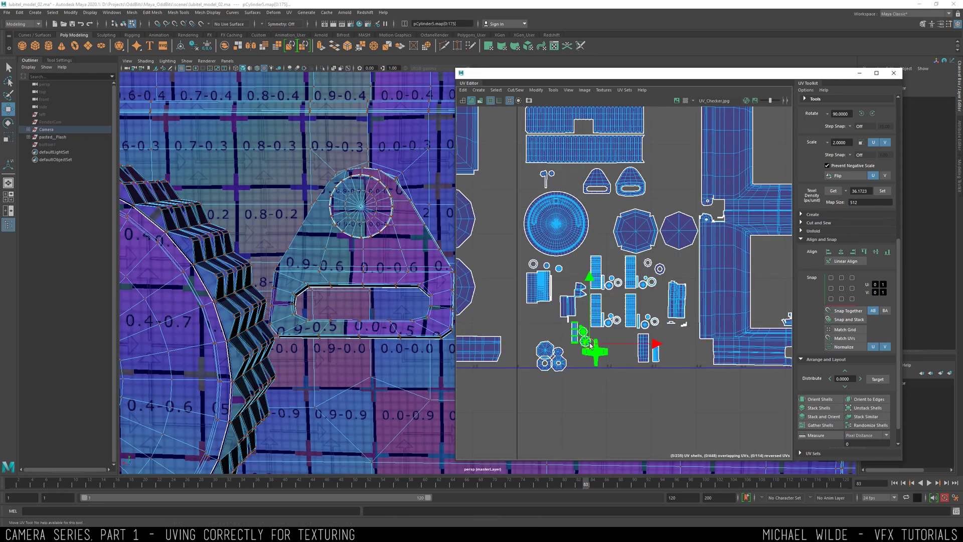
Fit the square frame shell inside the right edge of the horizontal strips' tile and move the two small discs above the strips.
key(ctrl+z)
key(ctrl+z)
key(ctrl+z)
key(ctrl+z)
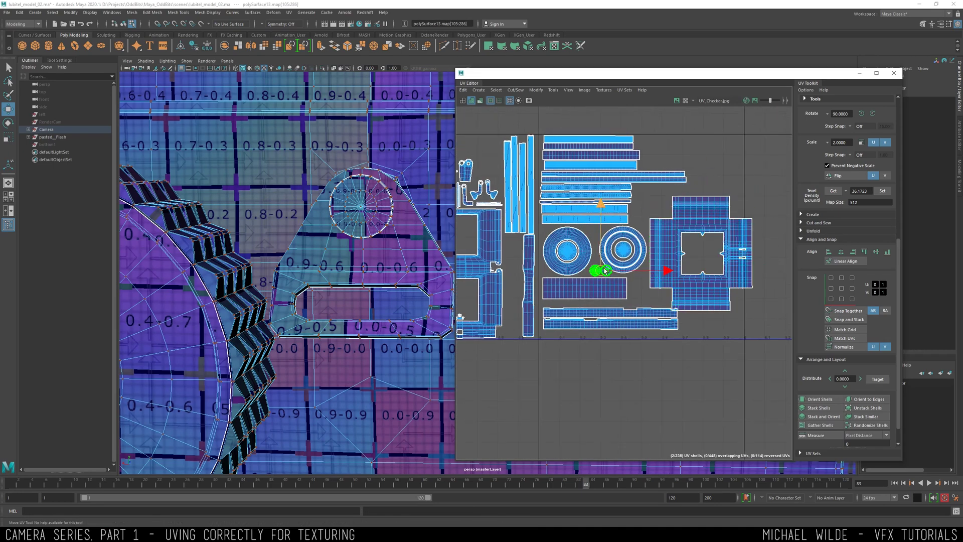
key(ctrl+z)
key(ctrl+z)
key(ctrl+z)
key(ctrl+z)
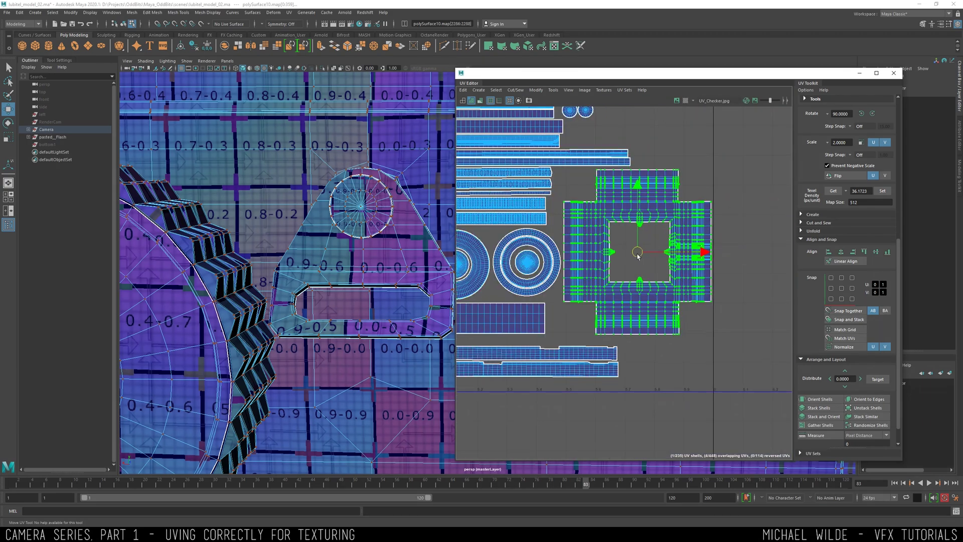
key(ctrl+z)
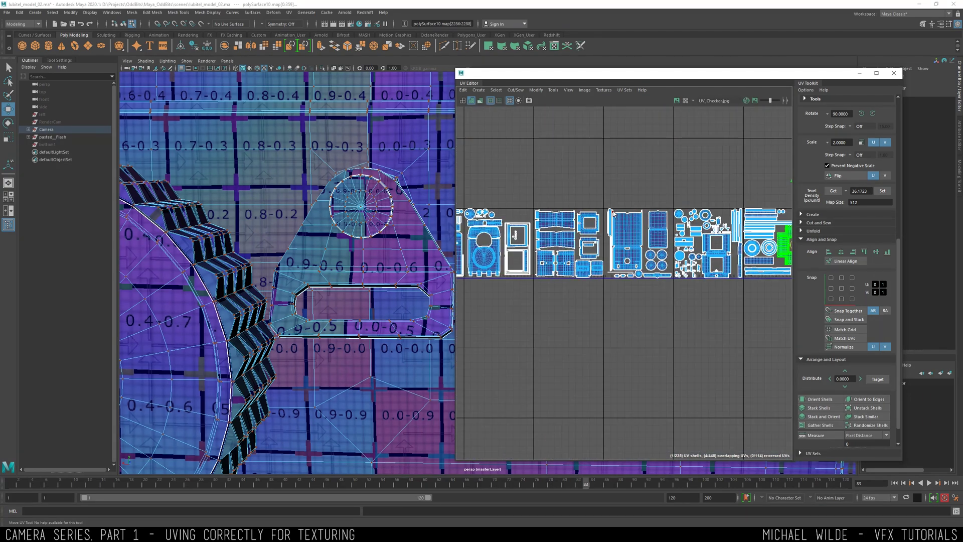
Select all the flash shells and shift them 1.0 unit in negative U, directly beside the camera's last tile.
key(ctrl+z)
key(ctrl+z)
key(ctrl+z)
key(ctrl+z)
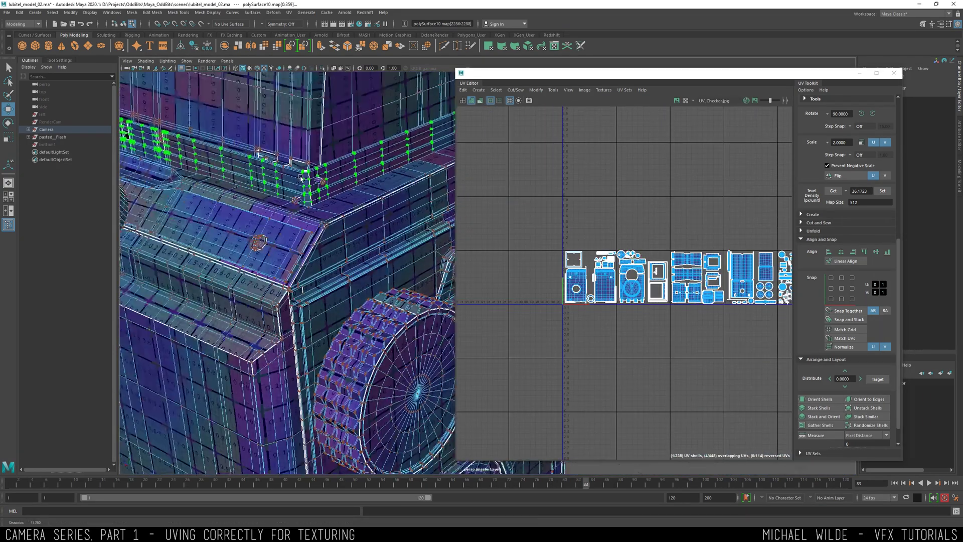
key(ctrl+z)
scroll(827, 210, up, 5)
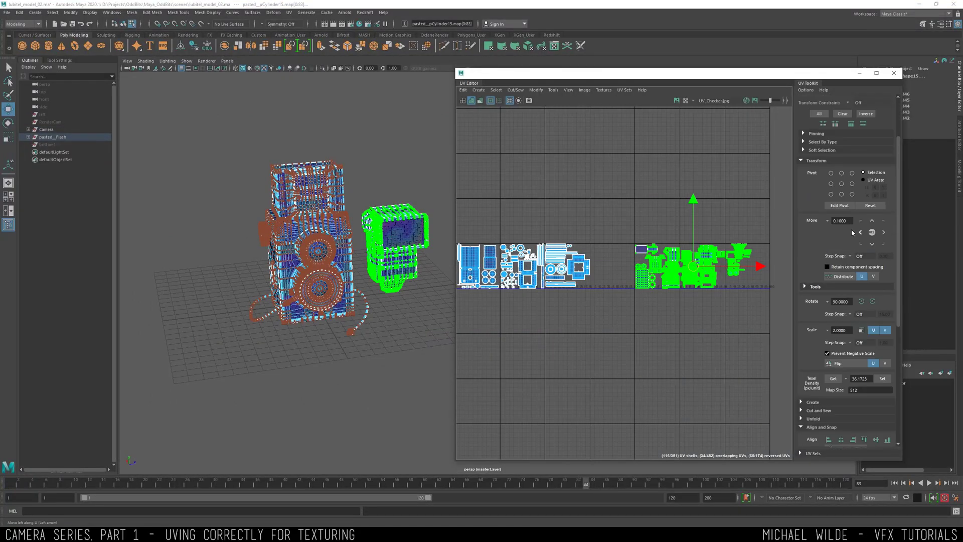
click(860, 233)
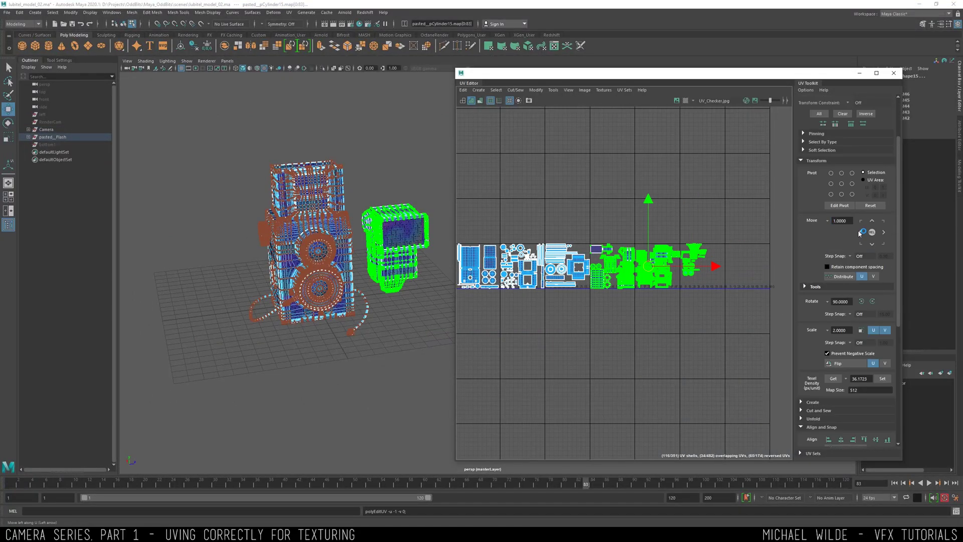
scroll(654, 235, up, 4)
scroll(655, 234, down, 2)
scroll(654, 234, down, 2)
alt+middle_drag(655, 235, 730, 237)
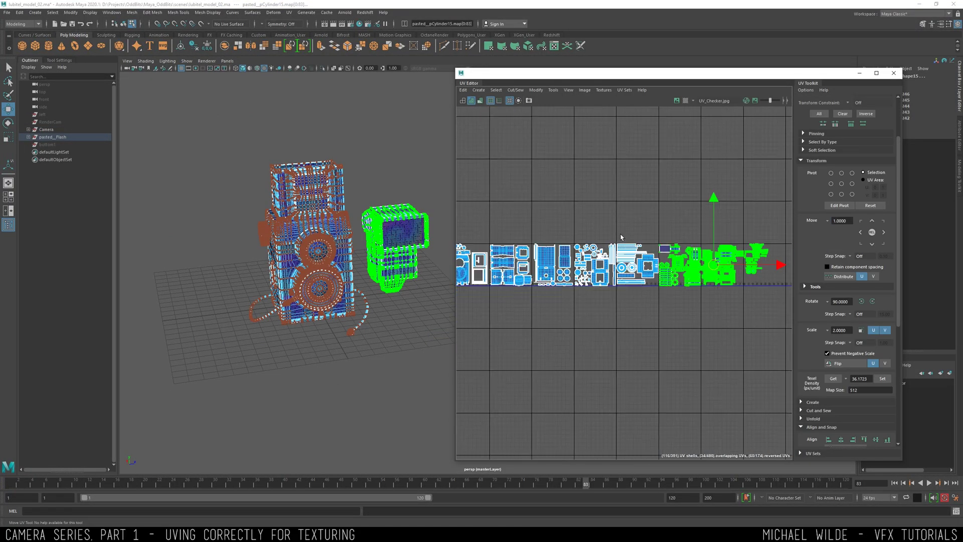
Return to object selection, clear the selection and examine the checker texture on the camera and flash.
alt+drag(361, 247, 347, 237)
key(F8)
click(355, 137)
scroll(409, 223, up, 3)
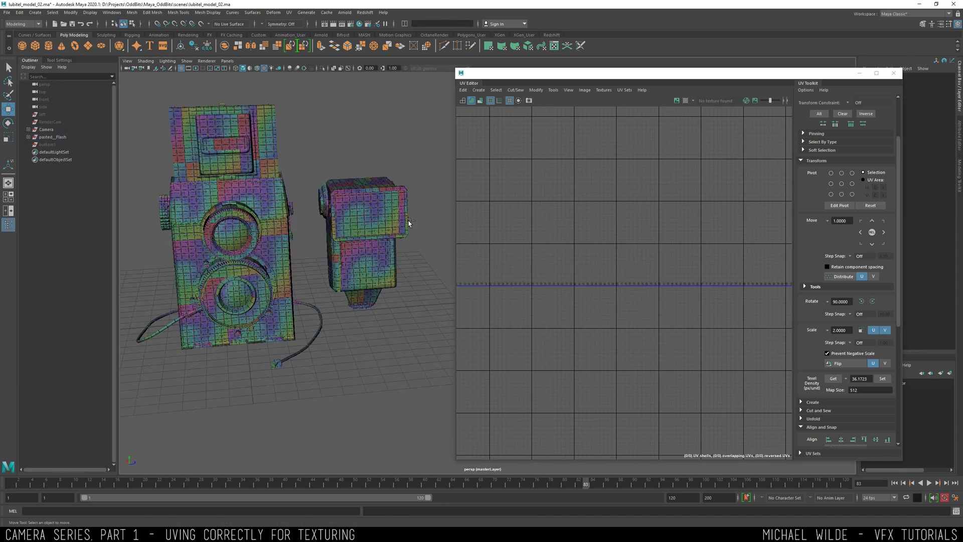